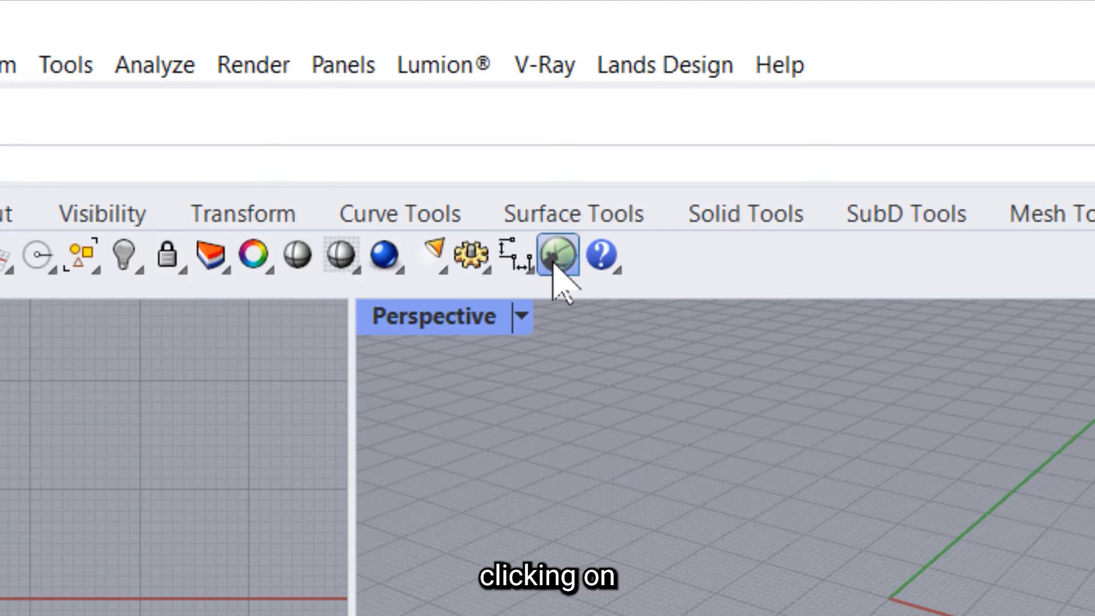
- Launch Grasshopper from Rhino and create a new empty document in it
click(556, 256)
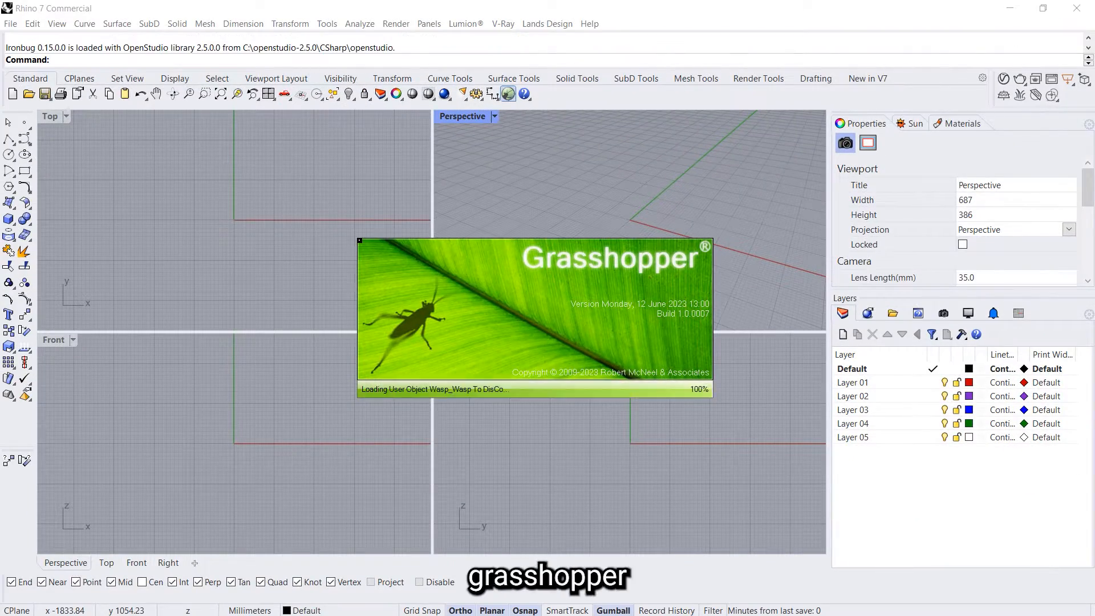
text(Grasshopper)
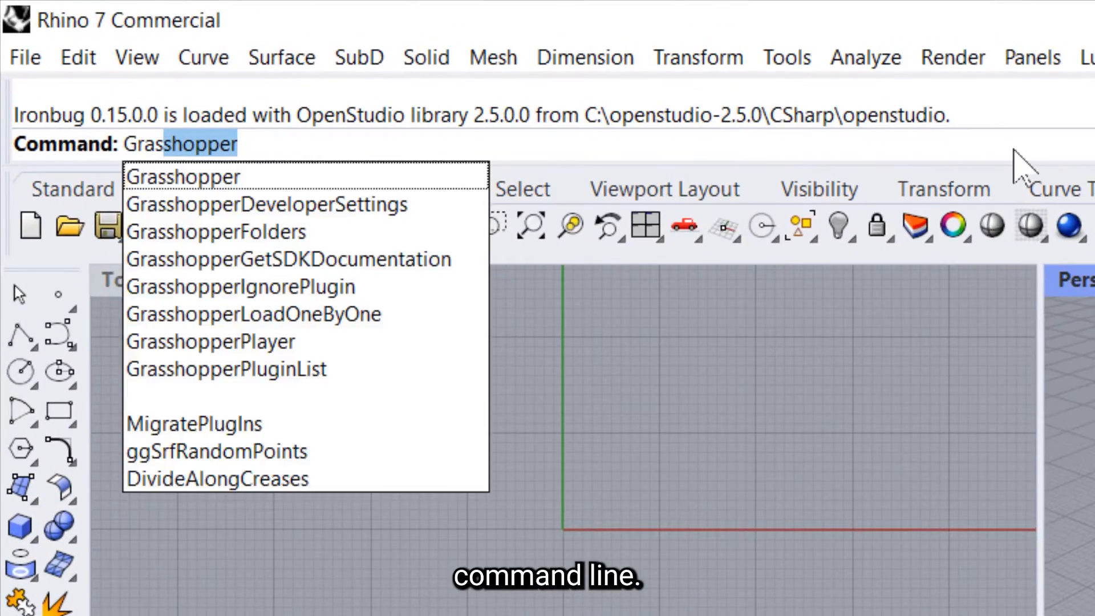
key(Return)
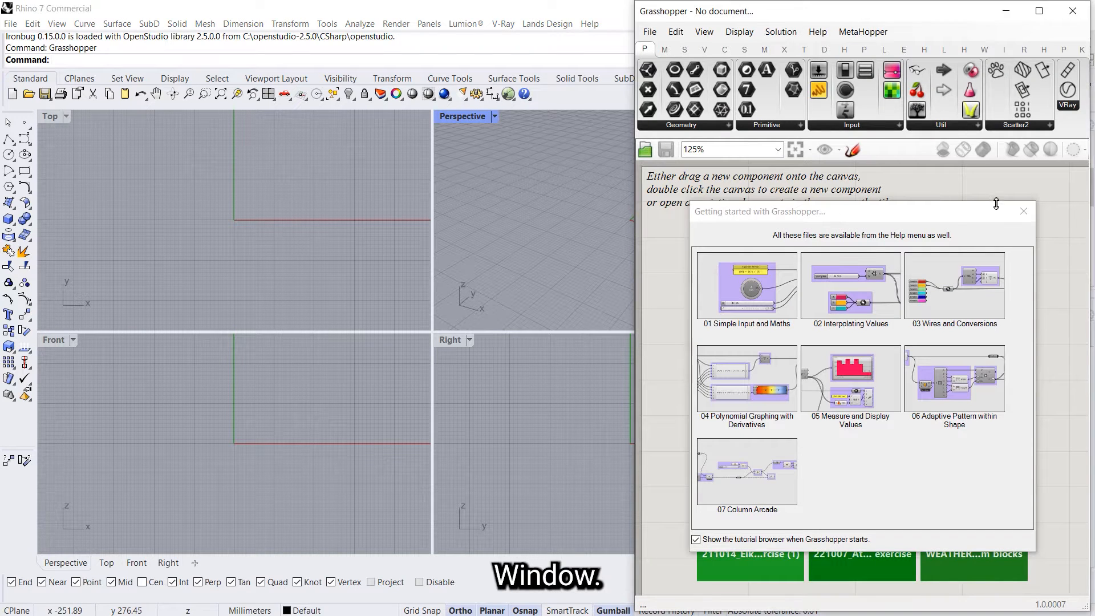
click(1023, 212)
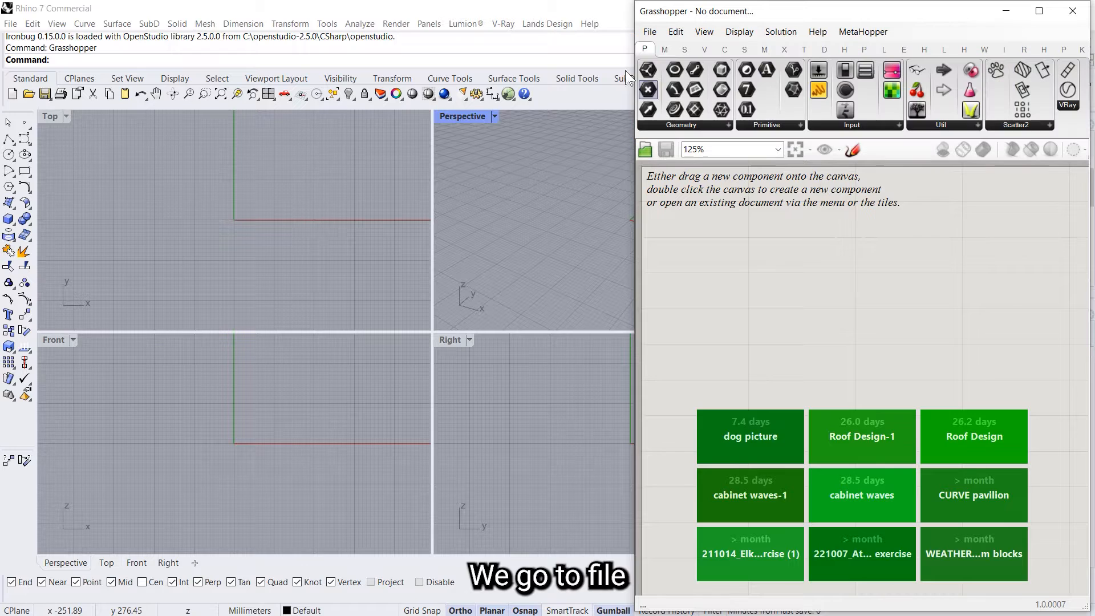
click(650, 34)
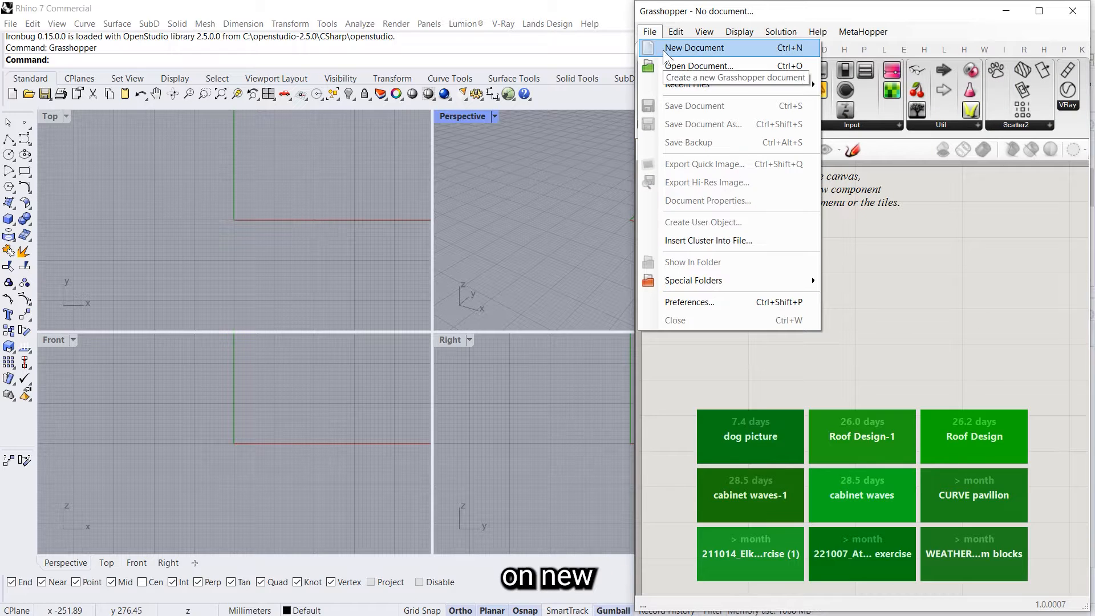
click(668, 45)
click(664, 50)
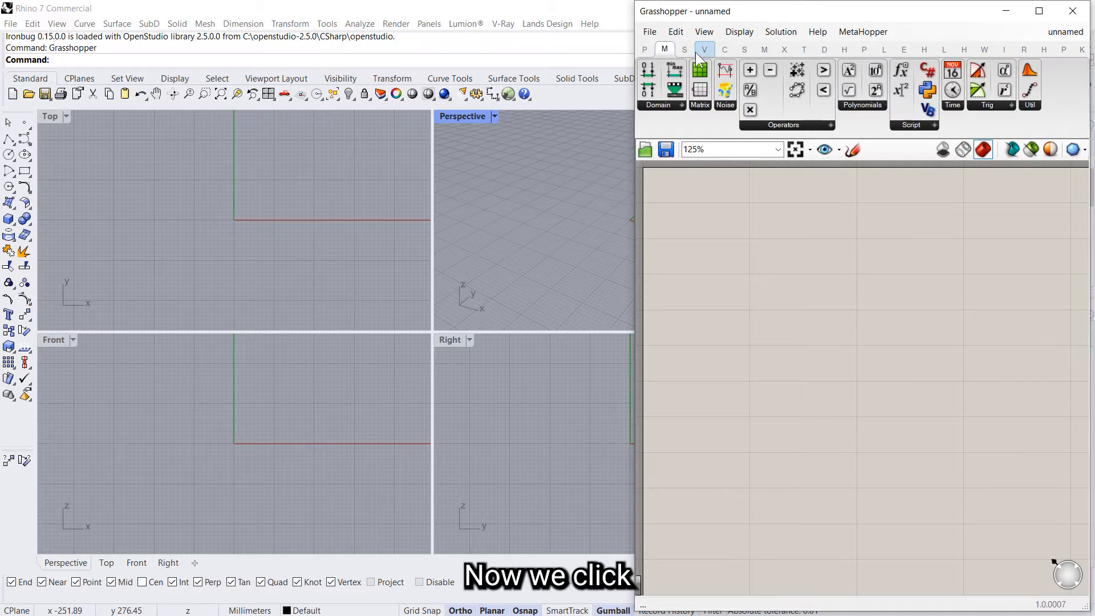
click(704, 50)
click(724, 50)
click(744, 49)
click(761, 50)
- Place Point, Curve and Brep parameters in a column on the canvas and display component names instead of icons
click(645, 49)
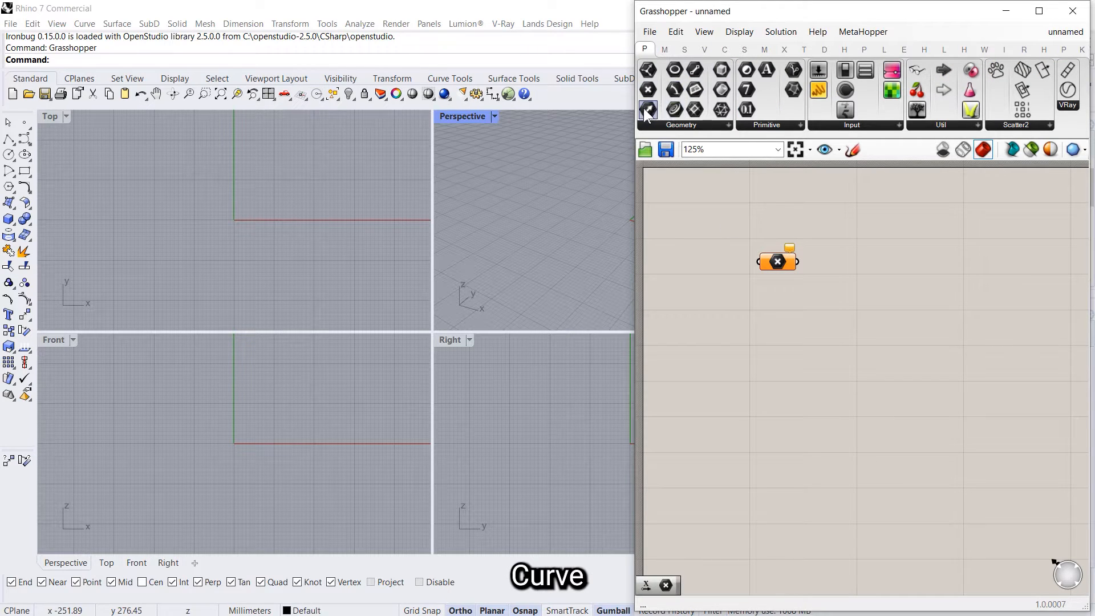
drag(793, 304, 778, 312)
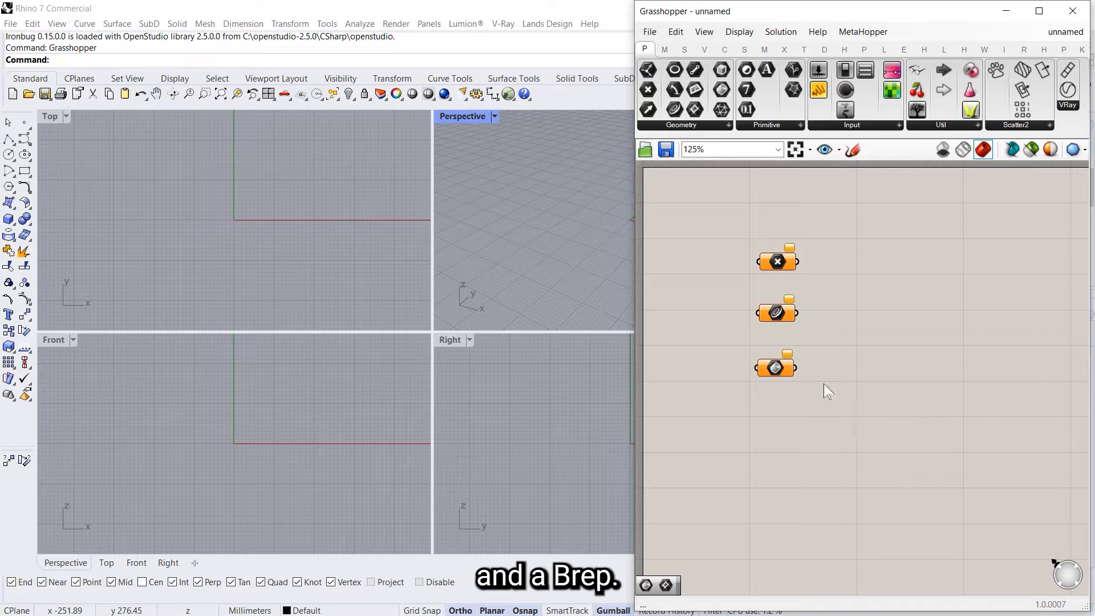
click(736, 31)
click(749, 49)
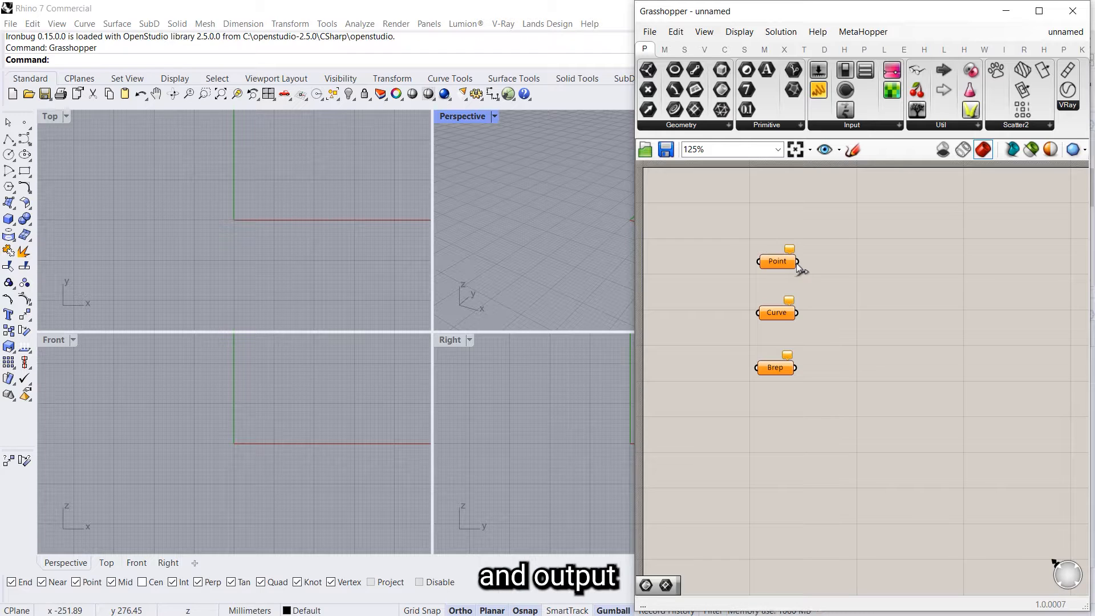
drag(798, 262, 903, 260)
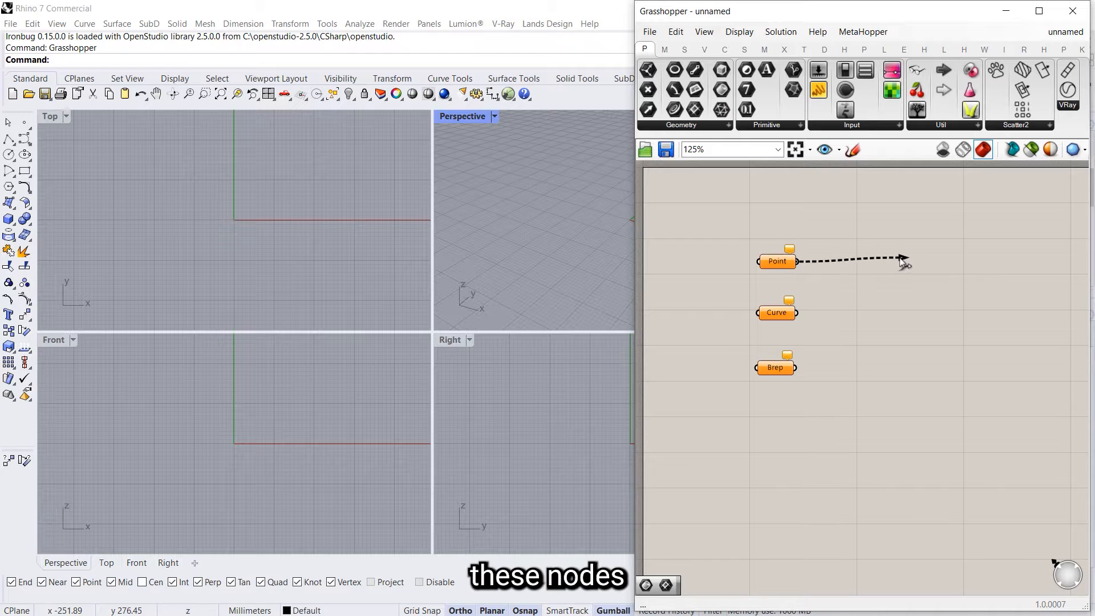
drag(797, 262, 799, 282)
drag(766, 322, 825, 262)
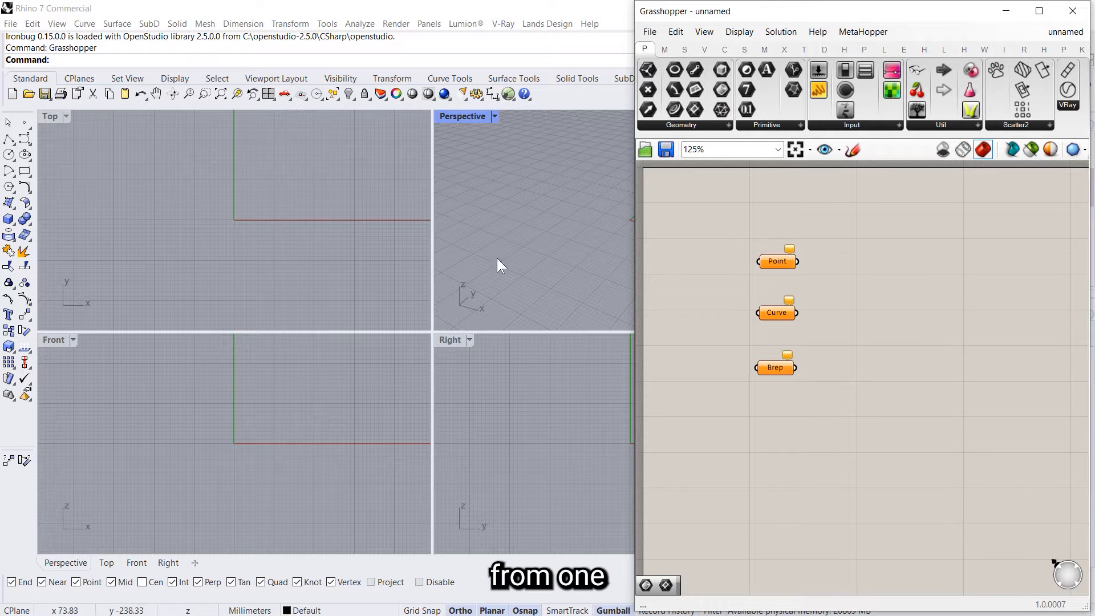
- Maximize the Perspective viewport in Rhino and place a single point near the origin
double_click(471, 117)
shift+right_drag(388, 313, 244, 346)
click(24, 122)
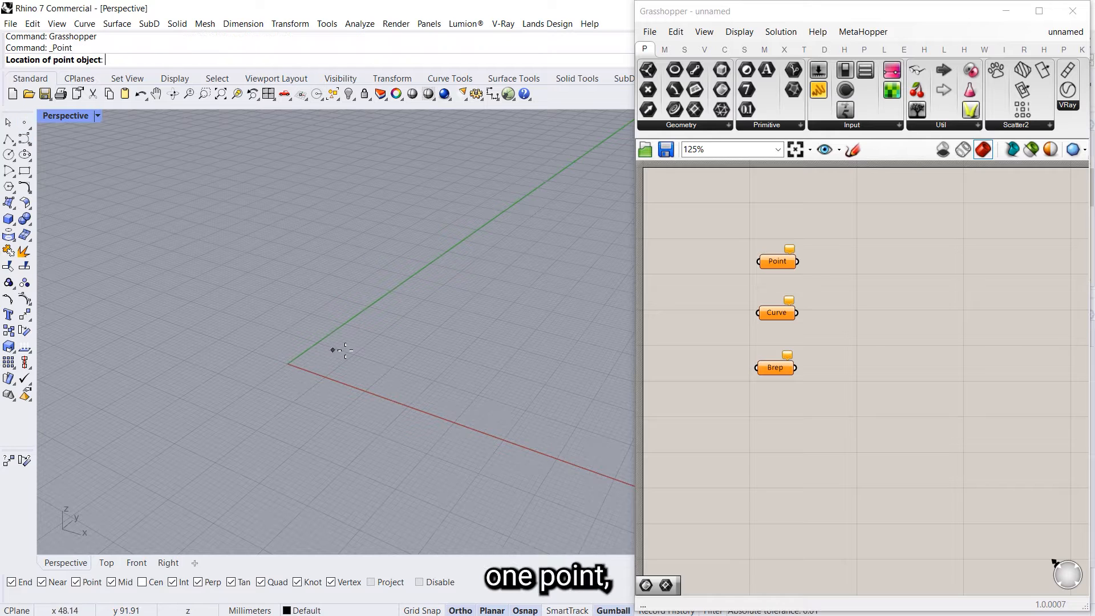
- Reference the Rhino point in the Point parameter as its one point
click(778, 261)
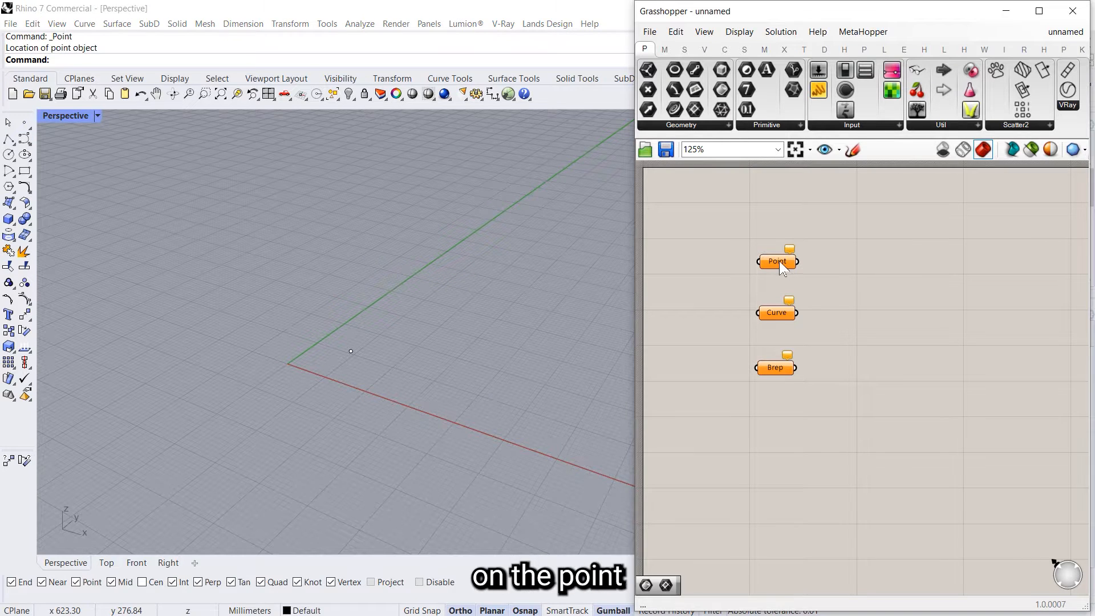
right_click(780, 261)
click(827, 443)
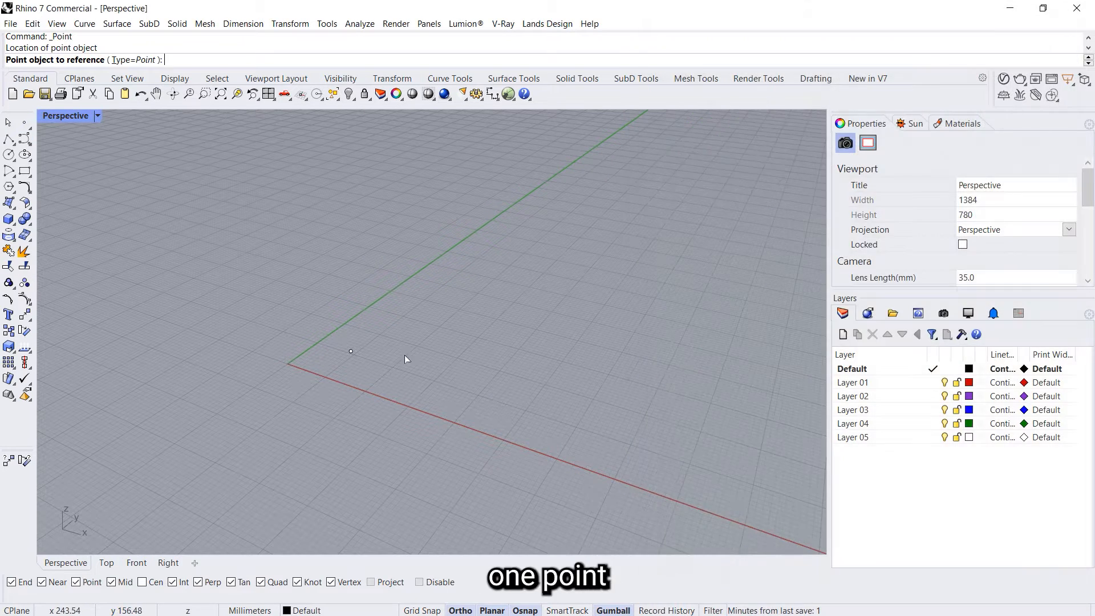
click(352, 351)
click(816, 321)
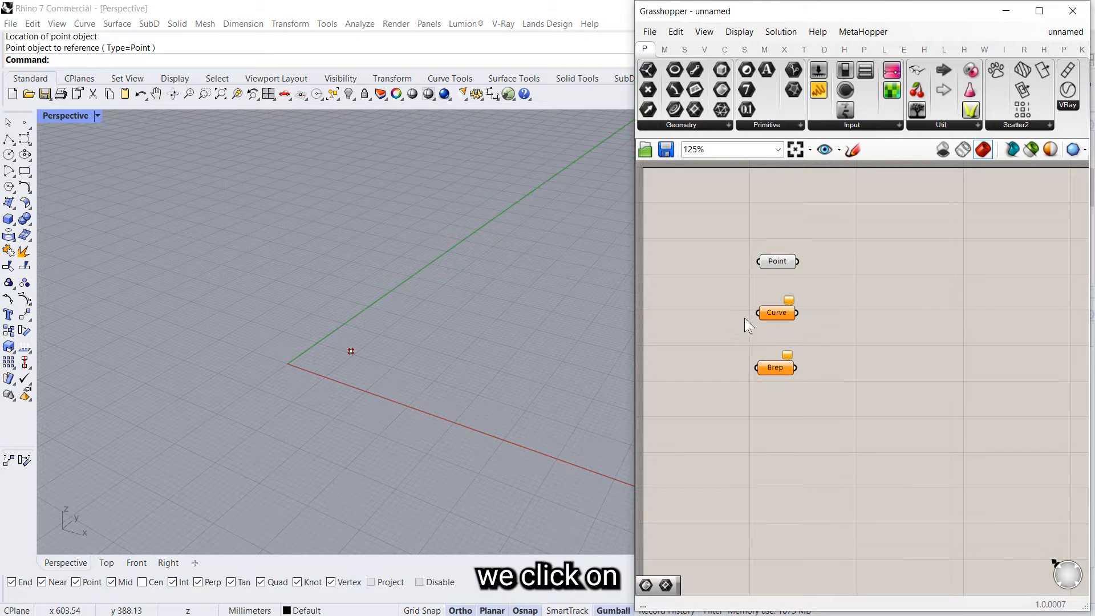
- Draw an S-shaped degree-3 control point curve with four points beside the point in the Perspective viewport
click(24, 139)
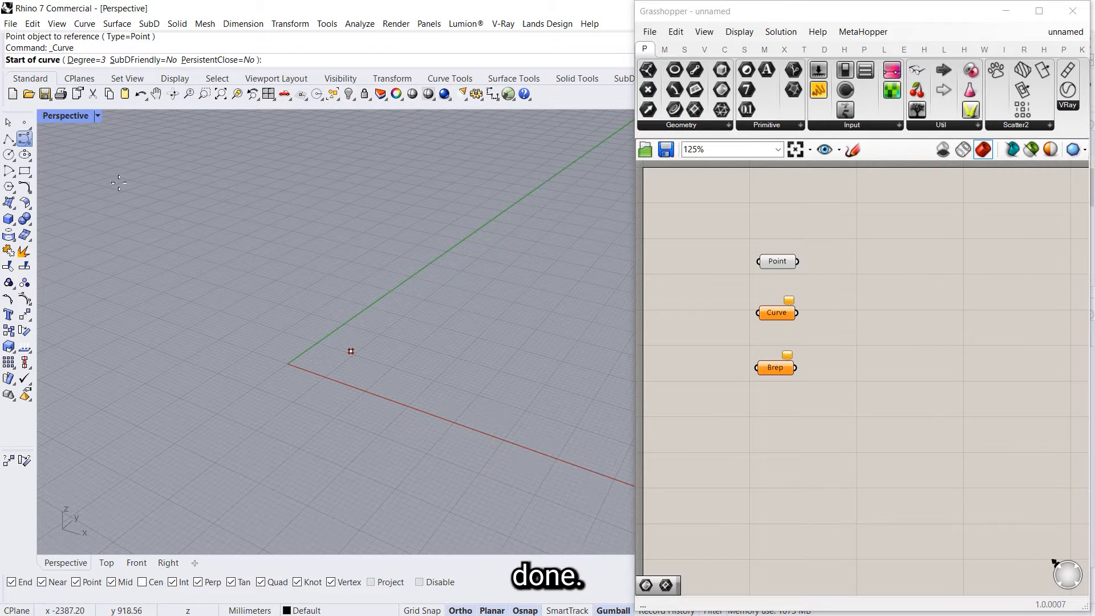
click(381, 391)
click(495, 373)
click(453, 309)
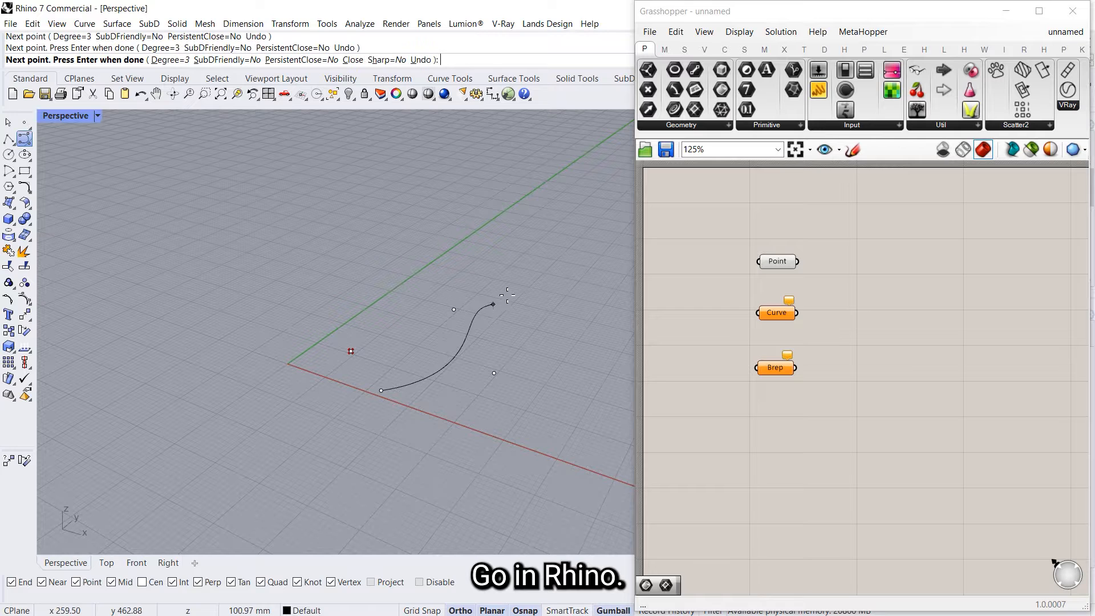
click(554, 297)
right_click(556, 297)
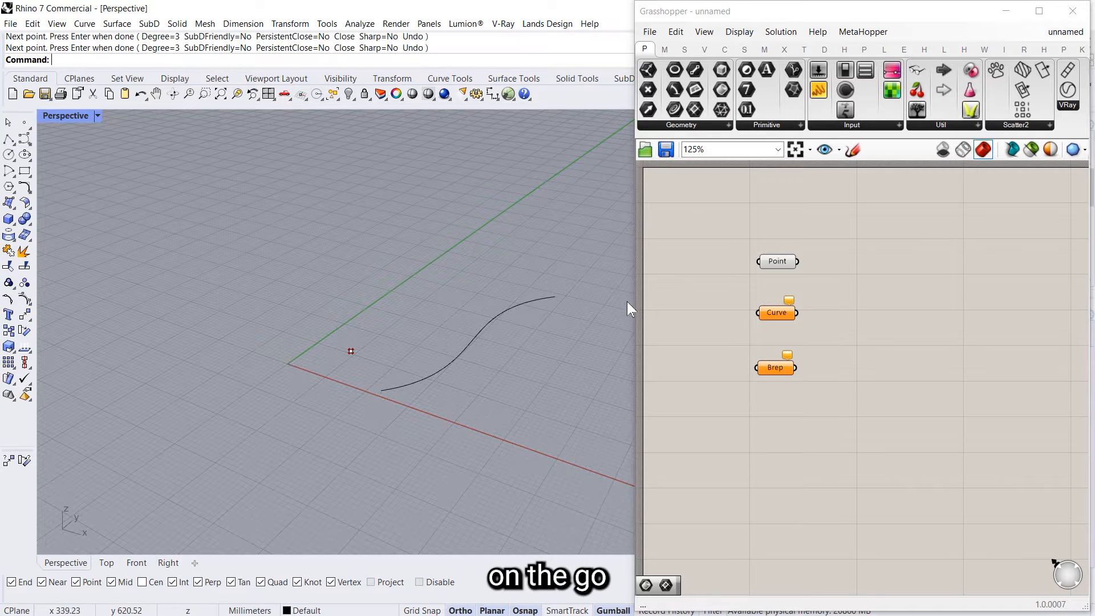
- Reference the S-shaped Rhino curve in the Curve parameter as its one curve
right_click(776, 313)
click(826, 496)
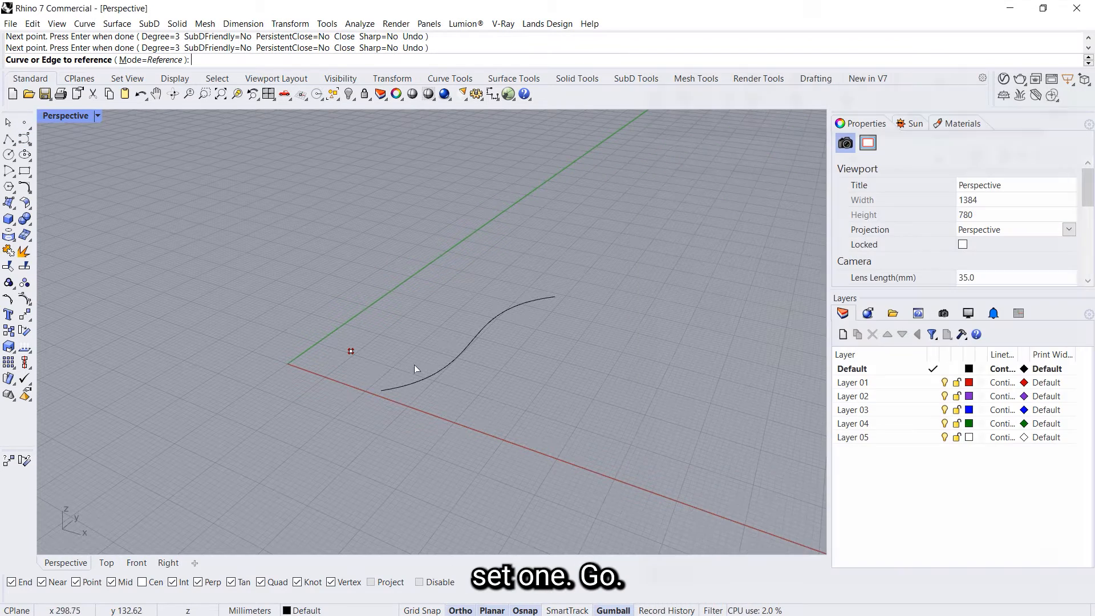
click(411, 380)
click(793, 415)
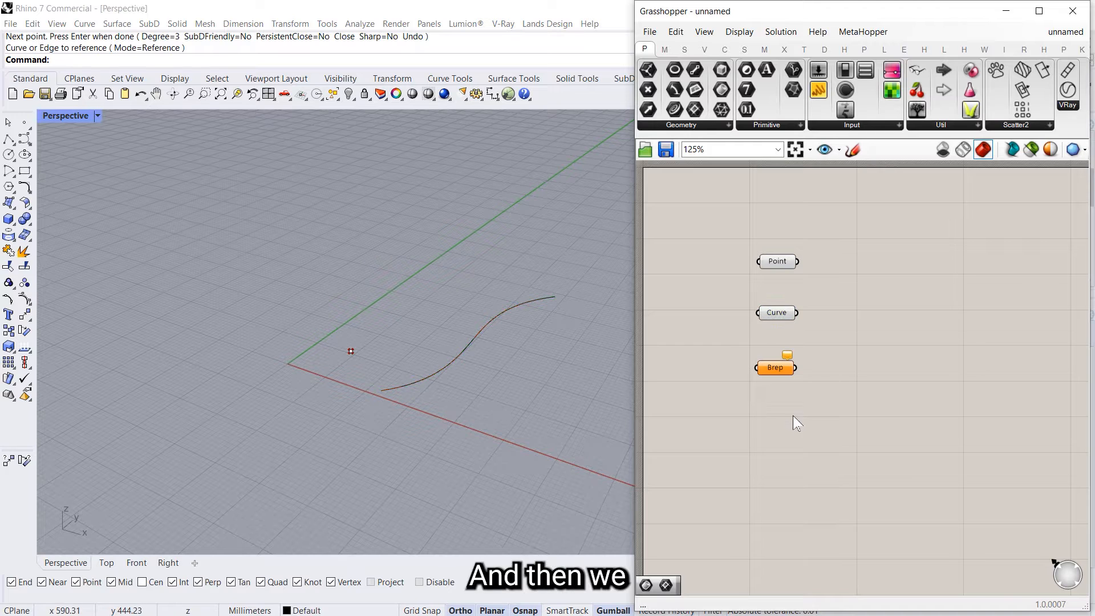
- Draw a corner-to-corner box about 101 mm high in Rhino, beside the curve
scroll(154, 311, down, 4)
click(8, 219)
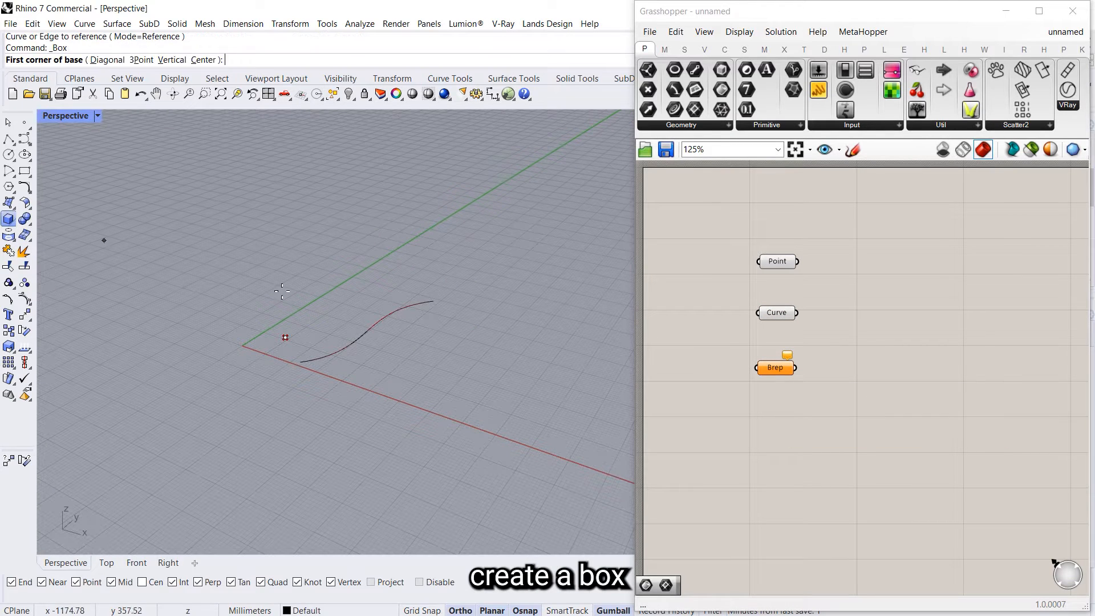
click(451, 356)
click(469, 408)
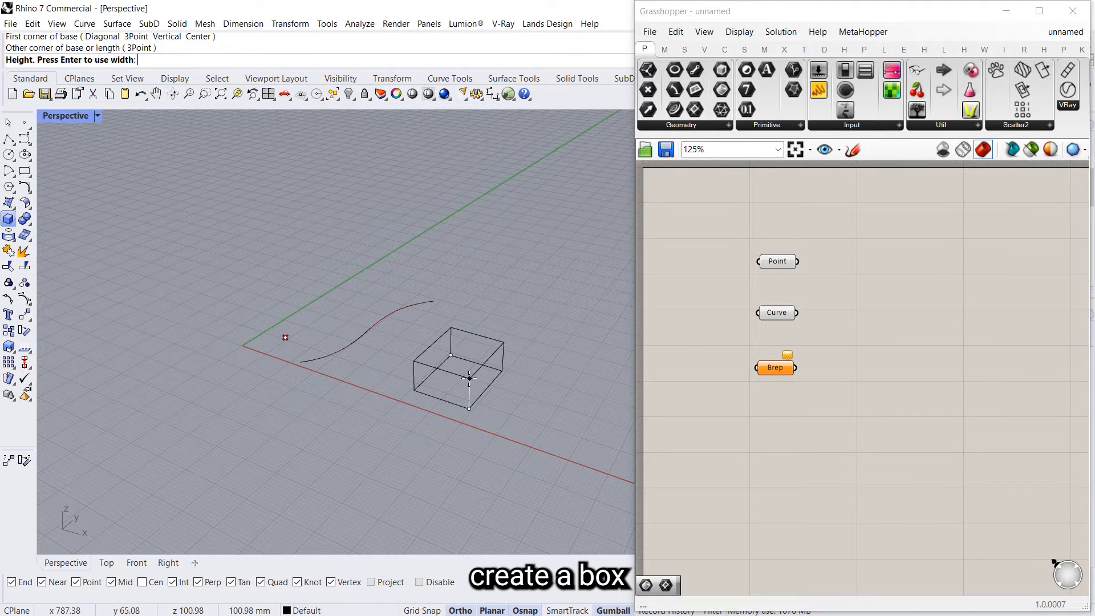
click(469, 377)
- Reference the Rhino box in the Brep parameter as its one Brep
right_click(782, 367)
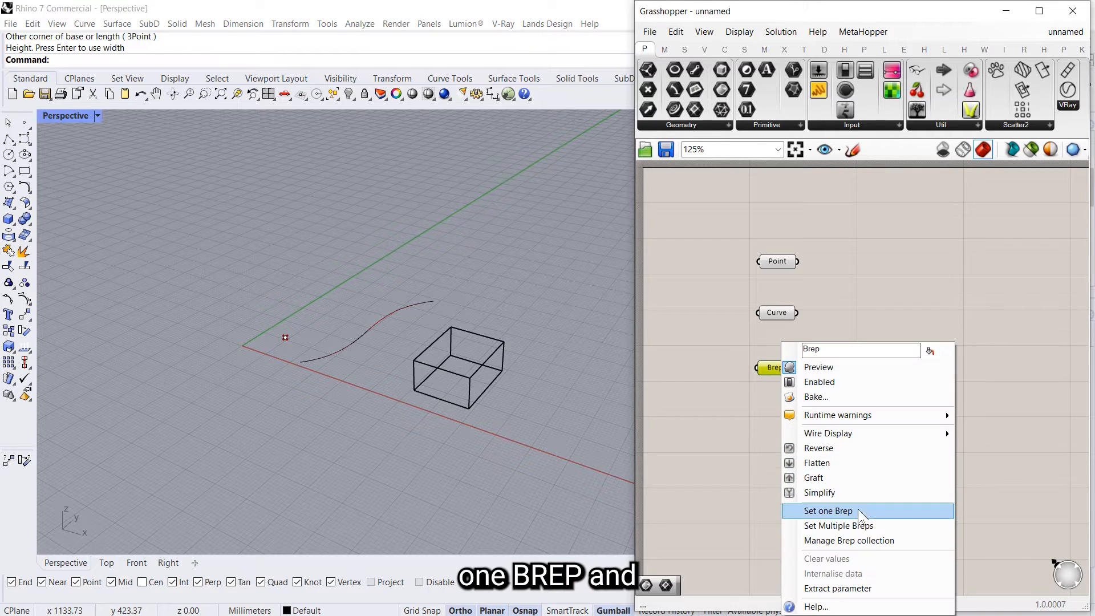
click(857, 511)
click(471, 402)
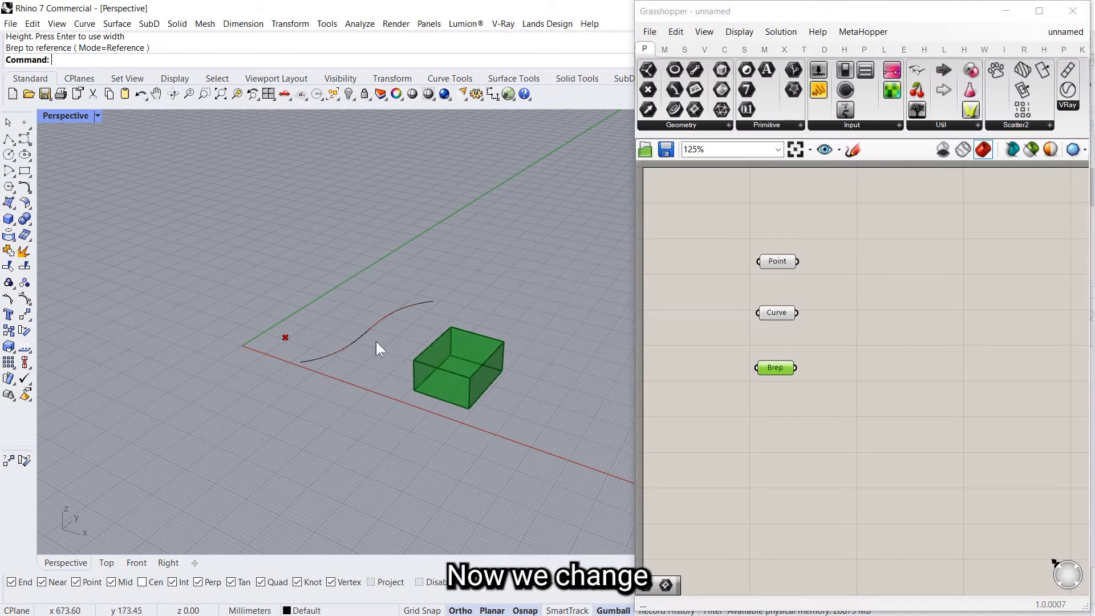
- Move the referenced box farther from the X axis in the Perspective viewport, then deselect it
scroll(280, 349, down, 3)
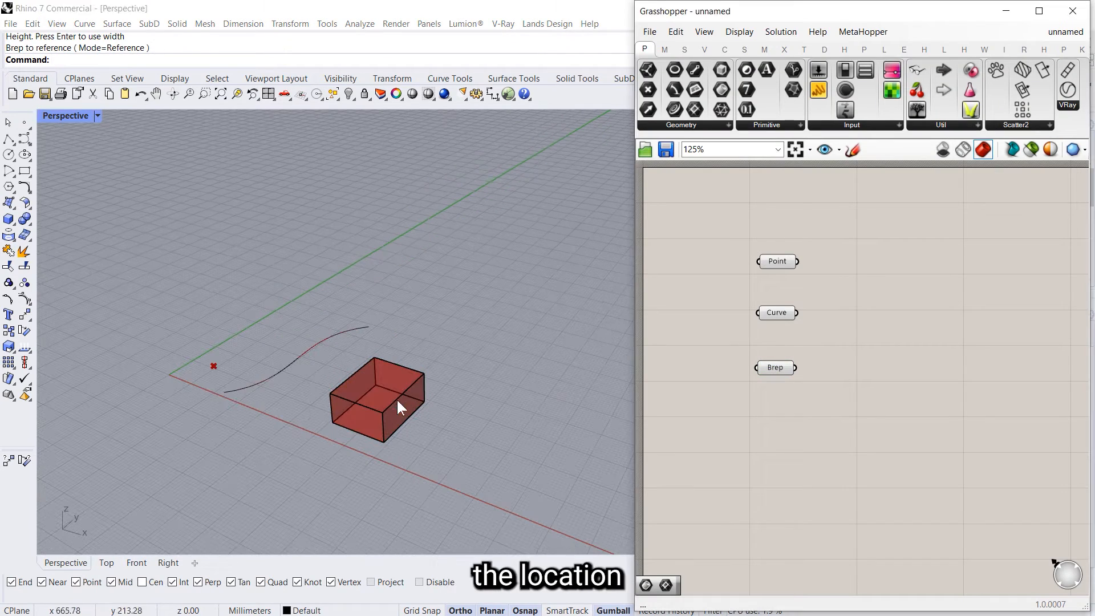
click(399, 398)
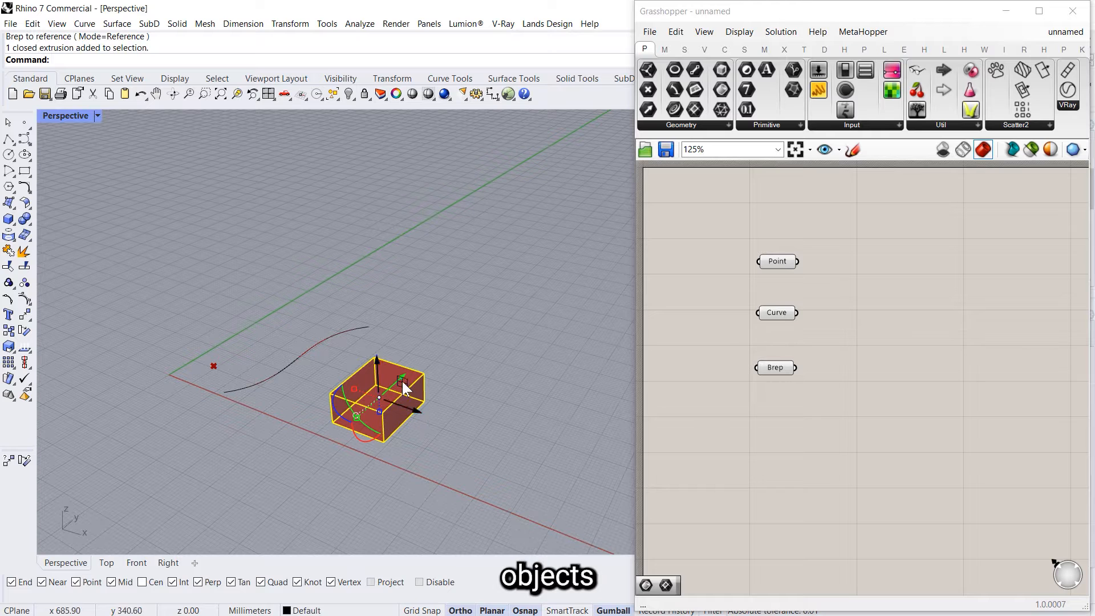
drag(385, 388, 439, 342)
key(Escape)
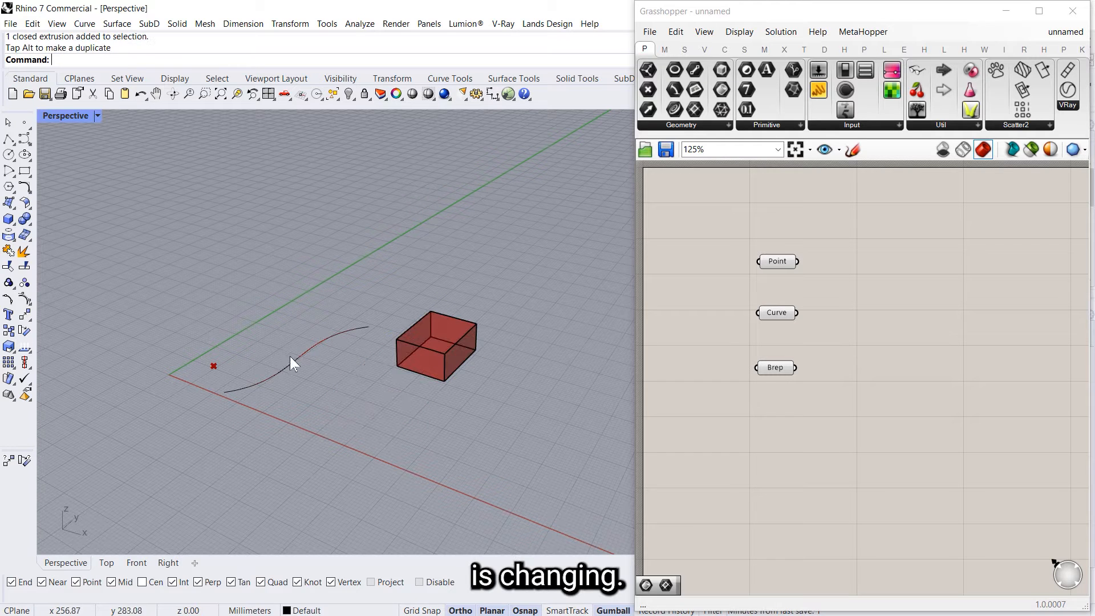
- Move the referenced curve slightly away from the X axis and clear the selection
click(294, 360)
drag(330, 337, 355, 320)
click(337, 362)
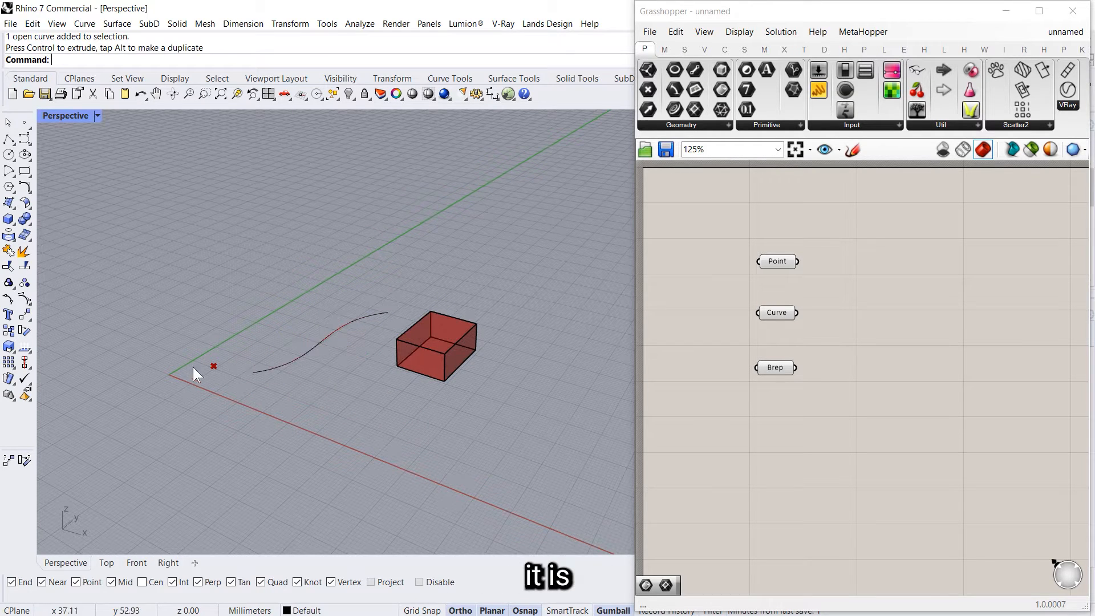
- Add a Construct Point component by searching for "construct" and position it well to the right of the Point parameter
click(890, 266)
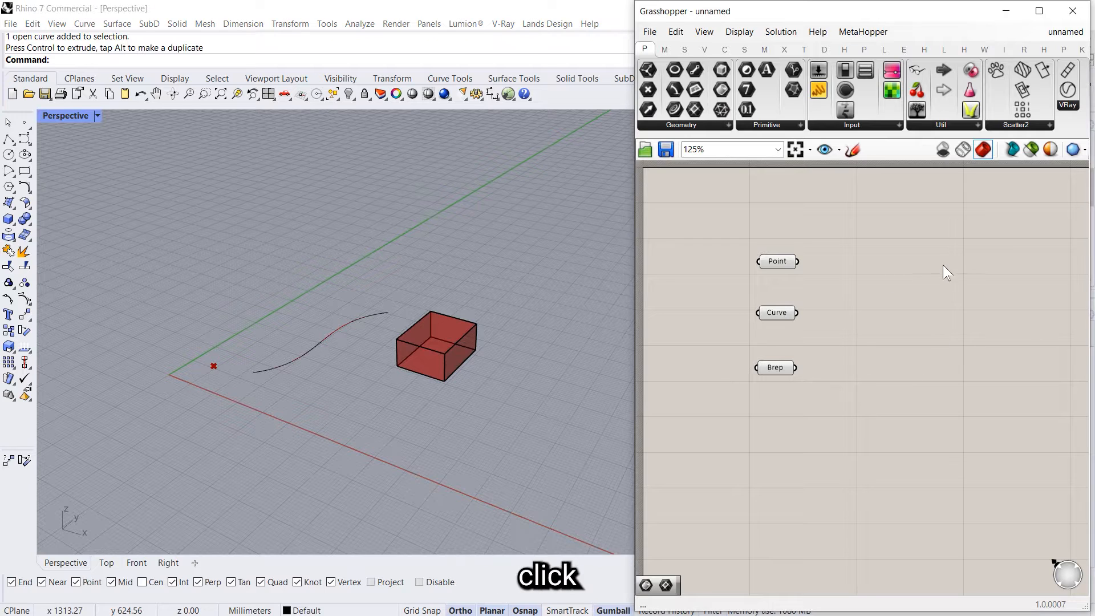
right_drag(885, 281, 841, 256)
double_click(909, 375)
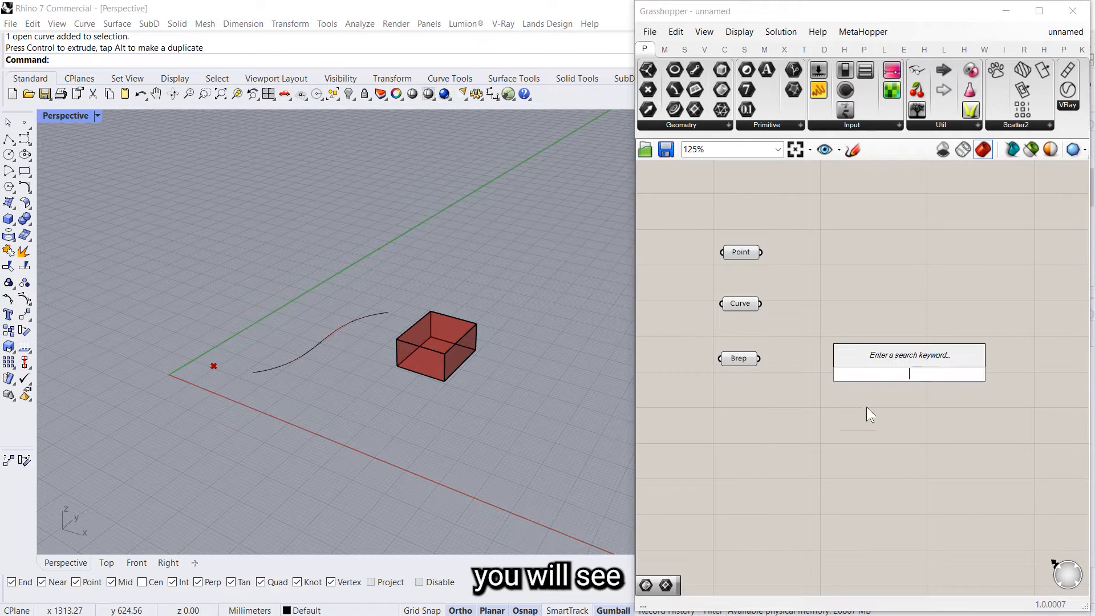
double_click(851, 406)
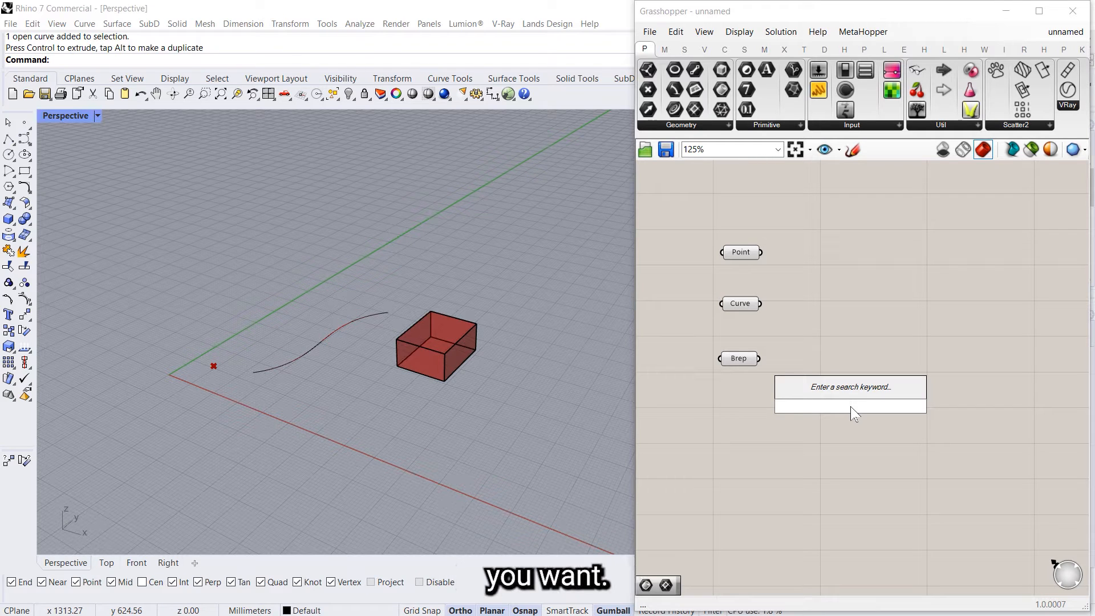
double_click(912, 255)
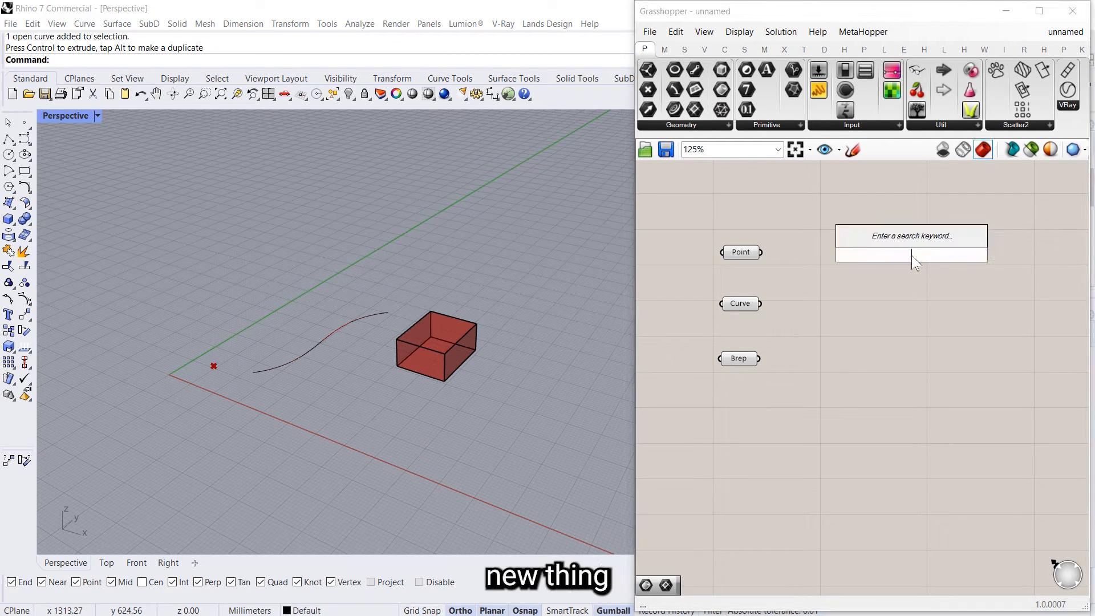
text(construct)
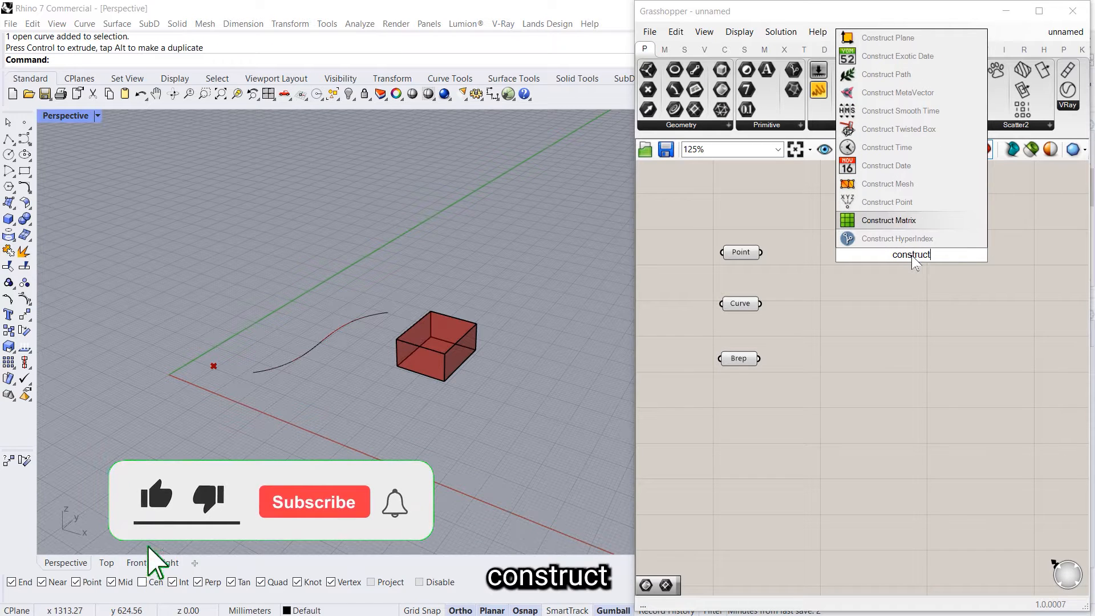
key(Up)
key(Return)
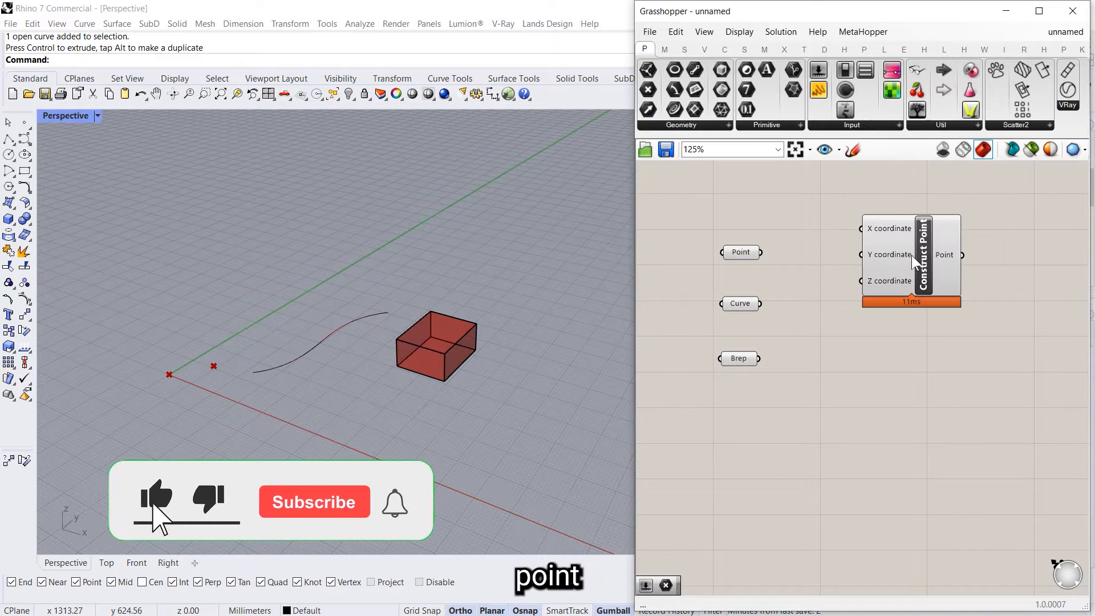
drag(911, 255, 1010, 254)
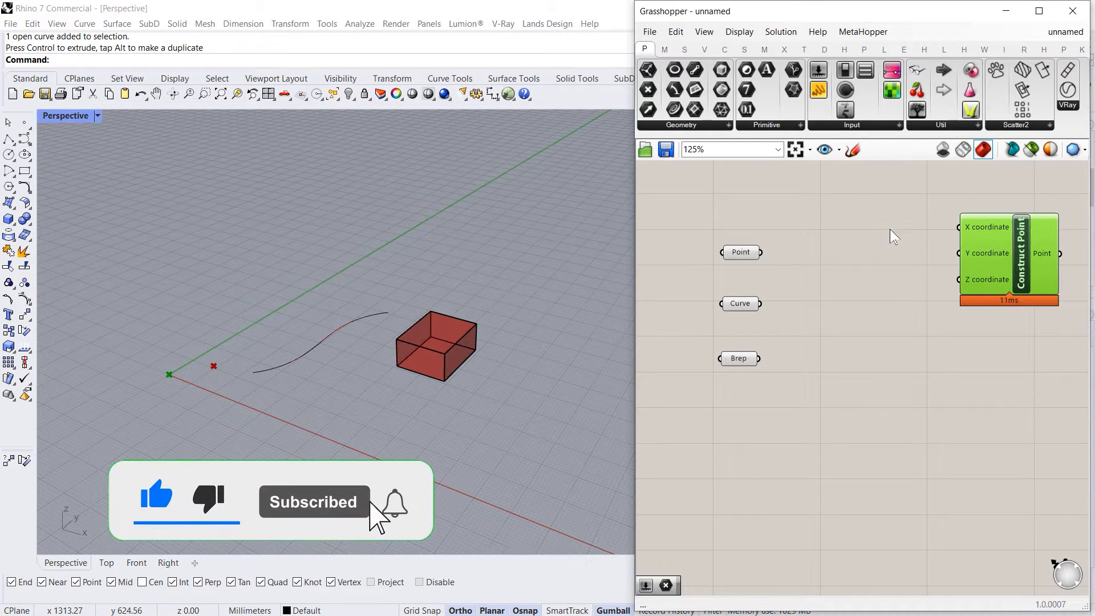
- Add a number slider with the value 1000 beside Construct Point and connect it to the X coordinate input
double_click(877, 224)
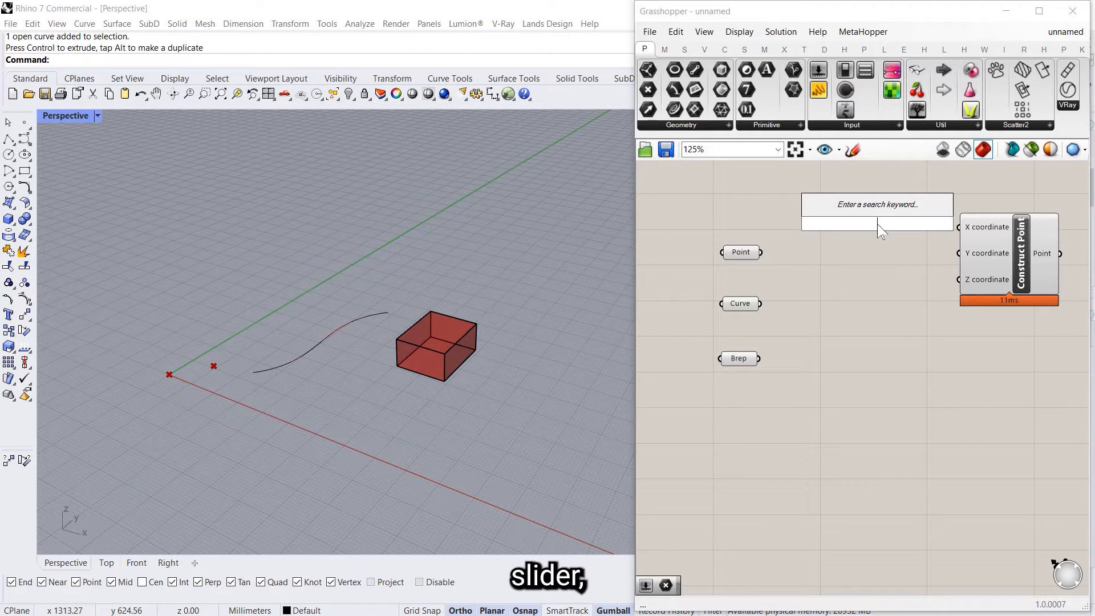
text(1000)
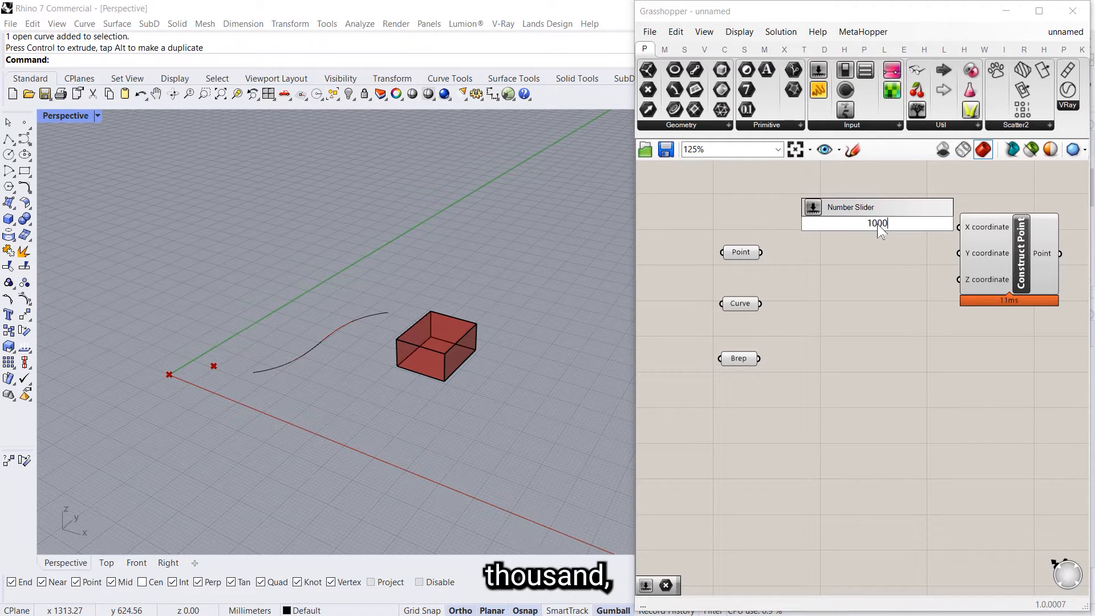
key(Return)
drag(1022, 242, 1031, 239)
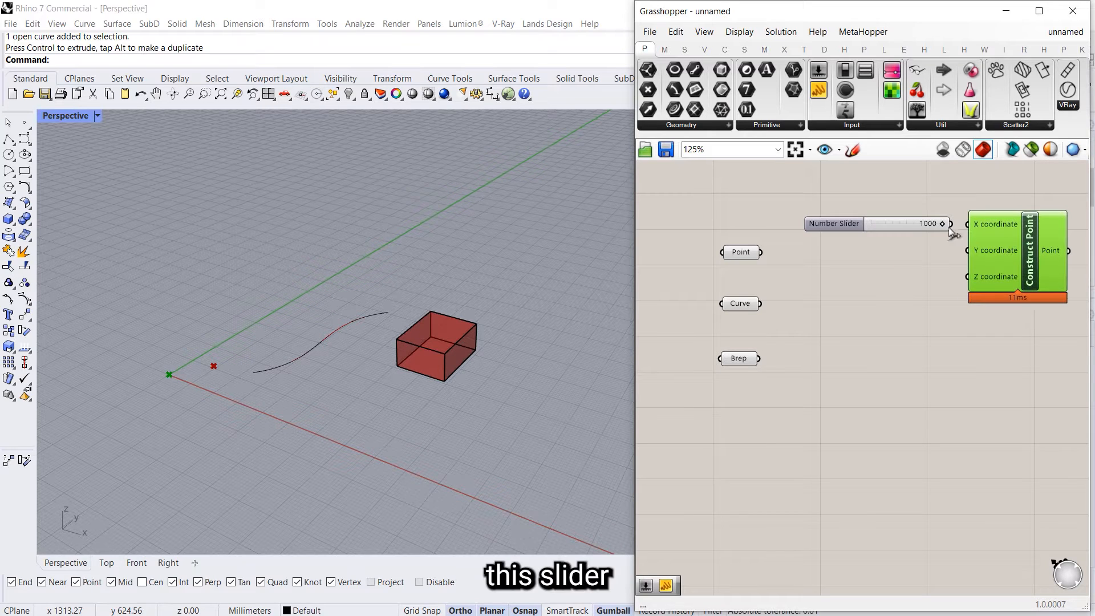
drag(952, 226, 968, 224)
- Duplicate the 1000 slider directly below the original and connect the copy to Construct Point's Y coordinate input
click(884, 224)
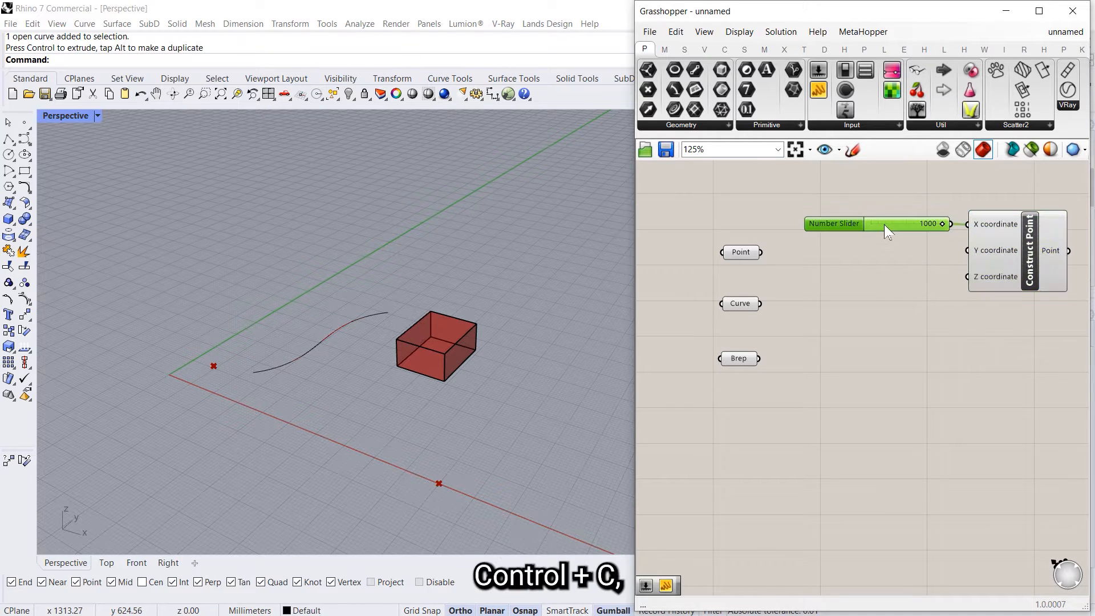
key(ctrl+c)
key(ctrl+v)
drag(884, 230, 880, 254)
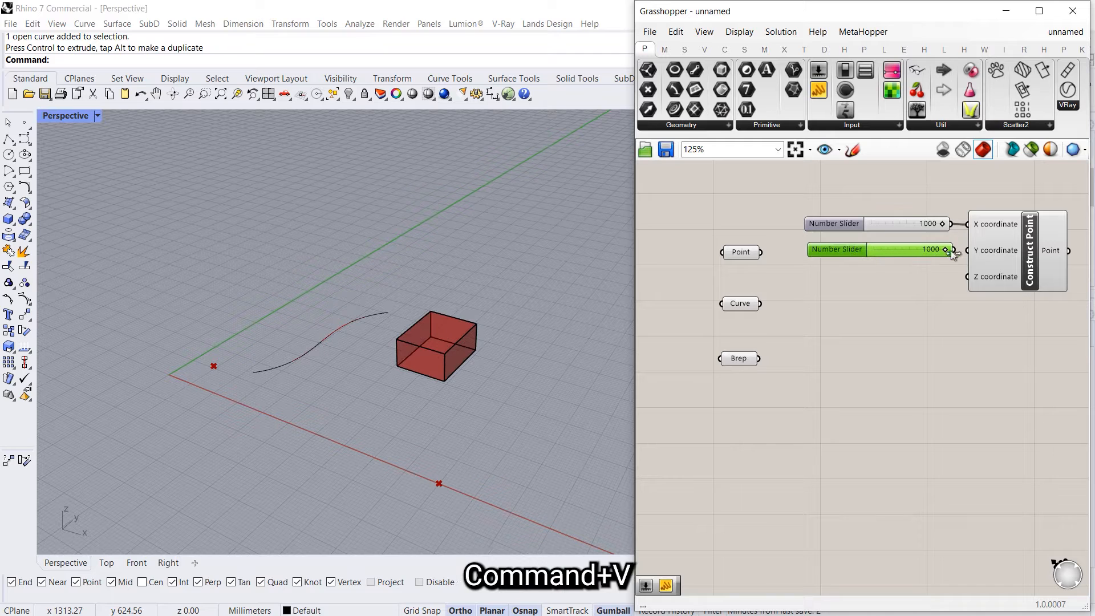
drag(954, 250, 968, 251)
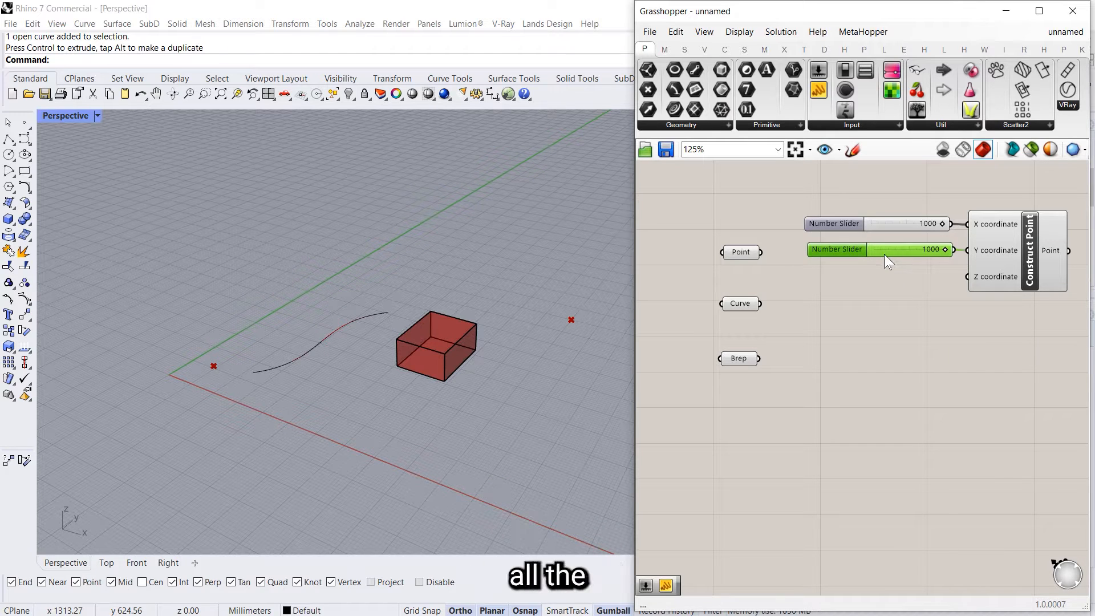
- Duplicate the slider once more below the others and connect it to Construct Point's Z coordinate input
key(ctrl+c)
key(ctrl+v)
drag(884, 254, 880, 276)
drag(968, 277, 954, 277)
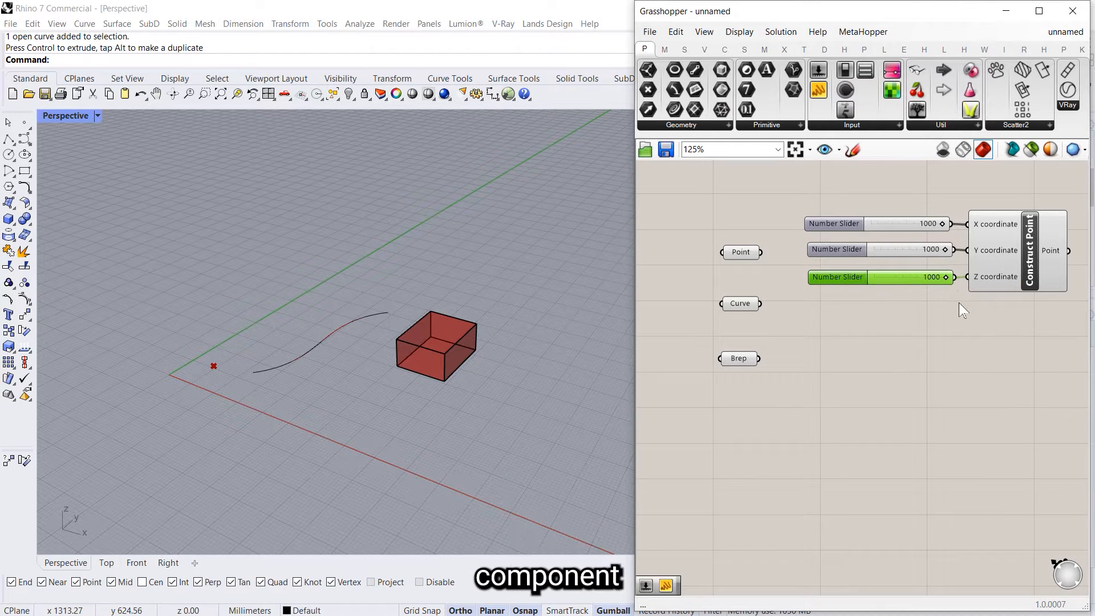
click(960, 304)
- Highlight the constructed point in the viewport and set its Z slider to 0, keeping the X and Y sliders at 1000
right_drag(912, 345, 769, 386)
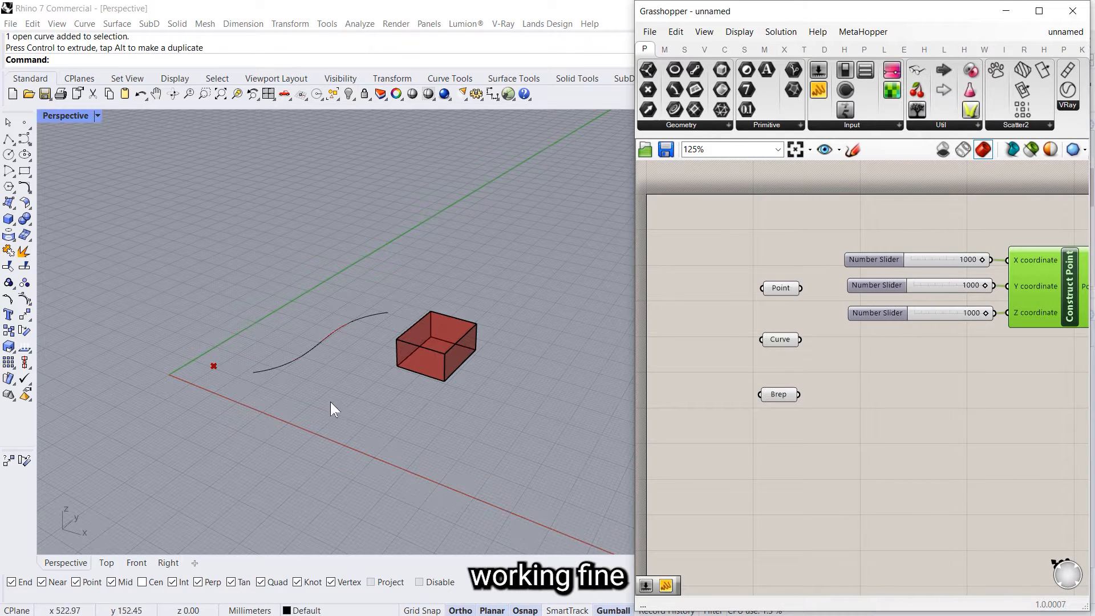
scroll(250, 420, down, 10)
scroll(316, 361, up, 4)
right_drag(436, 375, 502, 370)
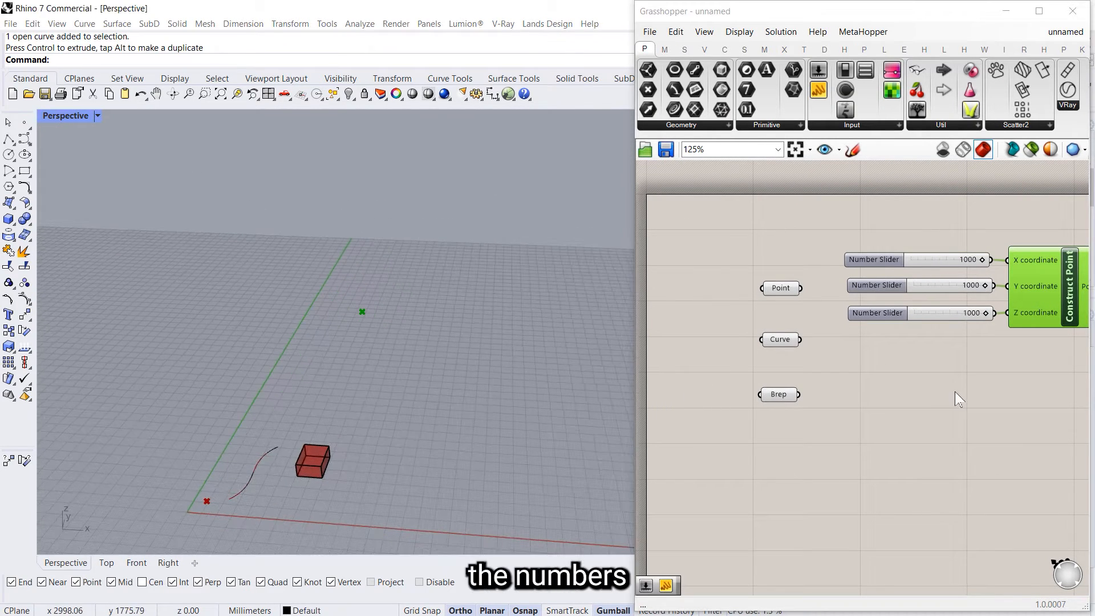
click(955, 393)
drag(933, 263, 991, 268)
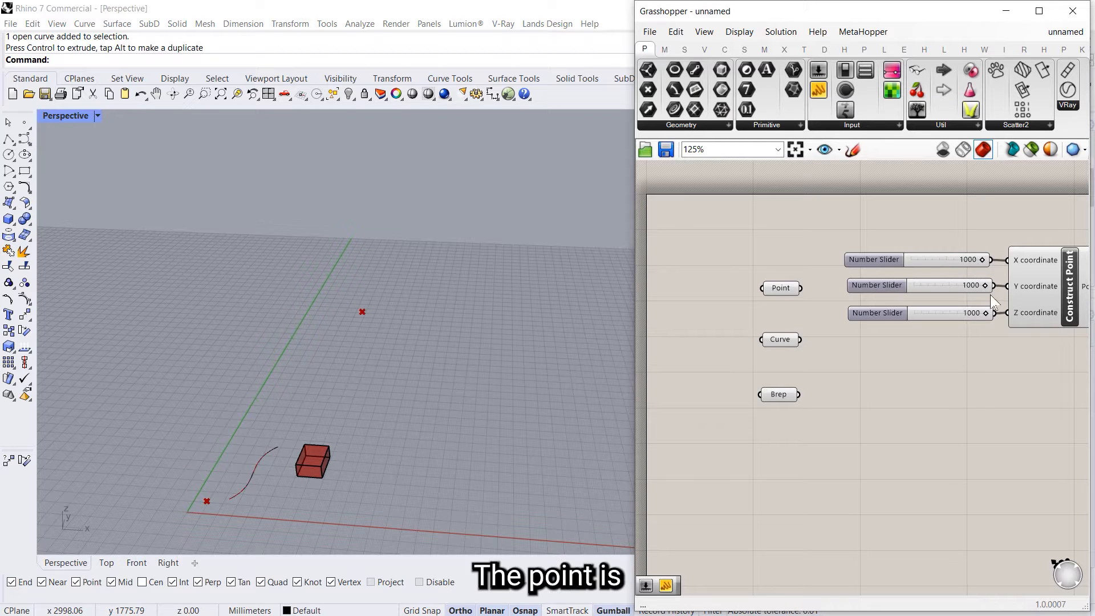
drag(985, 313, 899, 312)
right_drag(393, 342, 308, 476)
scroll(352, 411, up, 7)
scroll(614, 334, down, 2)
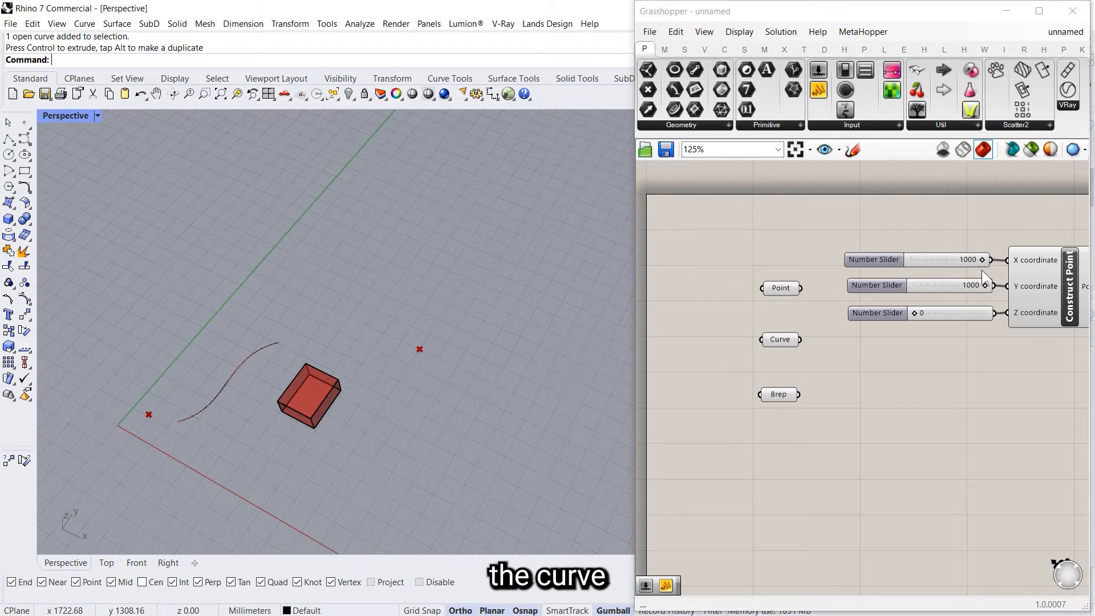
mouse_move(984, 286)
mouse_down()
mouse_move(966, 289)
mouse_move(989, 289)
mouse_up()
- Move the Construct Point with its sliders up on the canvas and the Brep parameter well below the Curve parameter
scroll(819, 354, down, 3)
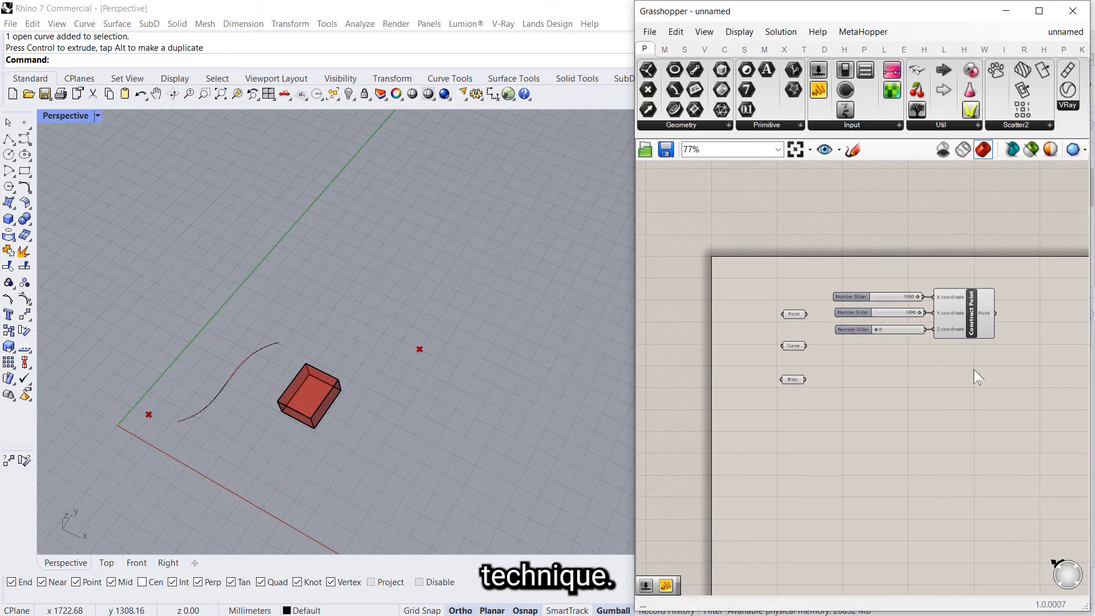
drag(974, 370, 877, 253)
drag(957, 303, 979, 268)
click(982, 338)
right_drag(981, 338, 923, 299)
scroll(924, 293, up, 1)
drag(705, 350, 705, 483)
- Duplicate the Construct Point with its sliders down the canvas, giving copies at 0, 0, 0, at 612, 442, 0 and at 1000, 1000, 0
drag(926, 285, 864, 140)
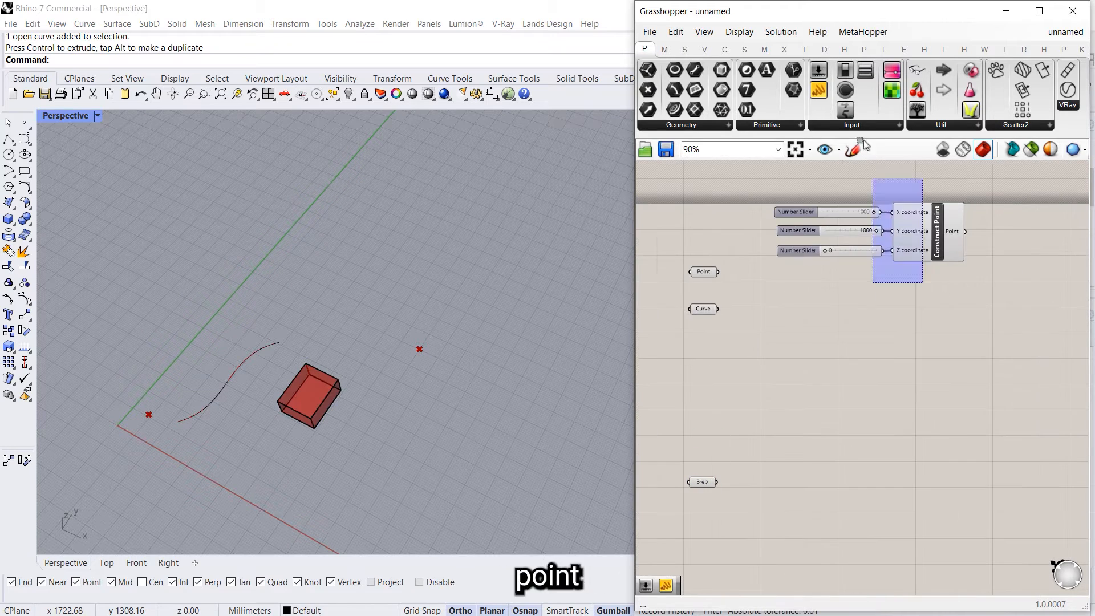
alt+drag(924, 231, 925, 420)
right_drag(844, 417, 839, 326)
drag(701, 392, 701, 484)
alt+drag(919, 331, 919, 403)
scroll(926, 262, up, 3)
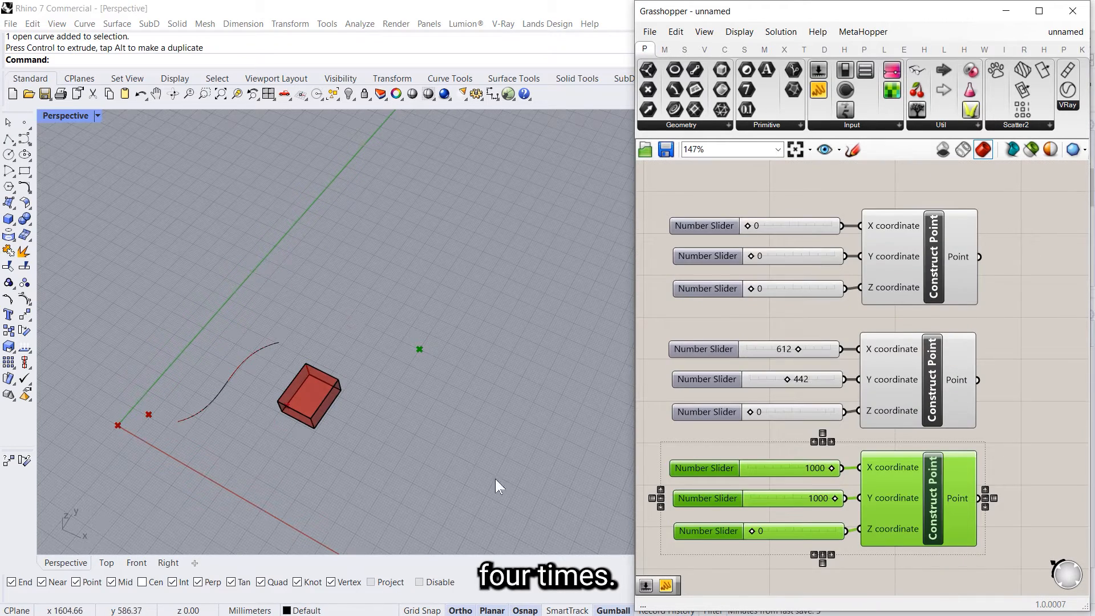
- Set the Y slider of the 612 copy to 877 and add another Construct Point copy with X 505 and Y 349
right_drag(495, 479, 502, 434)
drag(788, 379, 825, 379)
scroll(825, 380, down, 3)
drag(685, 380, 684, 415)
drag(925, 348, 820, 294)
alt+drag(890, 312, 890, 373)
click(917, 253)
right_drag(917, 253, 890, 340)
drag(812, 400, 782, 400)
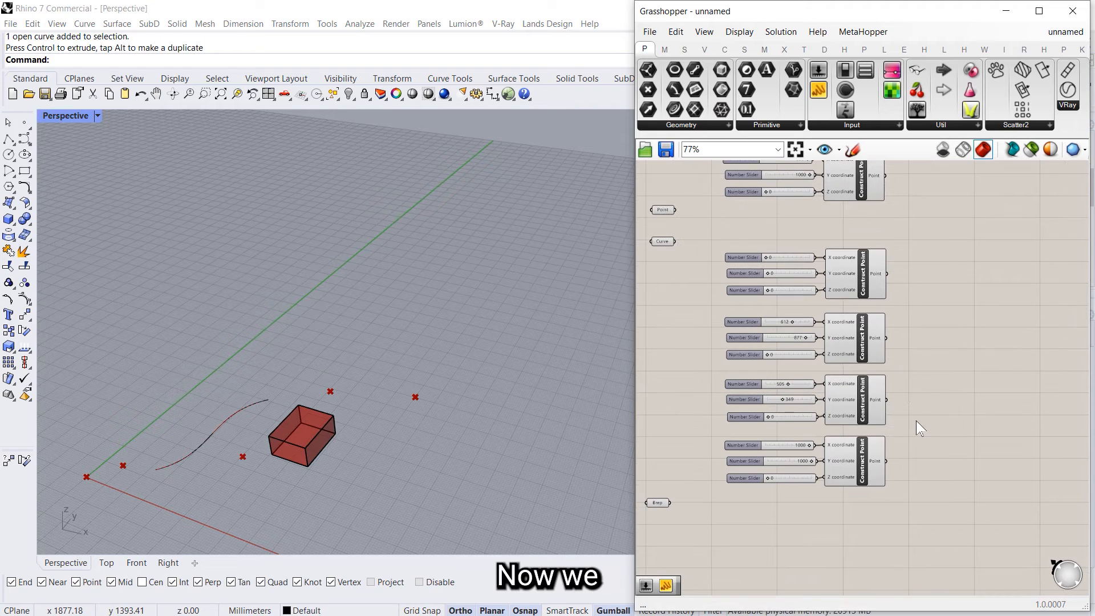
- Add a Nurbs Curve component by searching for "nurb" and place it to the right of the Construct Point copies
double_click(946, 291)
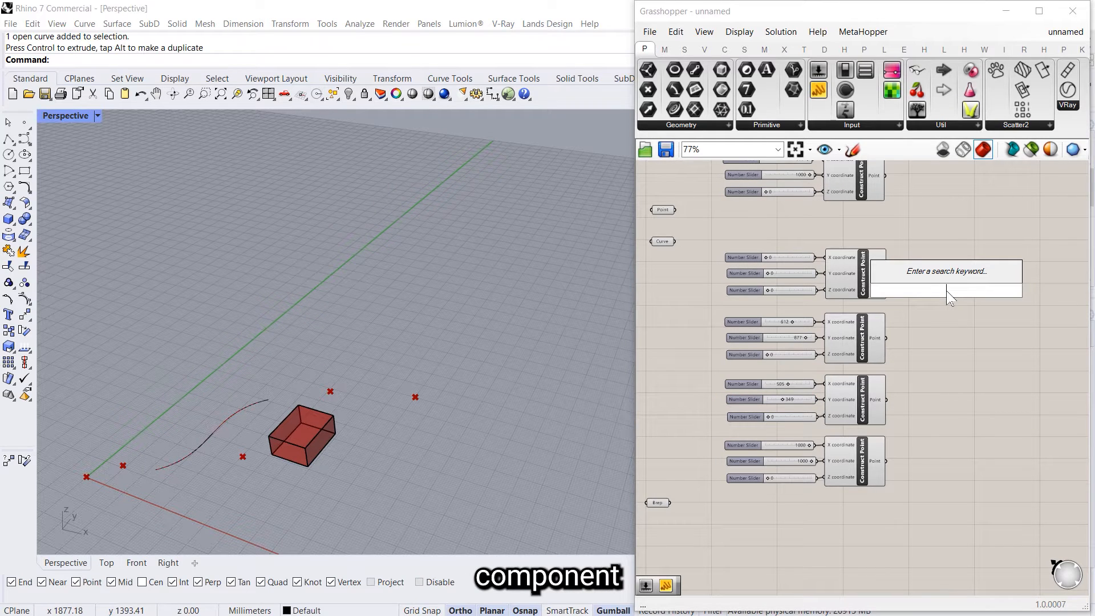
text(nu)
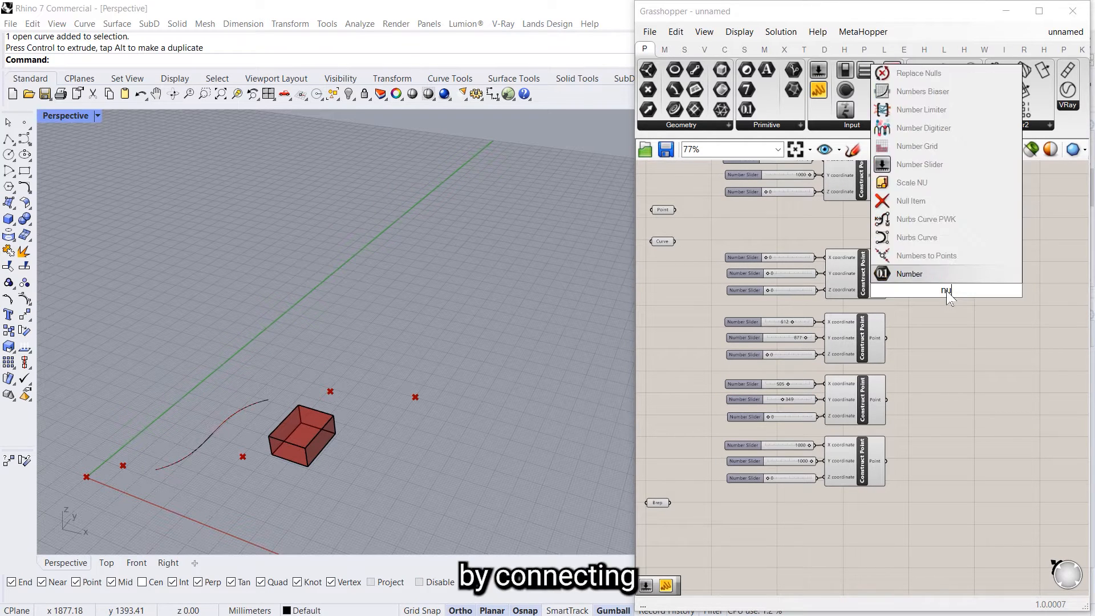
text(rb)
key(Return)
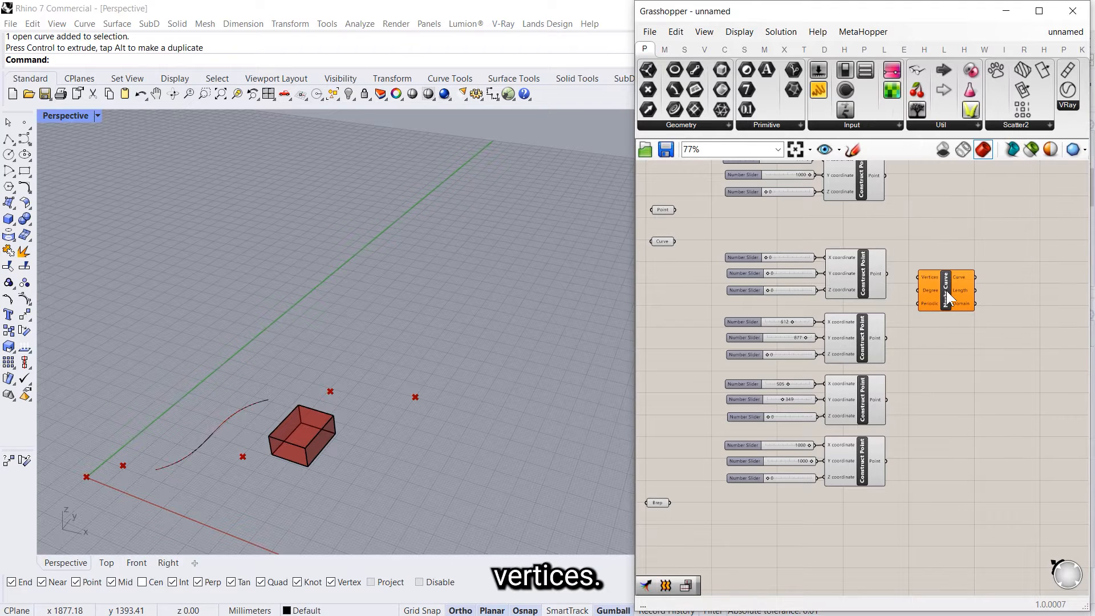
drag(946, 290, 968, 338)
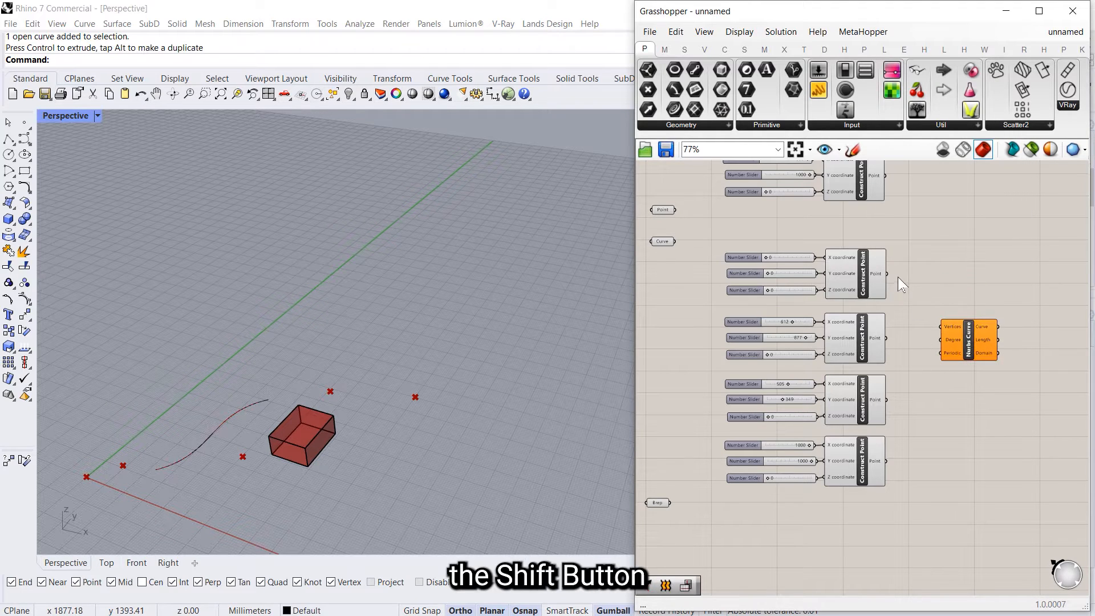
- Connect the outputs of the four copied Construct Points together to the Nurbs Curve's Vertices input and highlight the curve in the viewport
drag(887, 273, 940, 326)
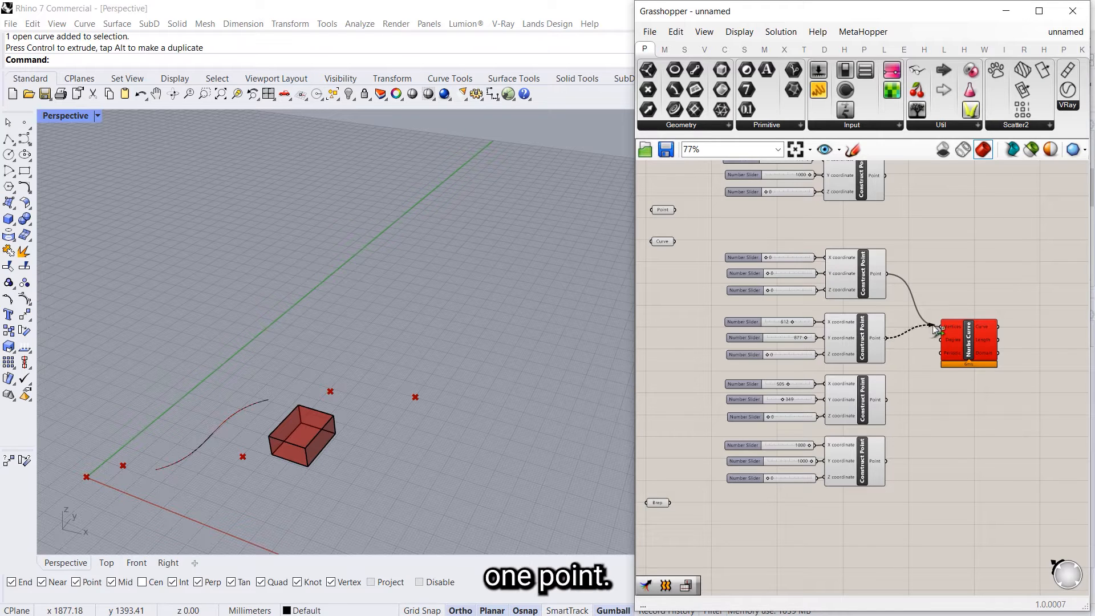
shift+drag(888, 404, 945, 327)
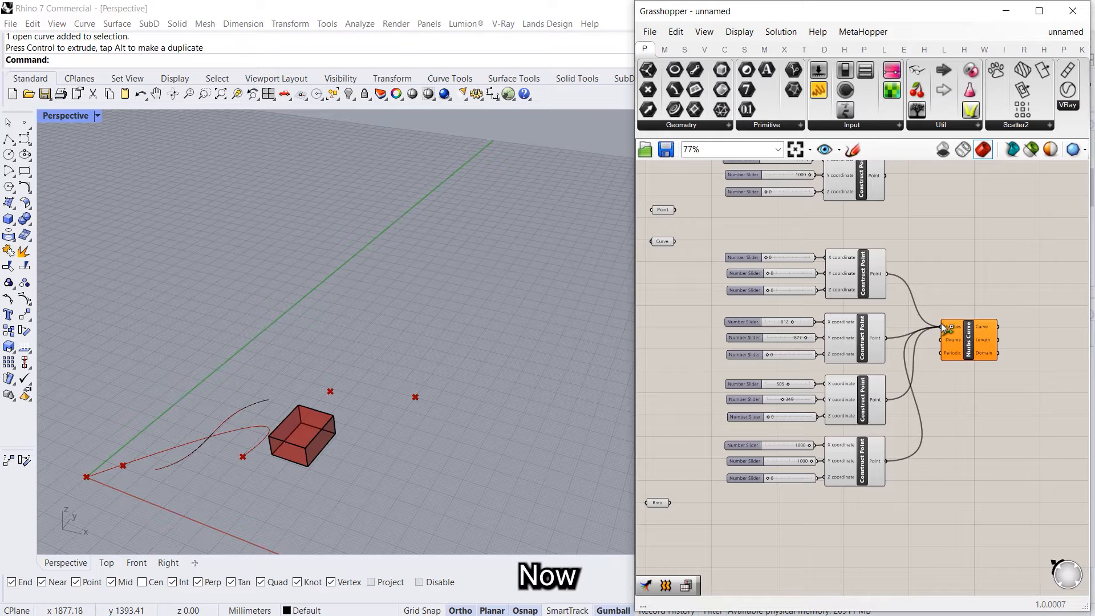
click(950, 338)
right_drag(465, 423, 393, 453)
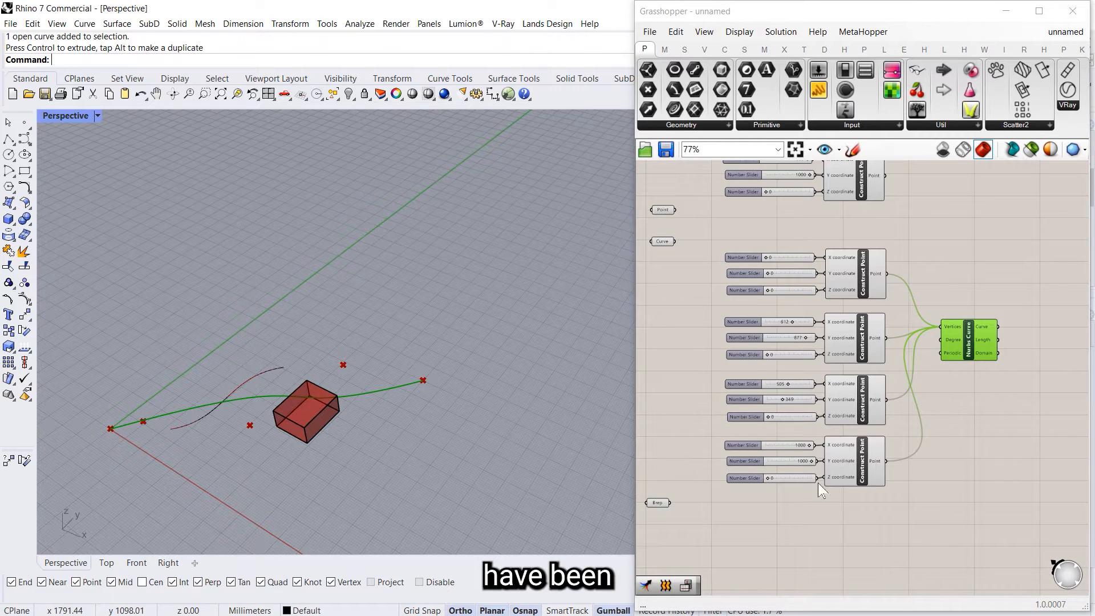
- Set the third curve point's Z slider to 1000 and its Y slider to 0, and check the curve from another angle
scroll(769, 420, up, 3)
drag(771, 416, 755, 398)
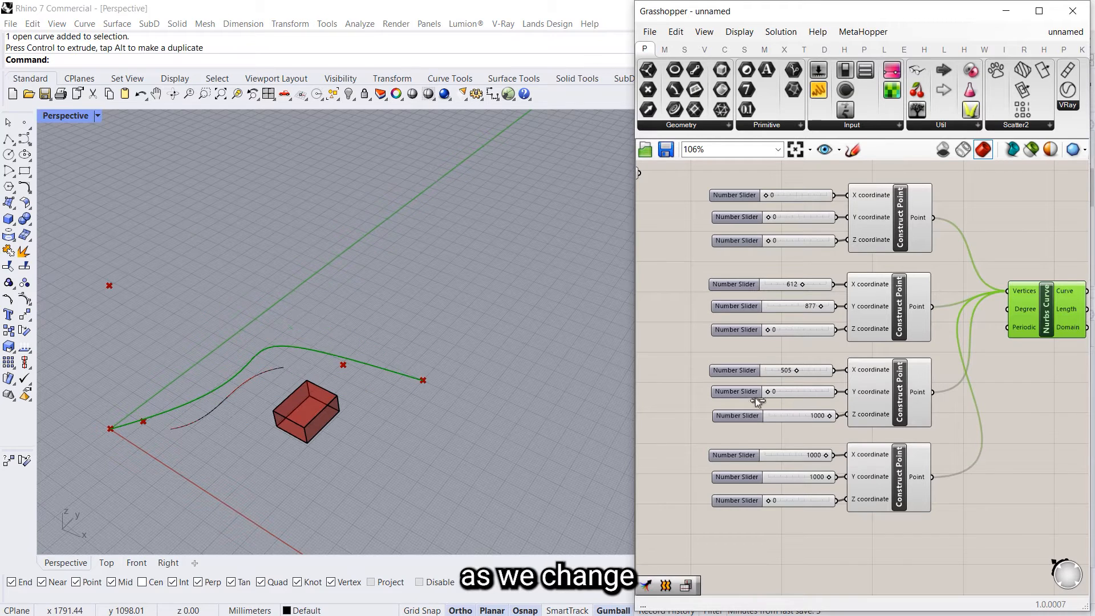
right_drag(513, 393, 448, 462)
click(1049, 442)
- Move the Brep parameter farther down and add a Domain Box component beside it by searching for "box"
right_drag(975, 383, 916, 378)
scroll(916, 377, down, 3)
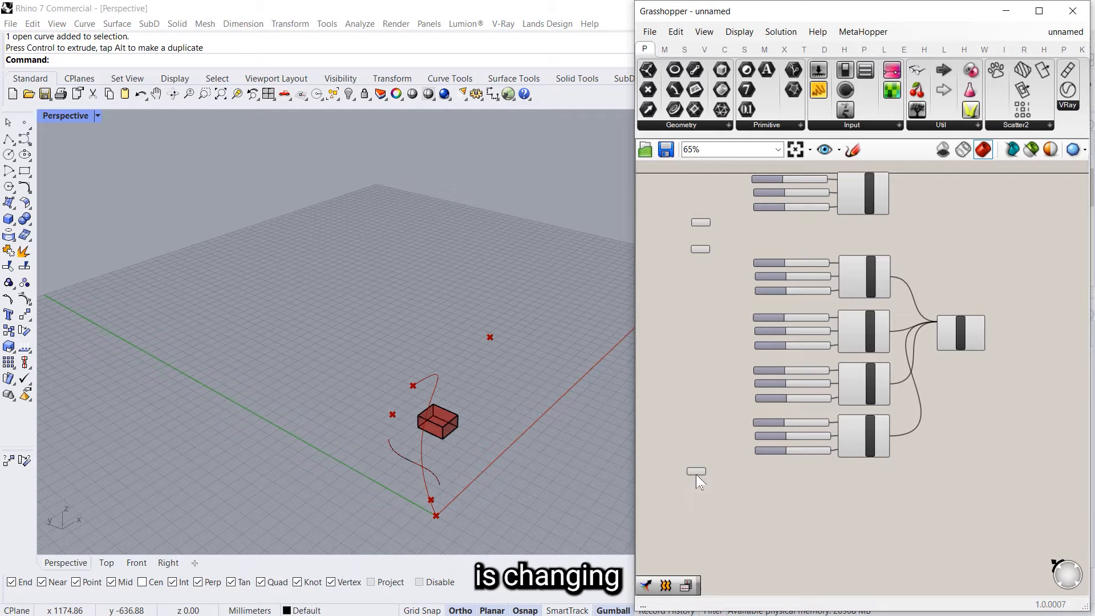
drag(696, 474, 693, 541)
scroll(694, 541, up, 3)
double_click(843, 473)
text(box)
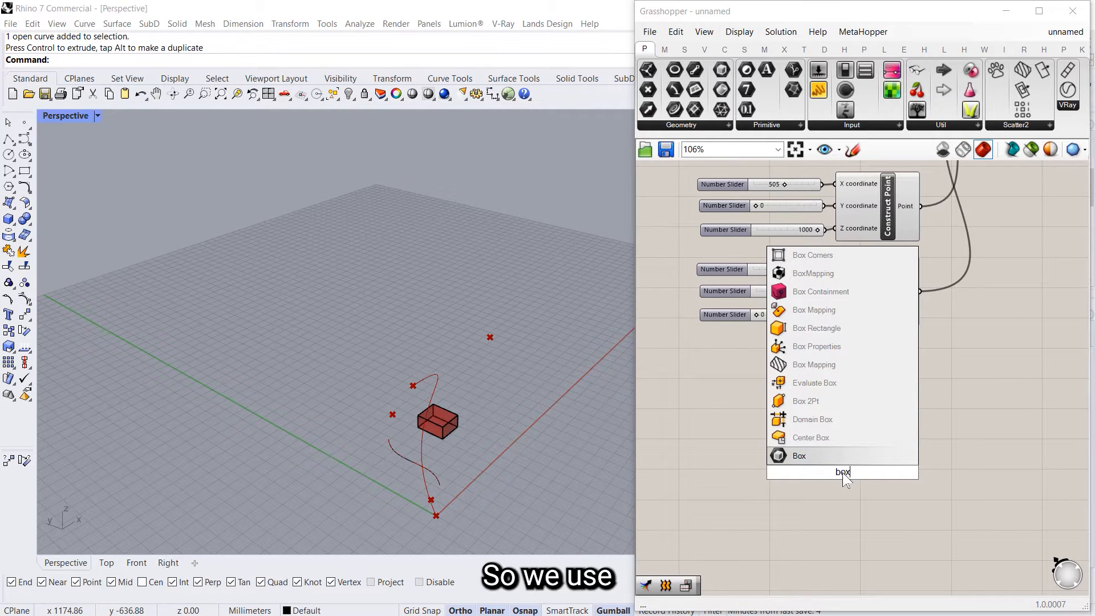
key(Up)
key(Up)
key(Return)
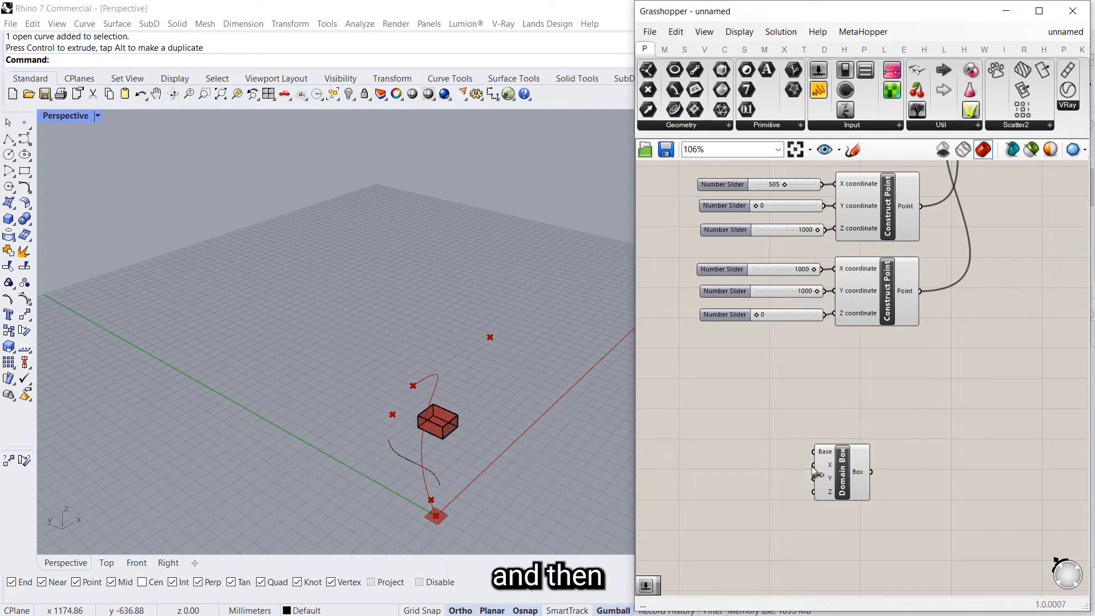
drag(852, 477, 865, 479)
- Duplicate two of the 1000 sliders next to the Domain Box and connect them to its X and Y inputs
click(769, 464)
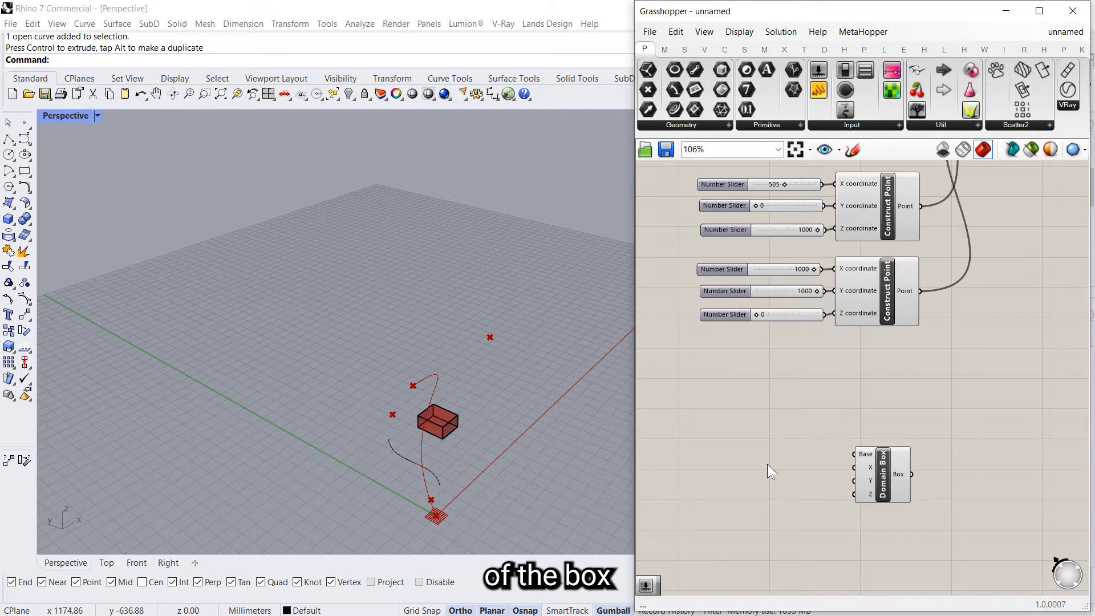
double_click(768, 463)
drag(766, 261, 761, 296)
key(ctrl+c)
key(ctrl+v)
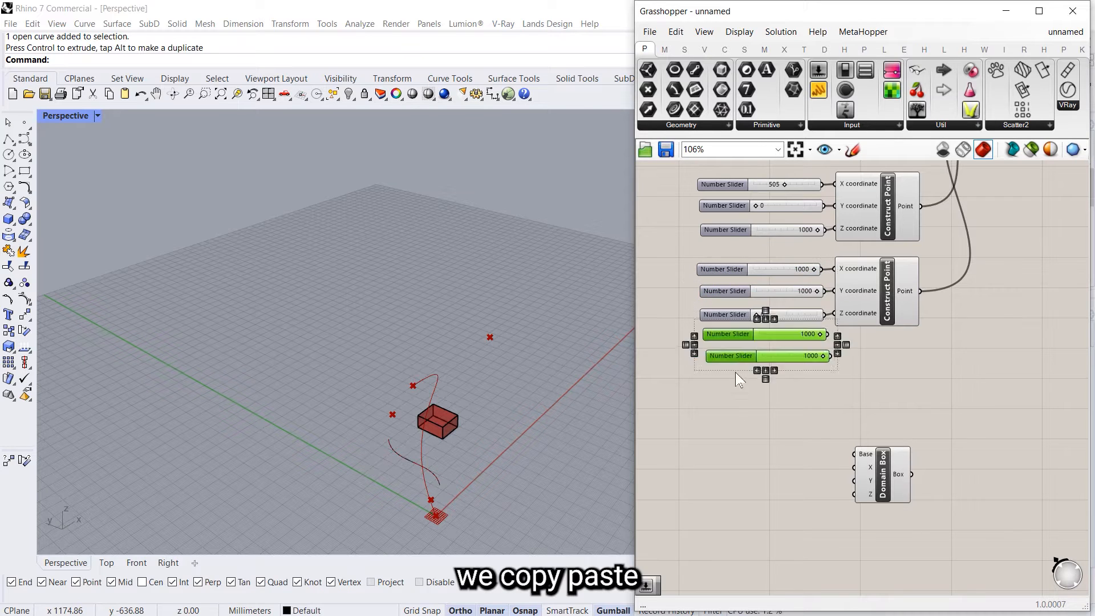
drag(735, 372, 725, 481)
click(829, 505)
drag(844, 467, 854, 468)
drag(820, 501, 855, 481)
click(786, 519)
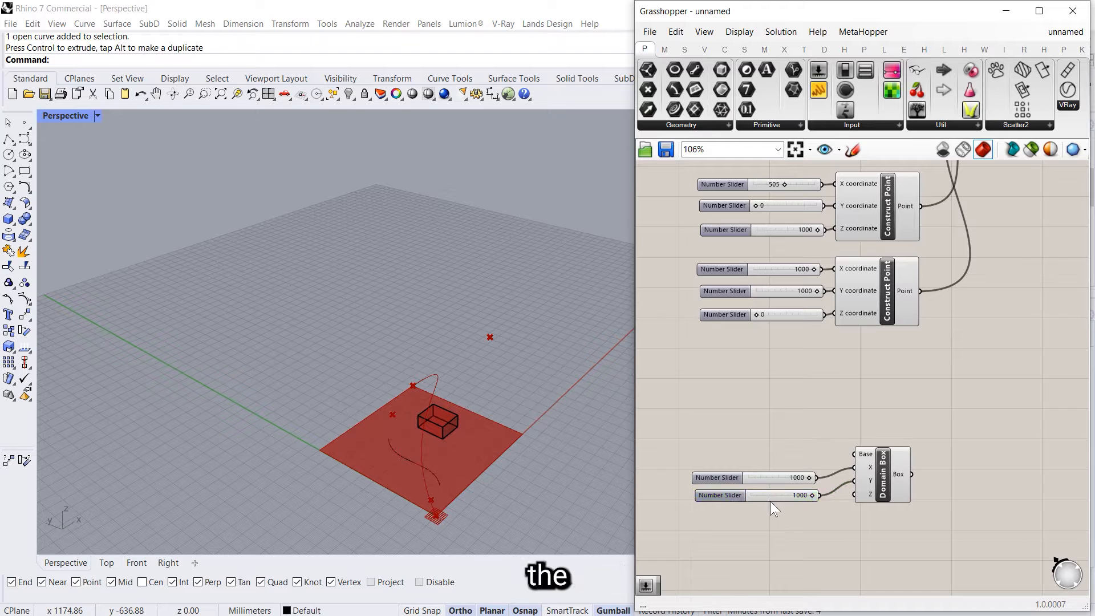
- Duplicate the Domain Box's Y slider below itself and connect the copy to the Z input
click(770, 501)
key(ctrl+c)
key(ctrl+v)
drag(771, 502, 761, 515)
drag(819, 516, 854, 494)
click(837, 533)
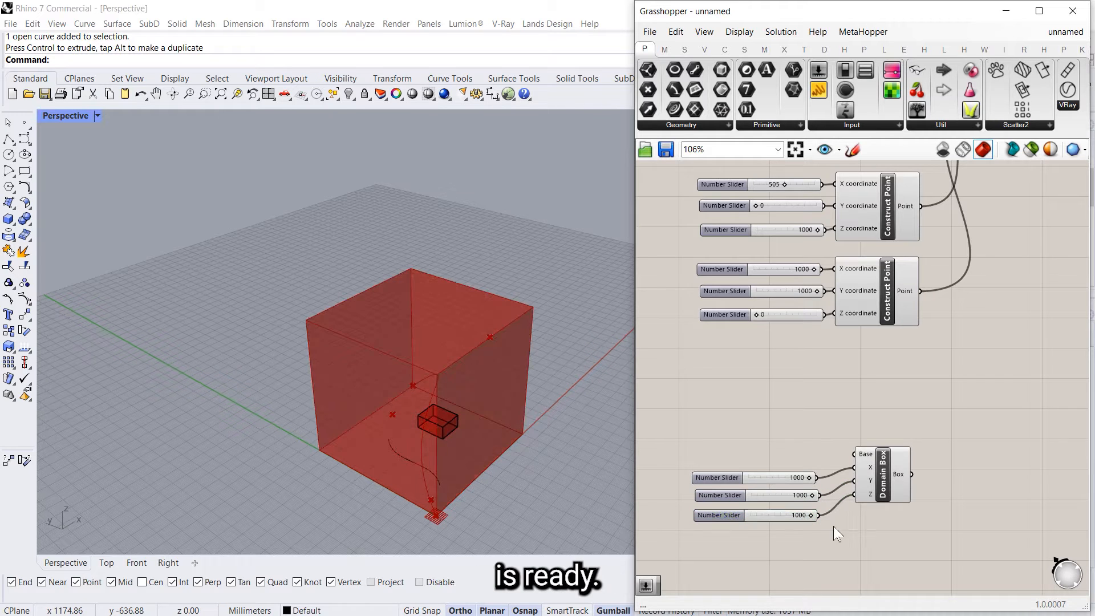
- Lower the Domain Box's Y and Z sliders to reduce the box's depth and height
right_drag(553, 508, 431, 466)
drag(812, 496, 784, 517)
scroll(837, 403, down, 4)
scroll(934, 447, up, 1)
right_drag(929, 413, 926, 421)
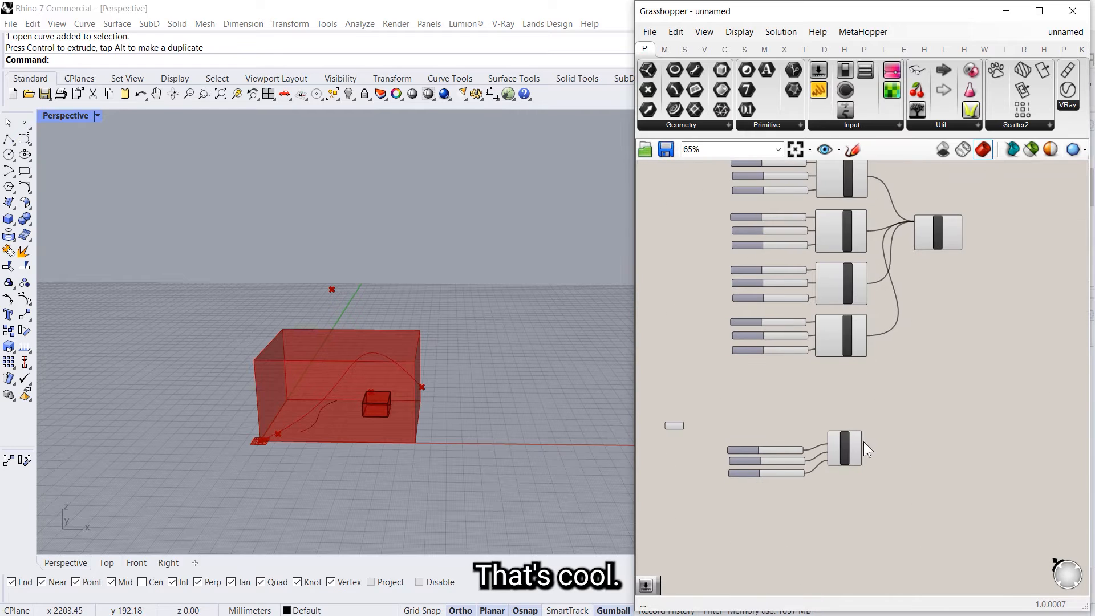
- Start a new blank Grasshopper file and hide the point, curve and box in the Rhino viewport
click(663, 50)
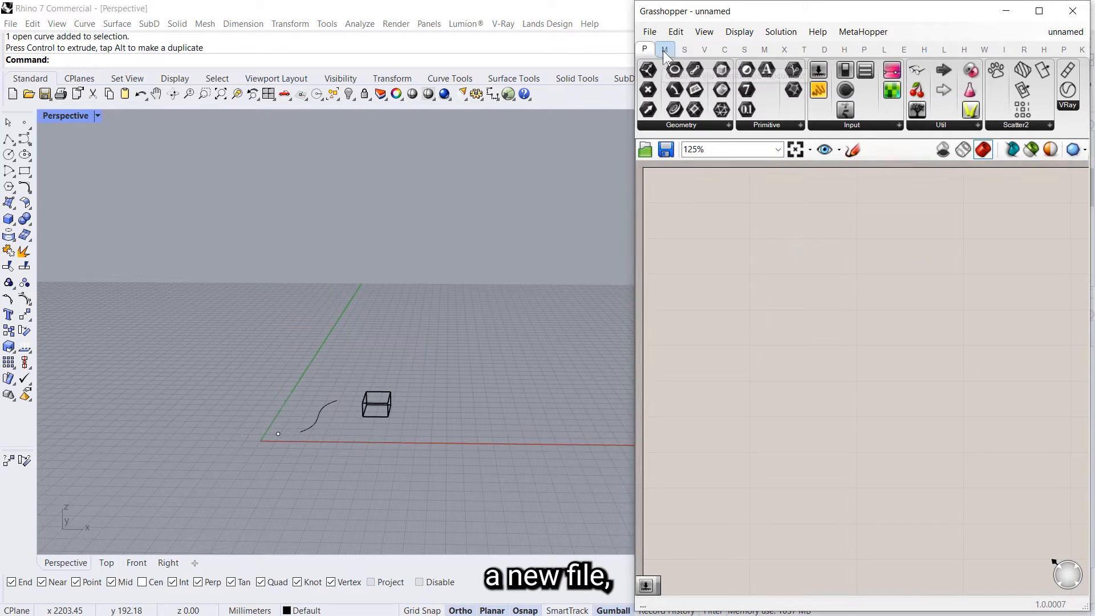
drag(459, 483, 251, 343)
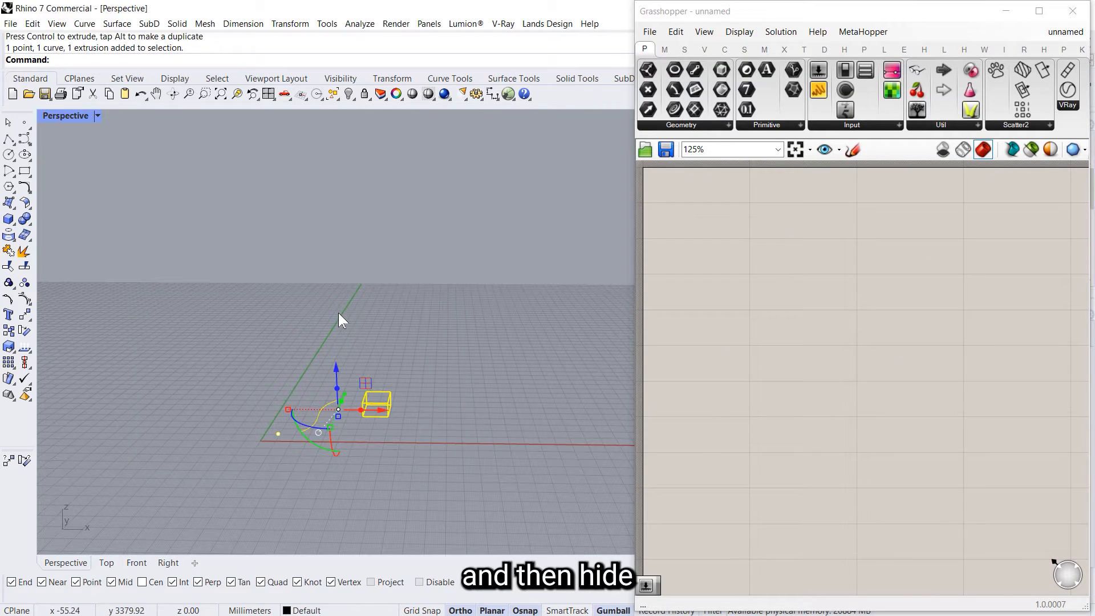
key(ctrl+h)
scroll(403, 420, up, 5)
- Add a Curve parameter to the blank Grasshopper canvas
click(735, 279)
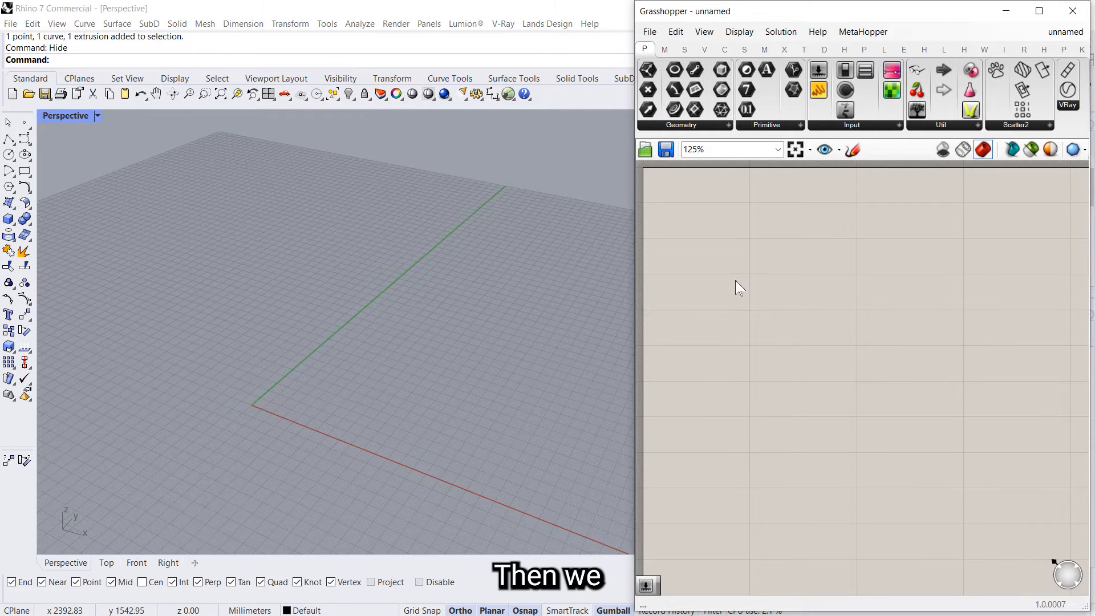
double_click(729, 228)
text(cu)
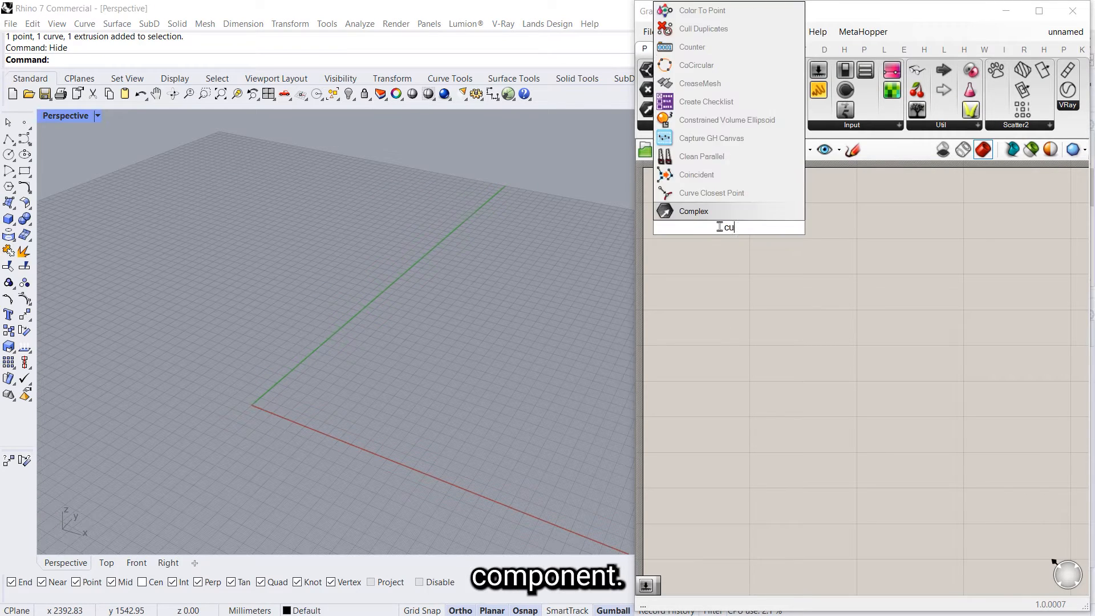
text(rve)
key(Return)
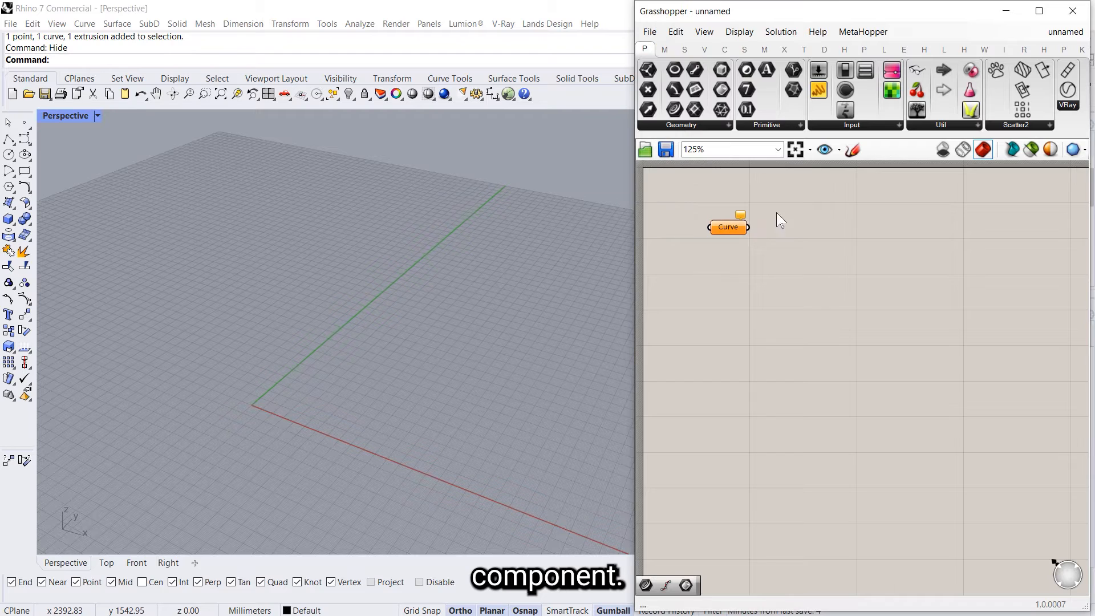
- Draw an open S-shaped control-point curve in Rhino's Perspective view, starting near the X axis close to the origin
click(24, 139)
click(288, 423)
click(378, 431)
click(381, 352)
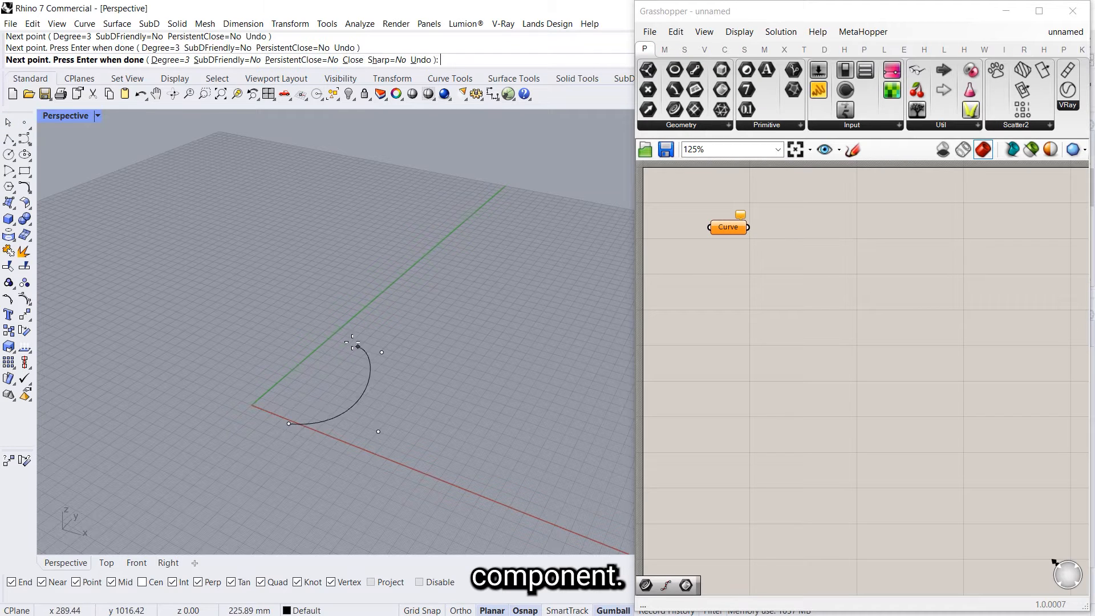
click(387, 296)
click(472, 285)
key(Return)
- Draw a straight two-point curve from the origin along the green Y axis to serve as the revolution axis
click(24, 138)
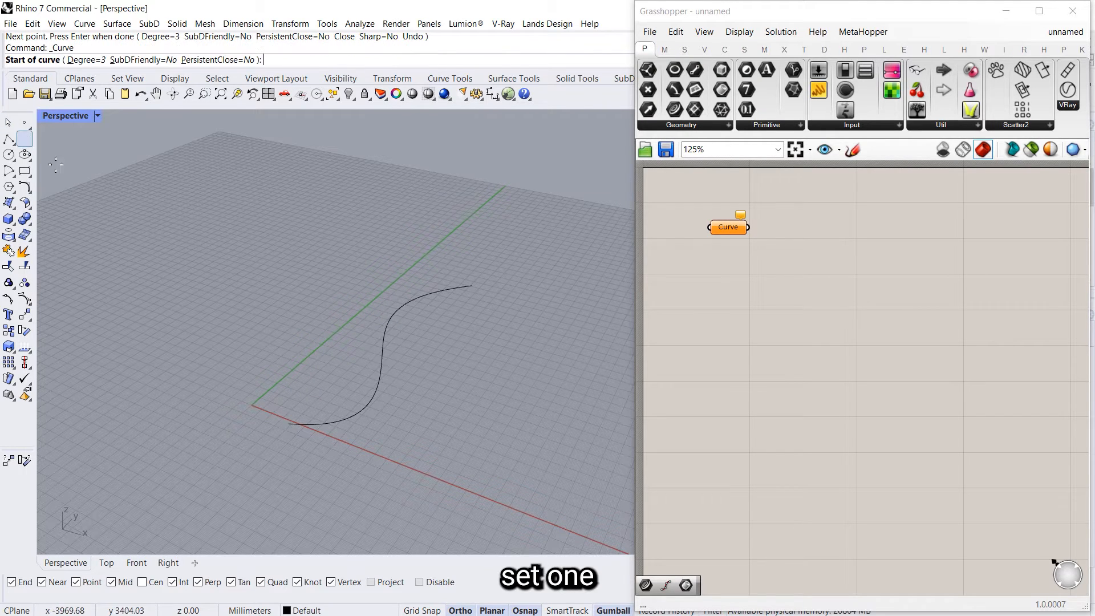
click(251, 408)
click(443, 282)
key(Return)
- Add a second Curve parameter below the first one on the Grasshopper canvas
double_click(733, 296)
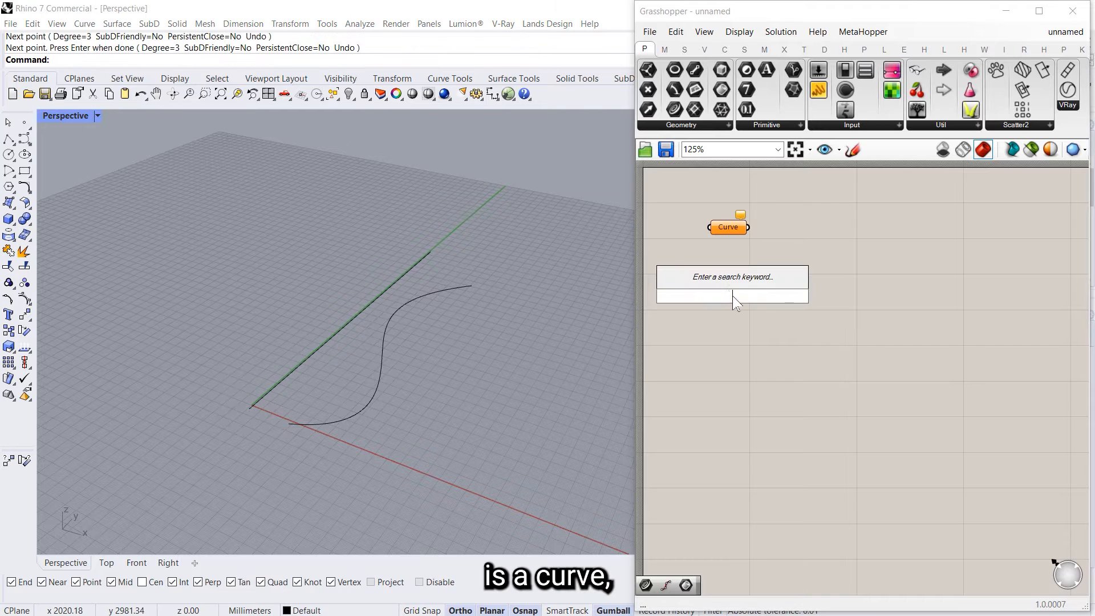
text(cur)
key(Return)
- Reference the S-shaped curve in the upper Curve parameter and the straight line in the lower one
right_click(734, 227)
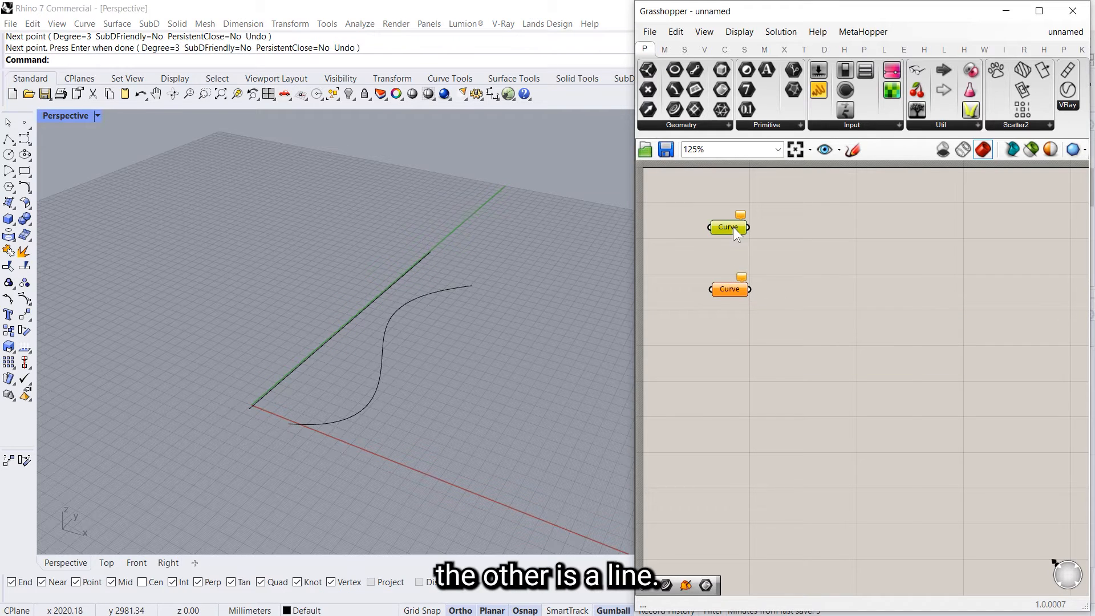
click(779, 412)
click(323, 423)
right_click(729, 290)
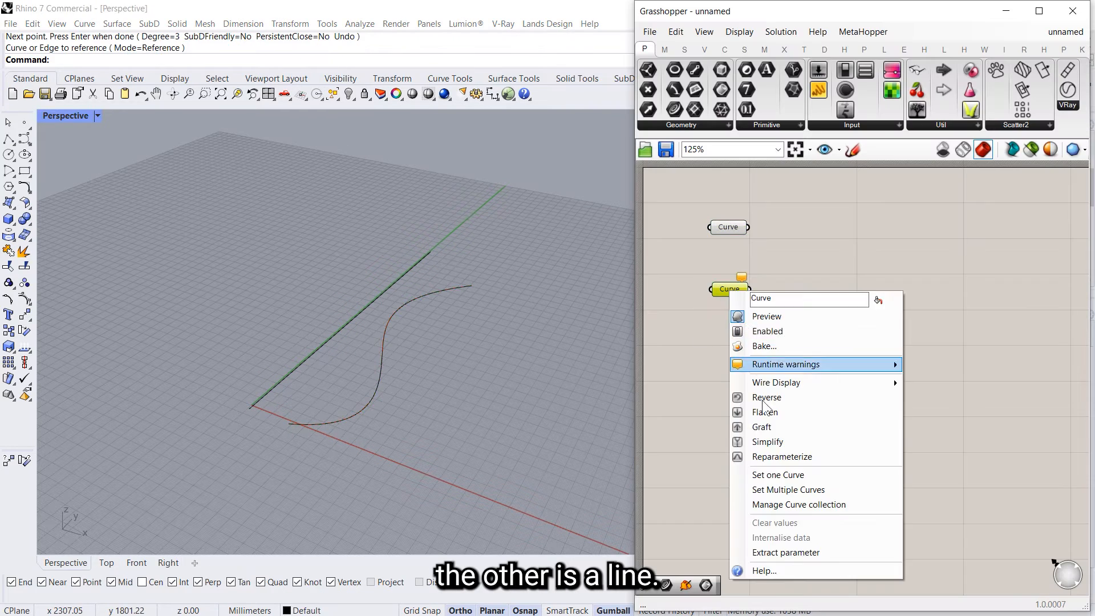
click(779, 473)
click(337, 334)
- Add a Revolution component and connect the upper Curve parameter to its Curve input and the lower one to Axis
double_click(778, 326)
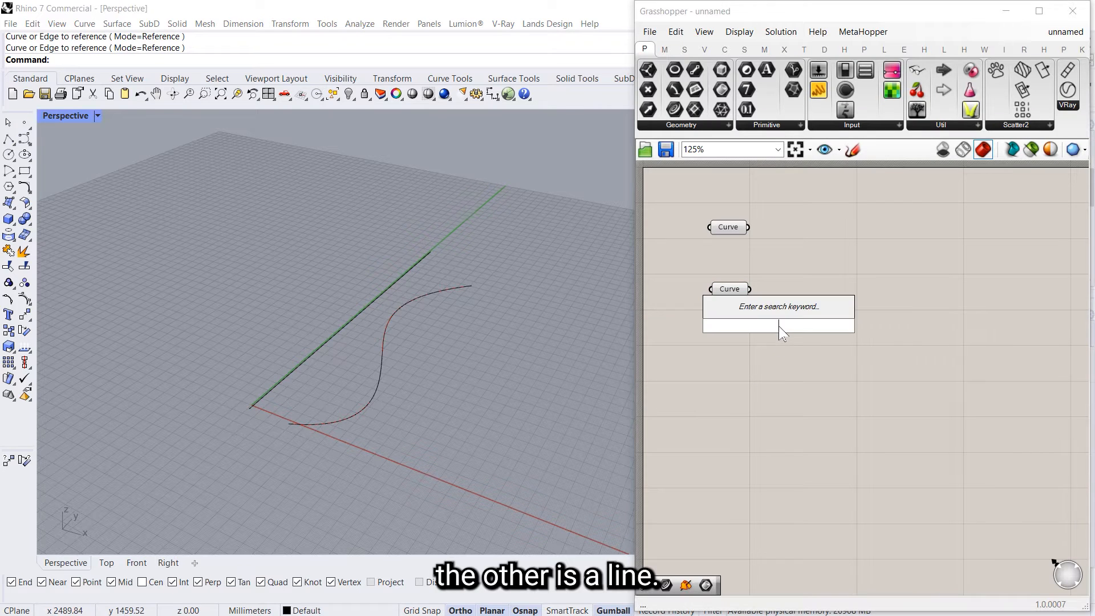
text(cu)
key(BackSpace)
key(BackSpace)
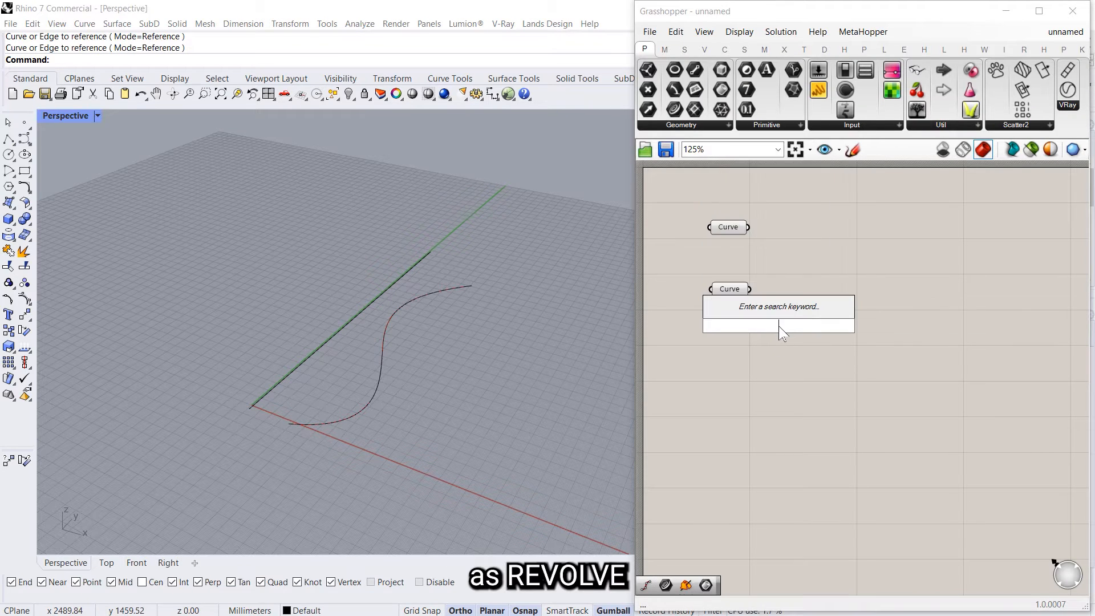
text(revo)
key(Return)
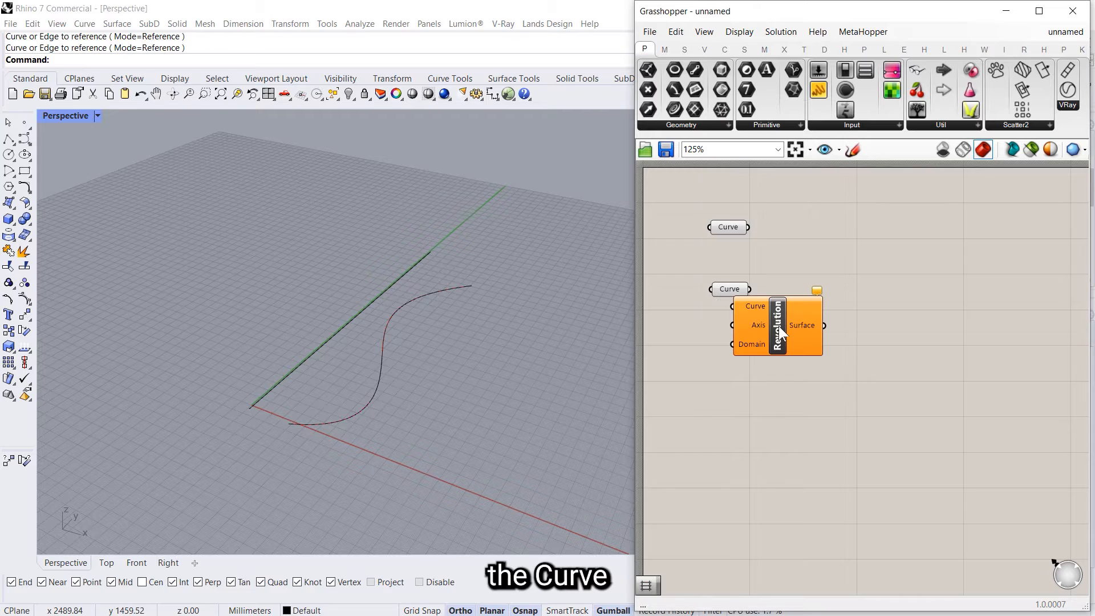
drag(779, 326, 749, 289)
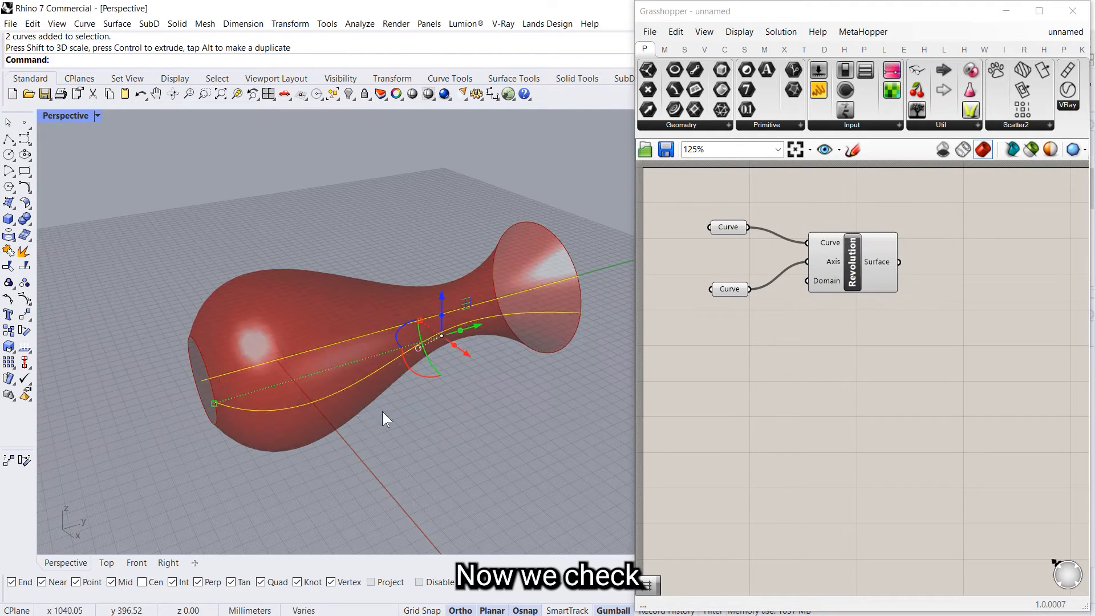
- Adjust the profile curve's control points to test the revolved vase, and move both source curves away from the origin
click(406, 341)
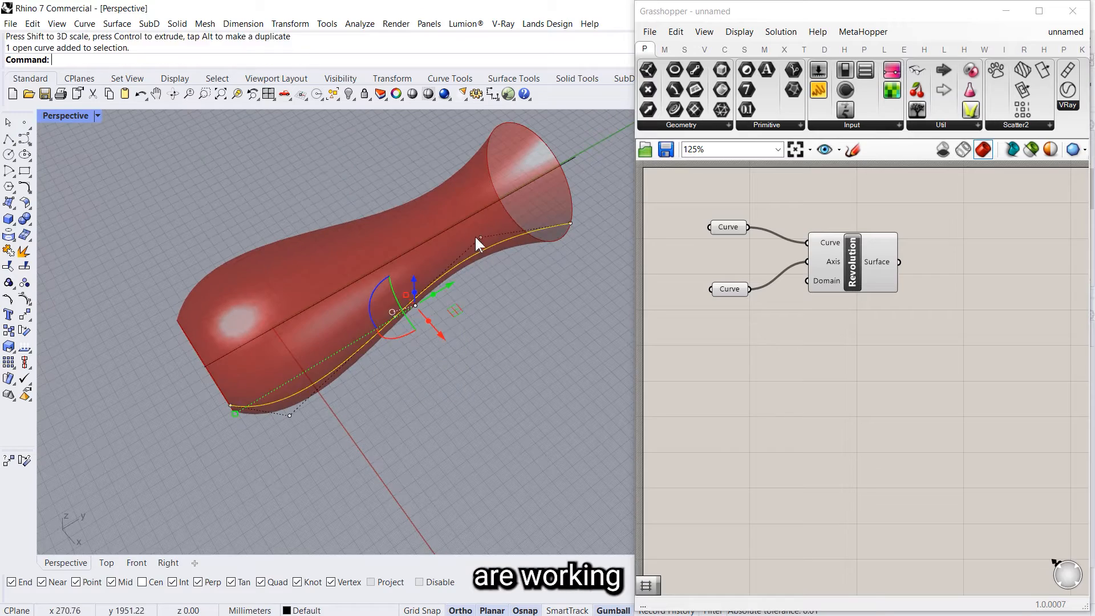
click(480, 239)
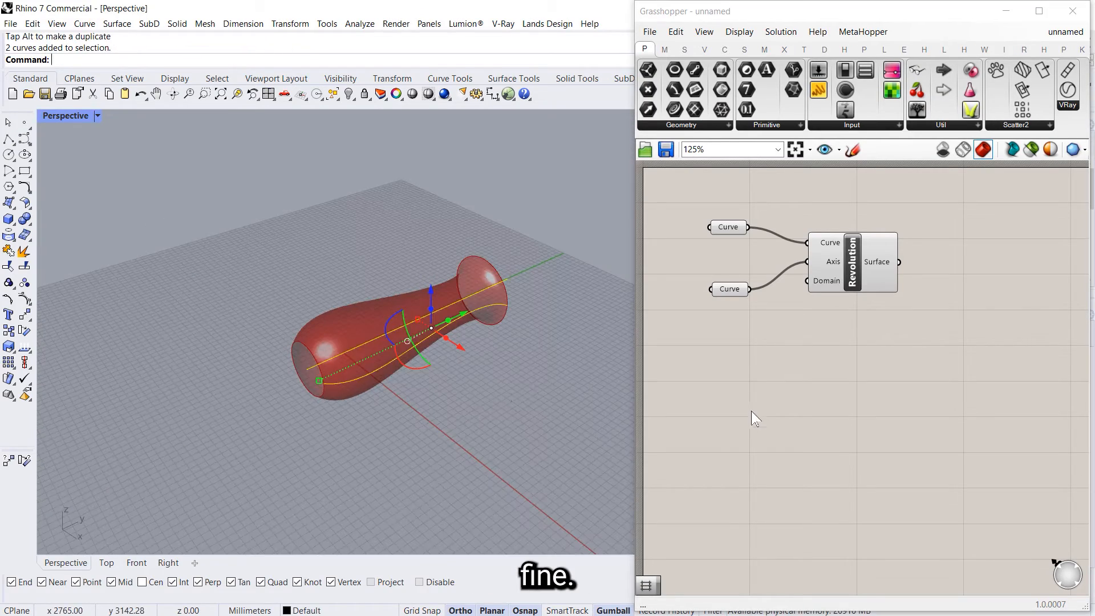
key(ctrl+h)
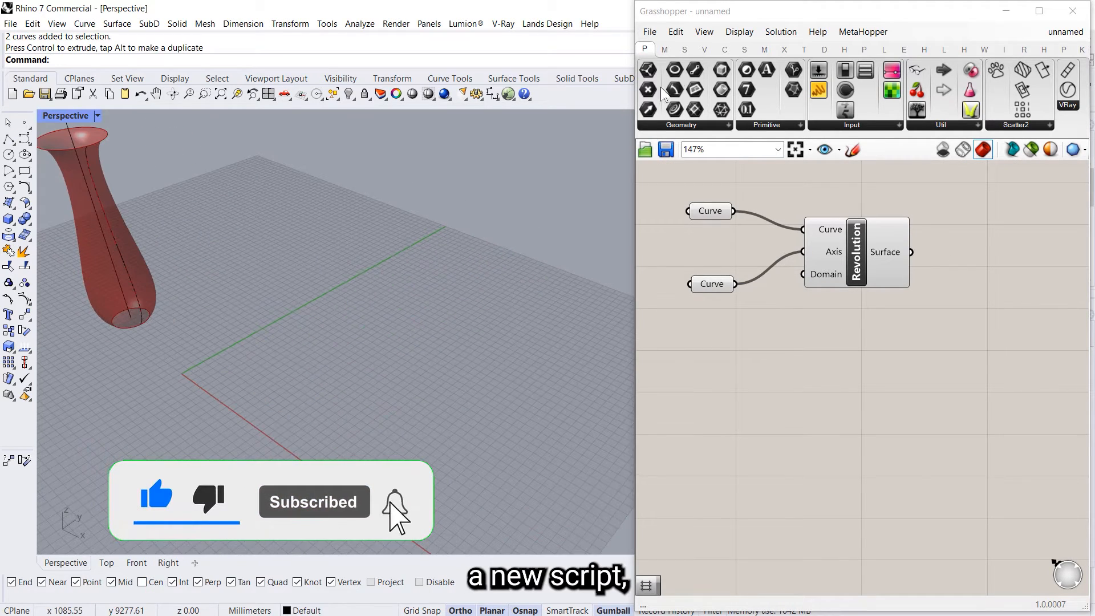
- Place a Rectangular grid component below Revolution and connect a new 1000 number slider to its Size X input
click(705, 49)
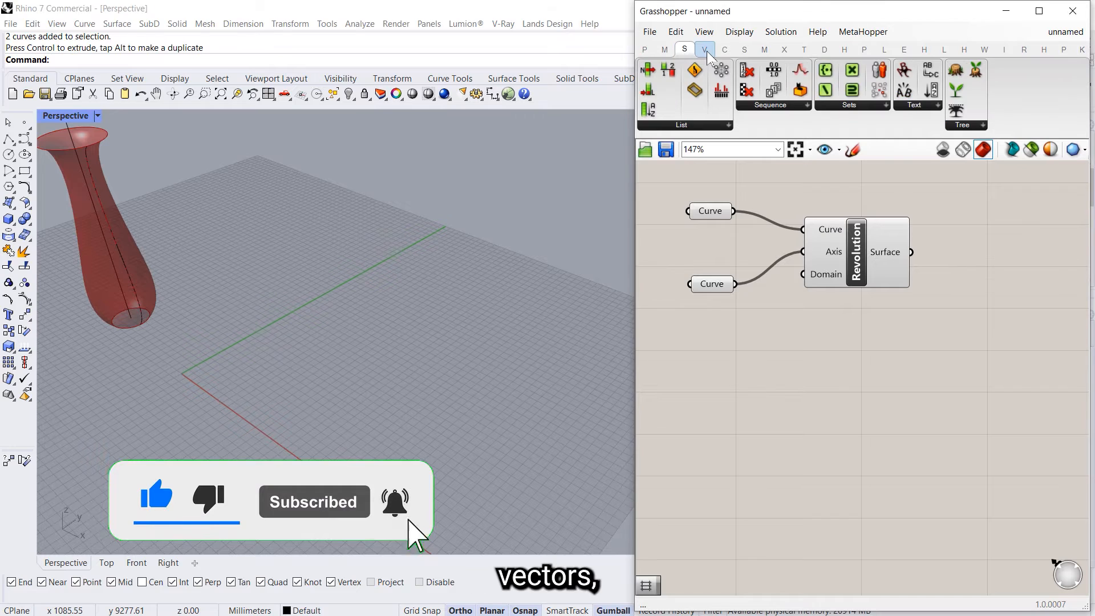
drag(704, 90, 921, 442)
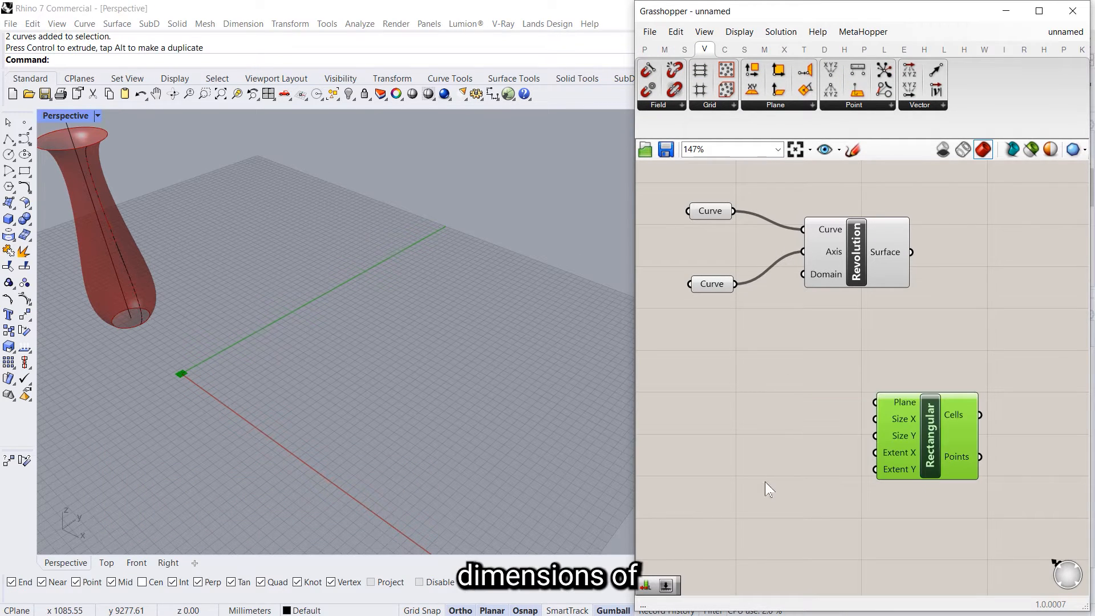
click(705, 436)
double_click(703, 425)
text(1000)
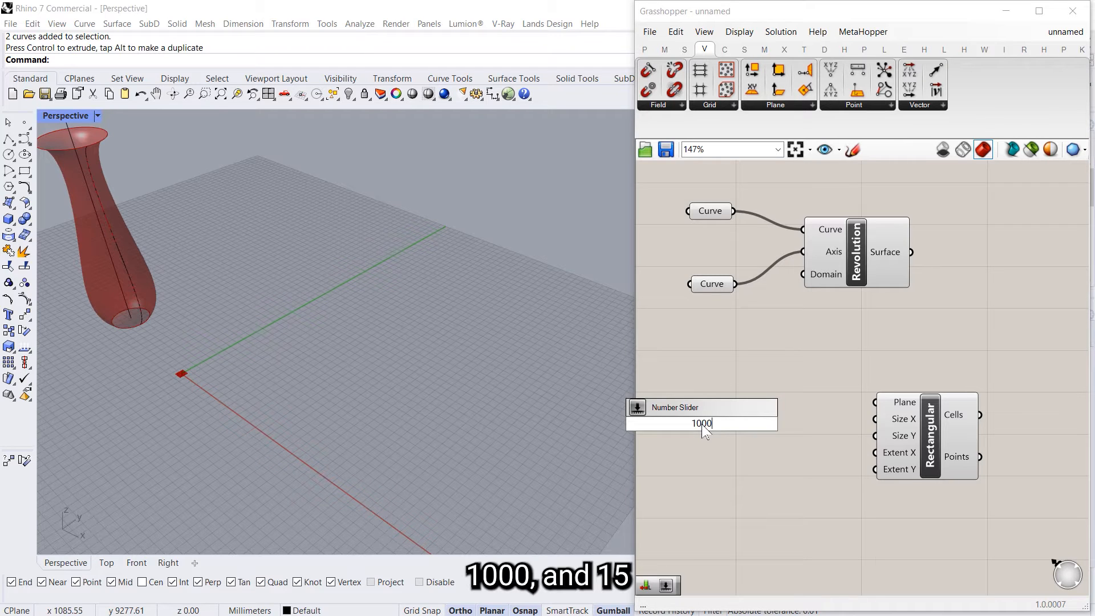
key(Return)
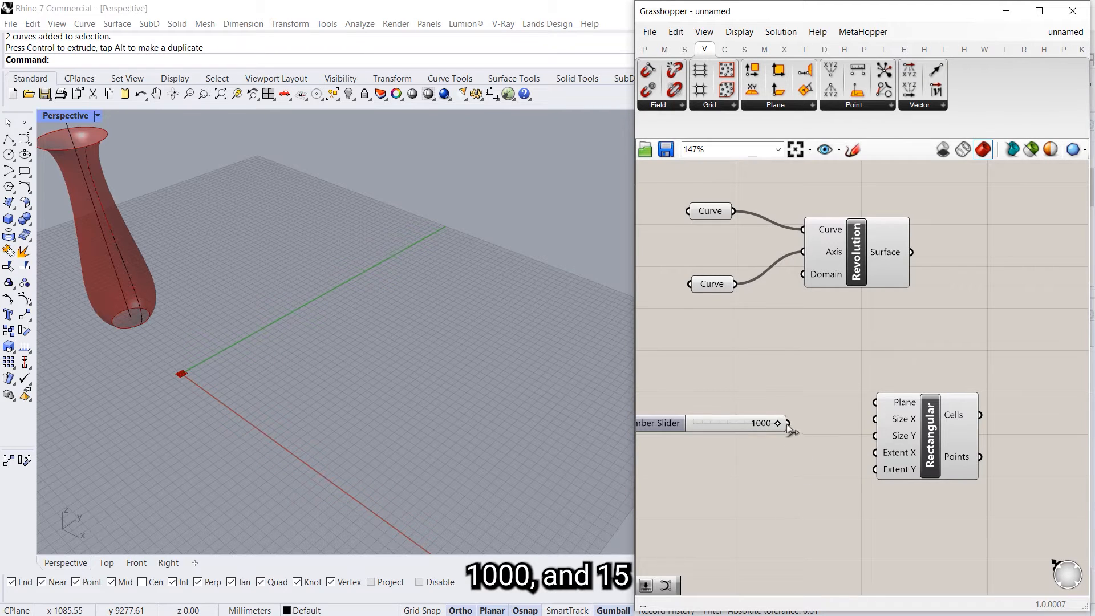
- Add another 1000 number slider below the first and connect it to the Rectangular grid's Size Y input
double_click(716, 448)
text(1000)
key(Return)
drag(790, 447, 876, 436)
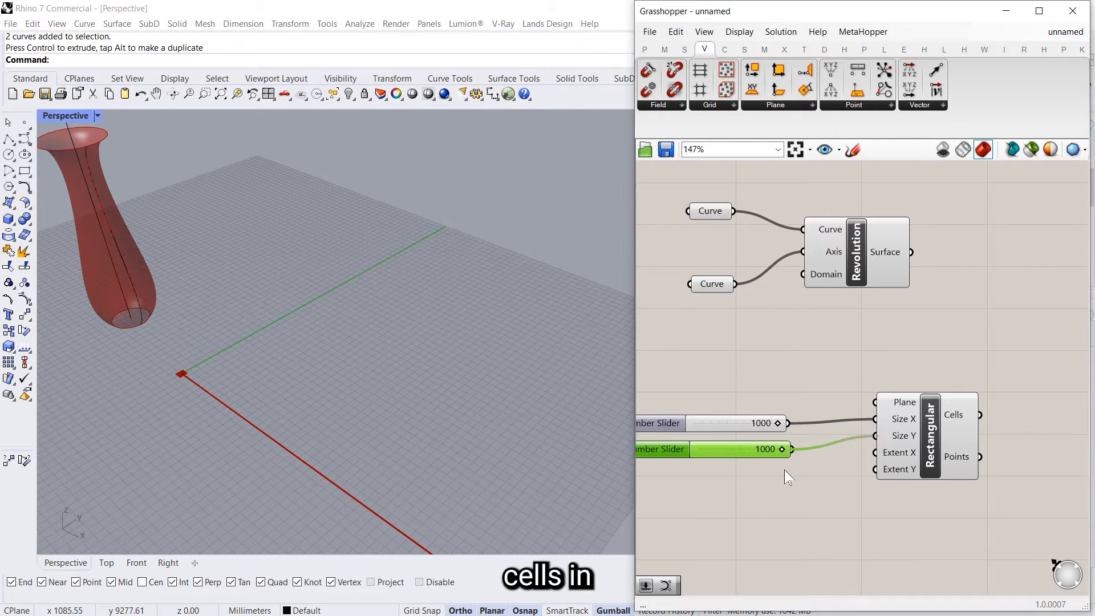
- Add a number slider of 15 and connect it to both the Extent X and Extent Y inputs of the Rectangular grid
double_click(722, 481)
text(15)
key(Return)
mouse_move(808, 481)
mouse_down()
mouse_move(876, 453)
mouse_move(813, 485)
mouse_up()
scroll(194, 368, down, 15)
scroll(194, 367, up, 5)
right_drag(1052, 404, 847, 354)
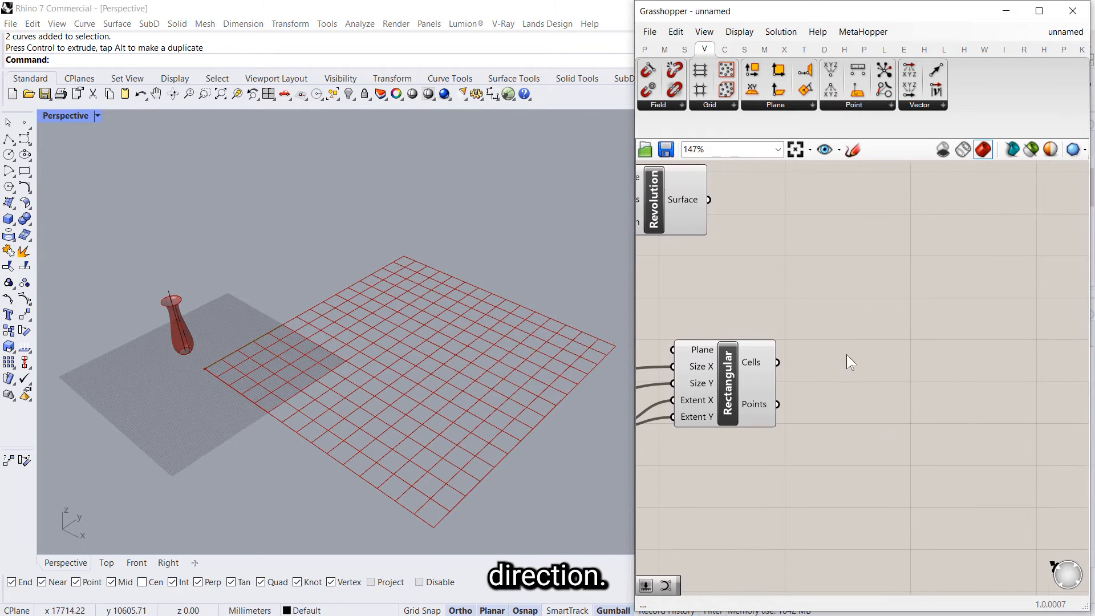
- Add a Curve parameter below the Rectangular grid component for the attractor curve
right_drag(802, 462, 857, 392)
double_click(808, 427)
text(c)
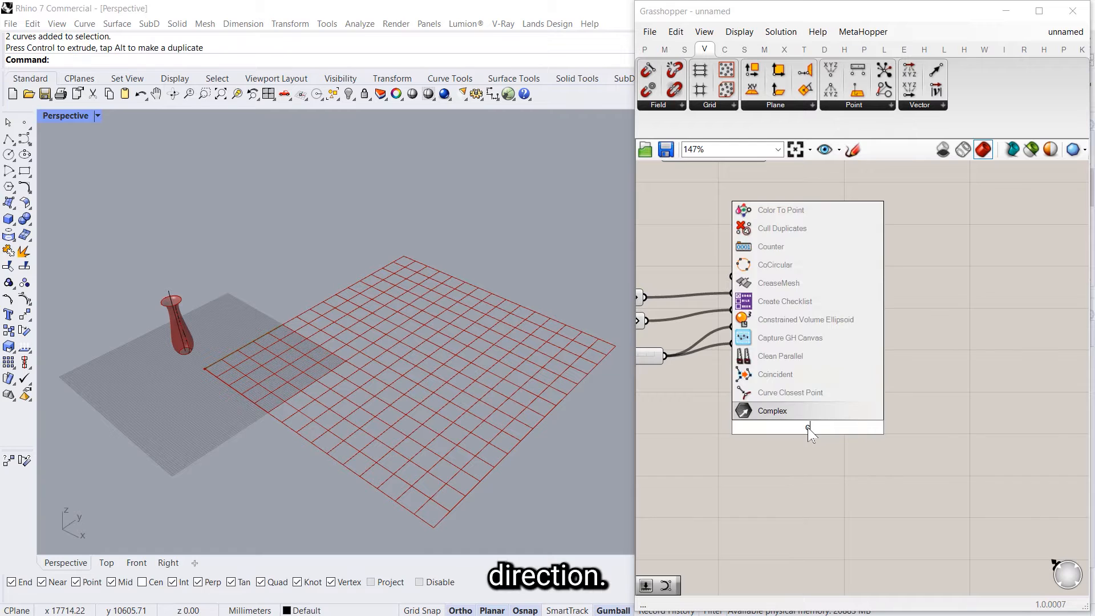
text(urve)
key(Return)
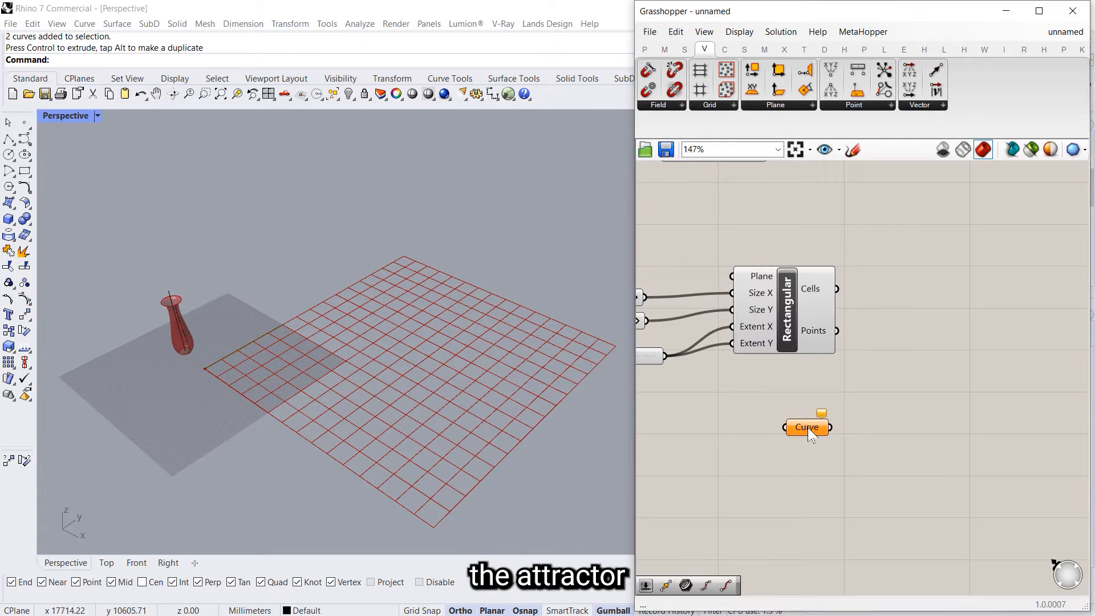
- Draw a wavy control-point curve across the rectangular grid in Rhino, starting and ending outside the grid
click(24, 139)
click(289, 507)
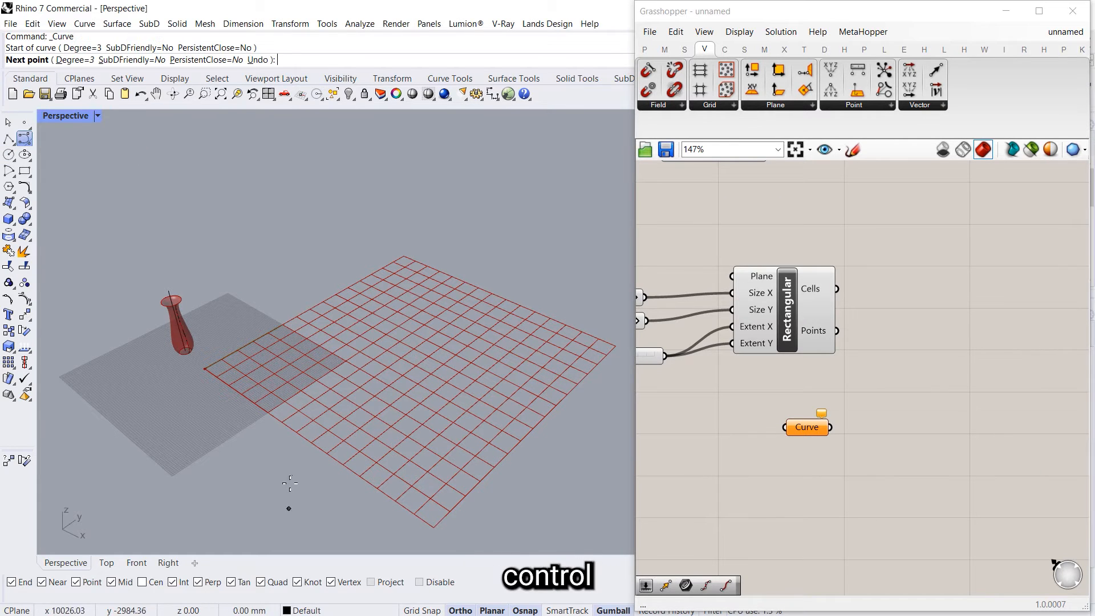
click(304, 322)
click(349, 298)
click(452, 416)
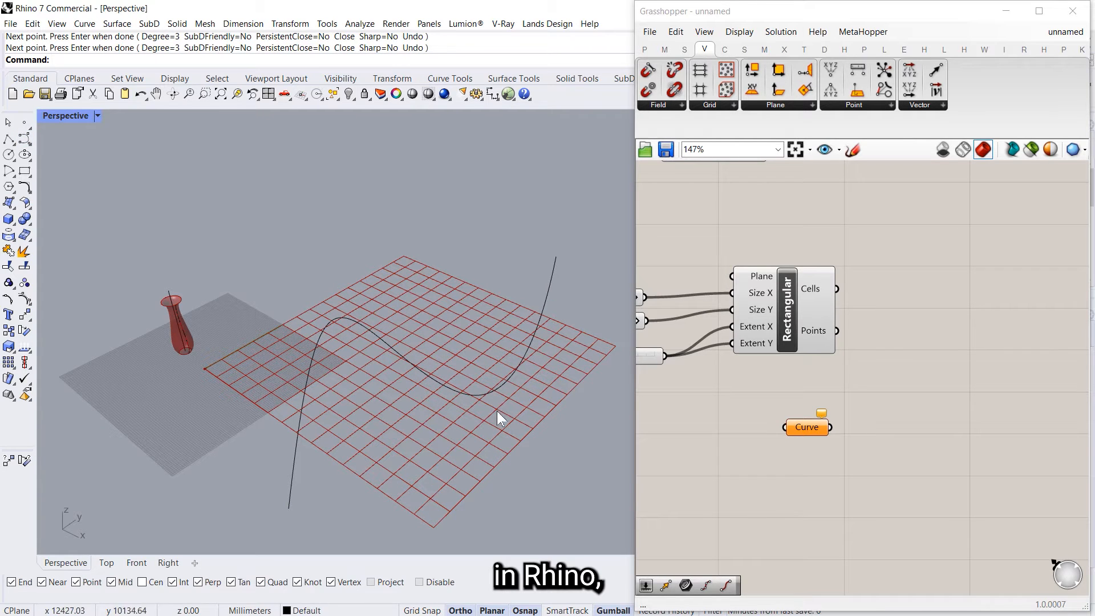
- Reference the wavy attractor curve in the Curve parameter below the Rectangular grid component
right_click(809, 427)
click(838, 510)
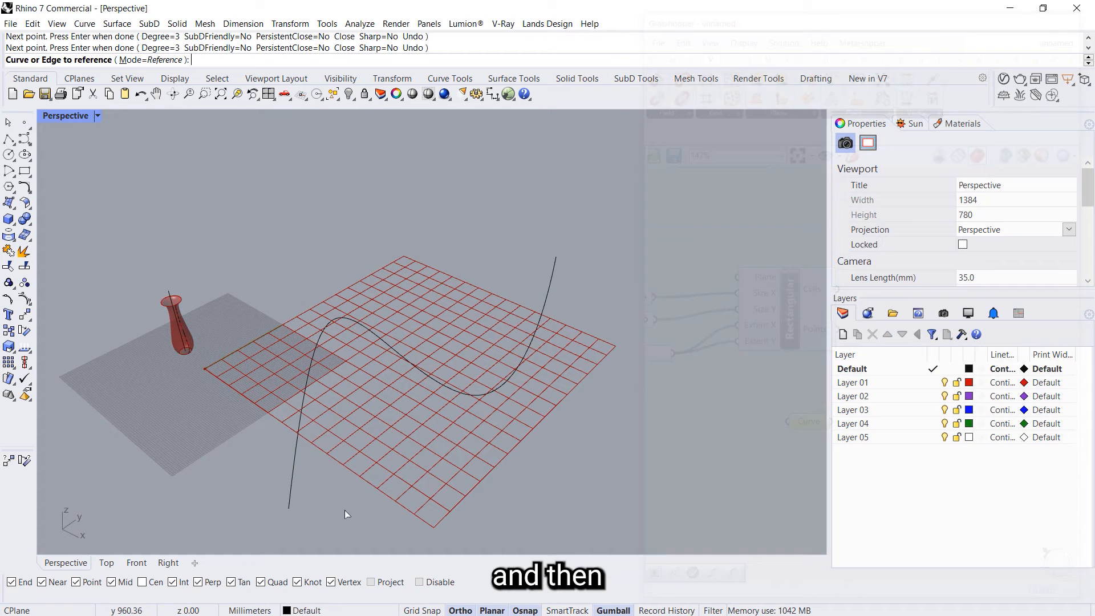
click(291, 482)
- Add an Area component and connect the Rectangular grid's Cells output to its Geometry input
right_drag(873, 391, 788, 413)
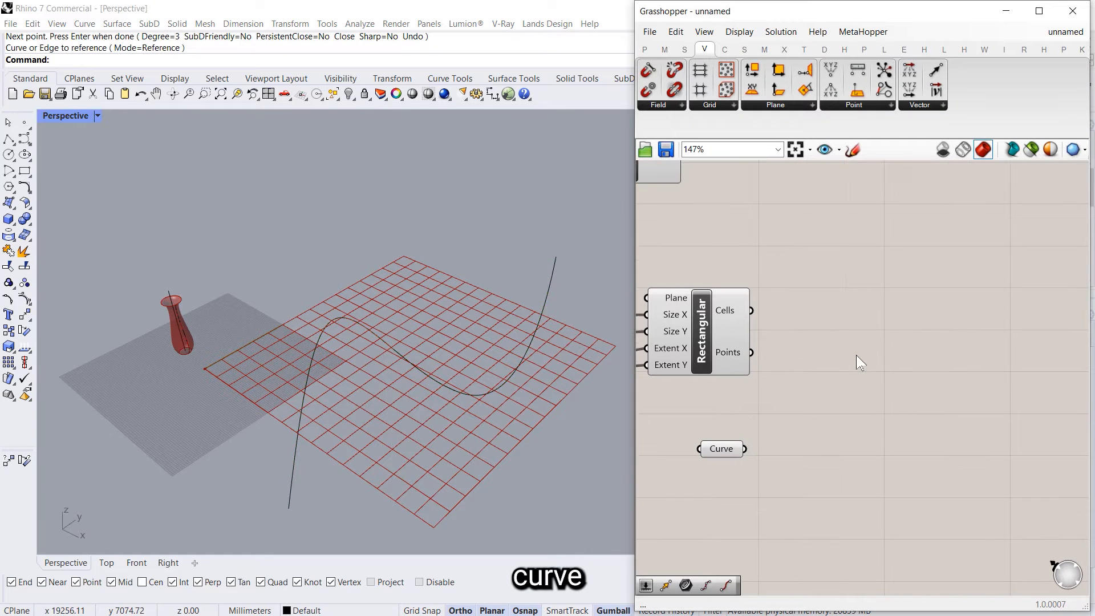
double_click(857, 355)
text(area)
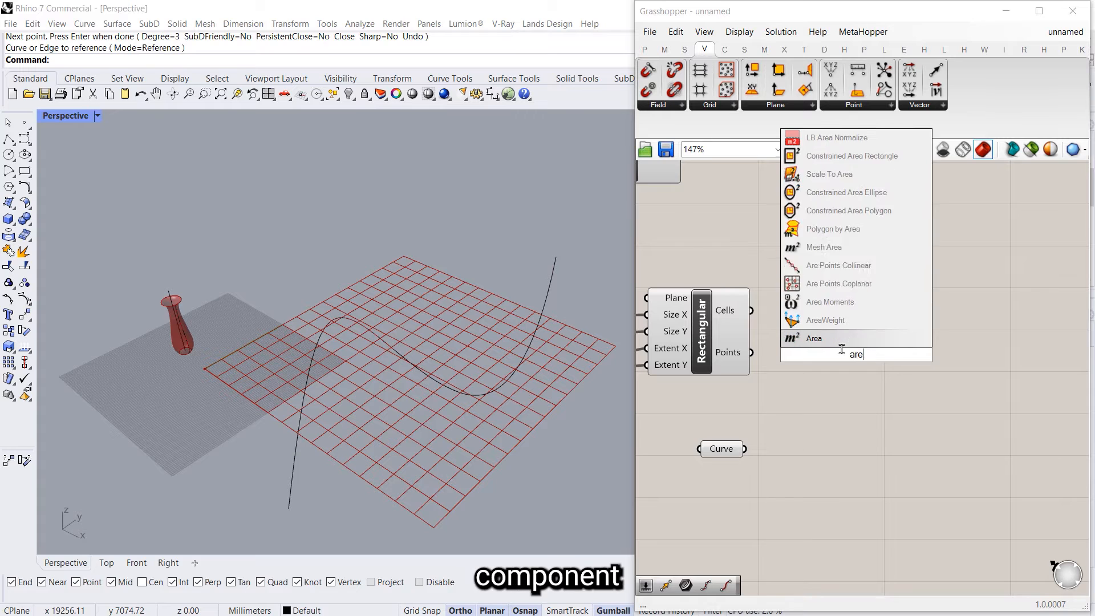
key(Return)
drag(875, 319, 829, 316)
click(897, 367)
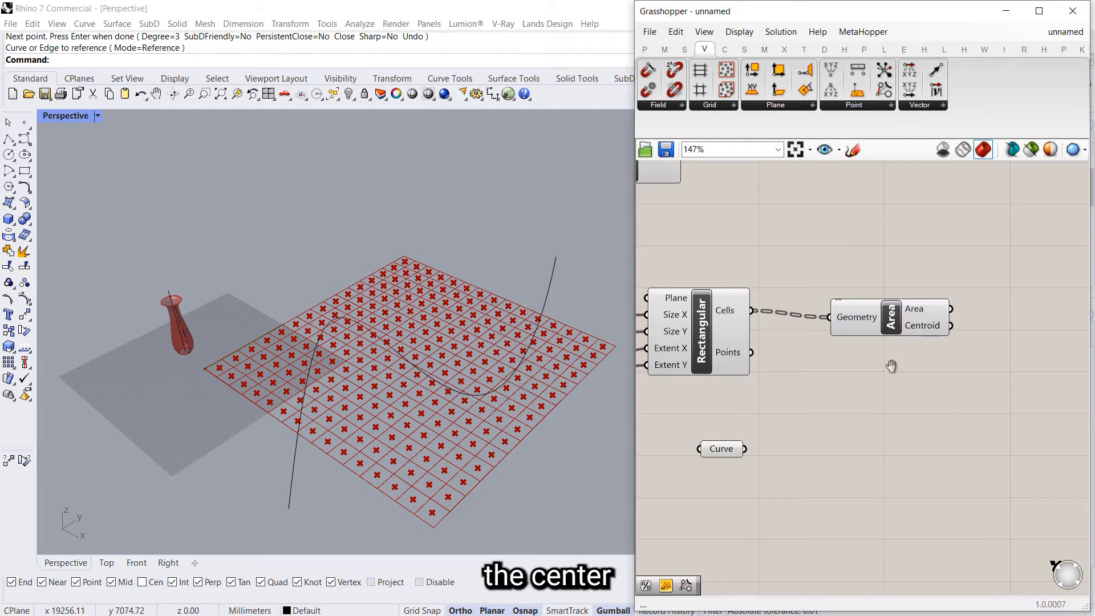
- Add a Pull Point component beside the Area component on the canvas
right_drag(892, 367, 867, 340)
click(848, 308)
click(987, 396)
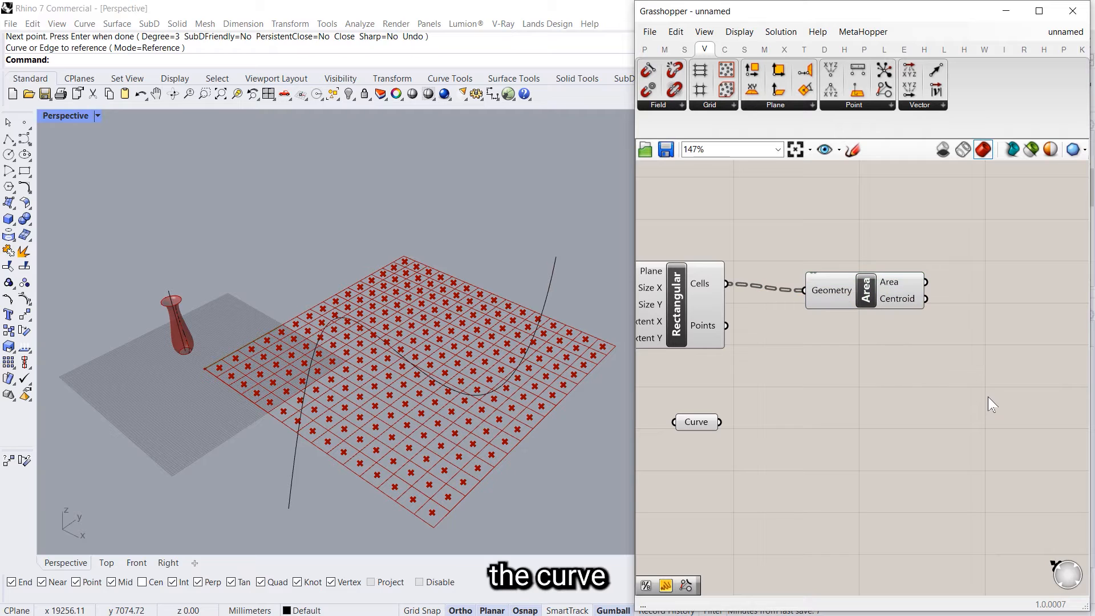
double_click(984, 362)
text(pull)
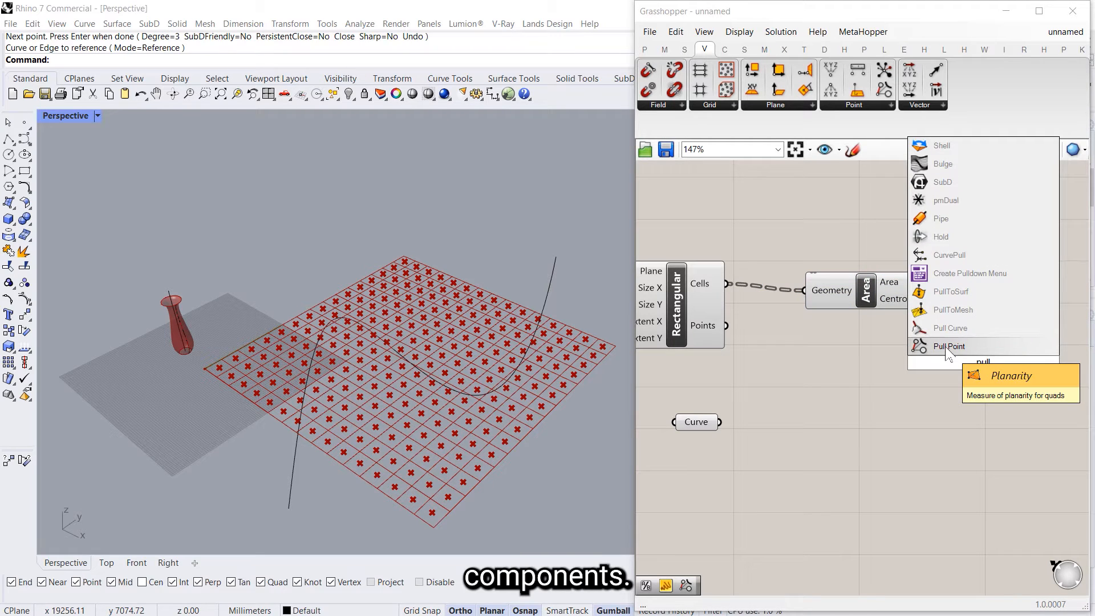
click(946, 347)
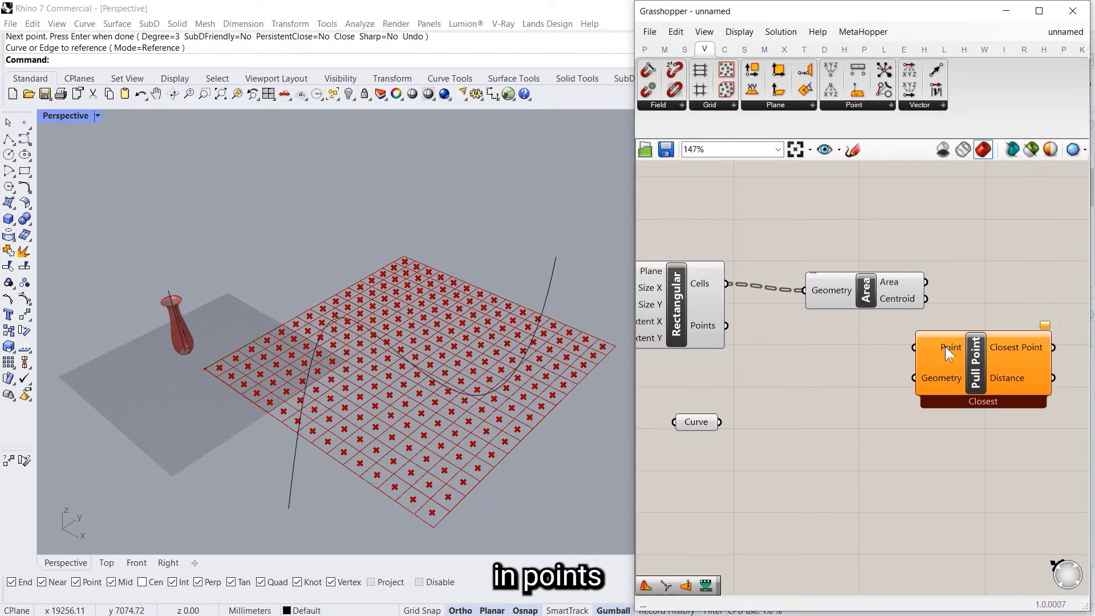
- Move Pull Point farther from Area, and connect Area's Centroid to its Point input and the attractor Curve to Geometry
drag(939, 356, 989, 359)
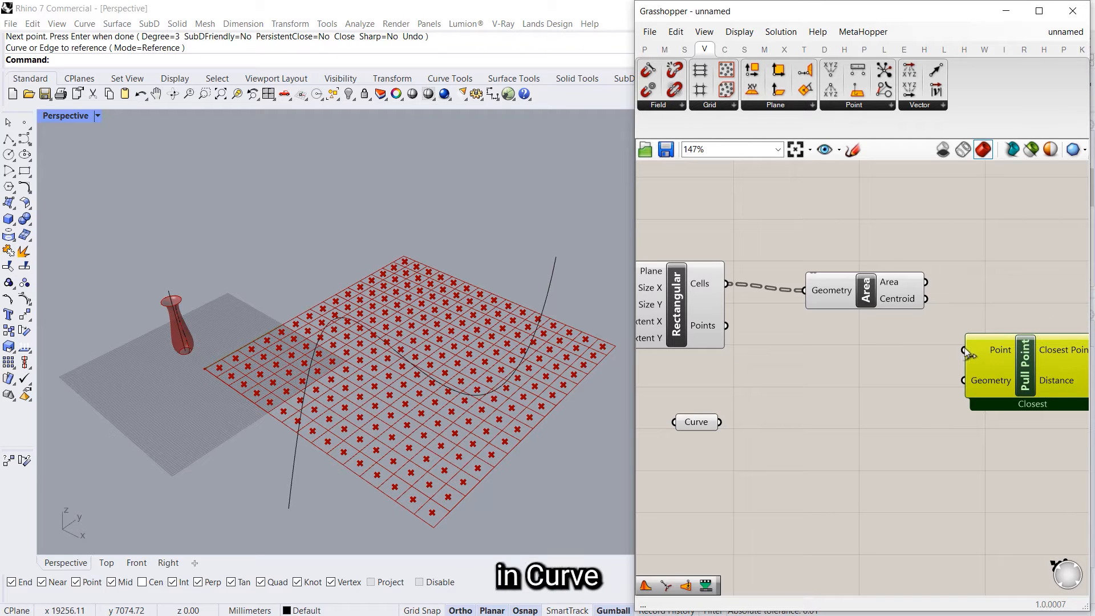
drag(934, 313, 929, 304)
drag(962, 380, 723, 426)
- Add an Extrude component beyond Pull Point on the canvas, leaving space between them
right_drag(941, 455, 751, 454)
scroll(843, 421, down, 3)
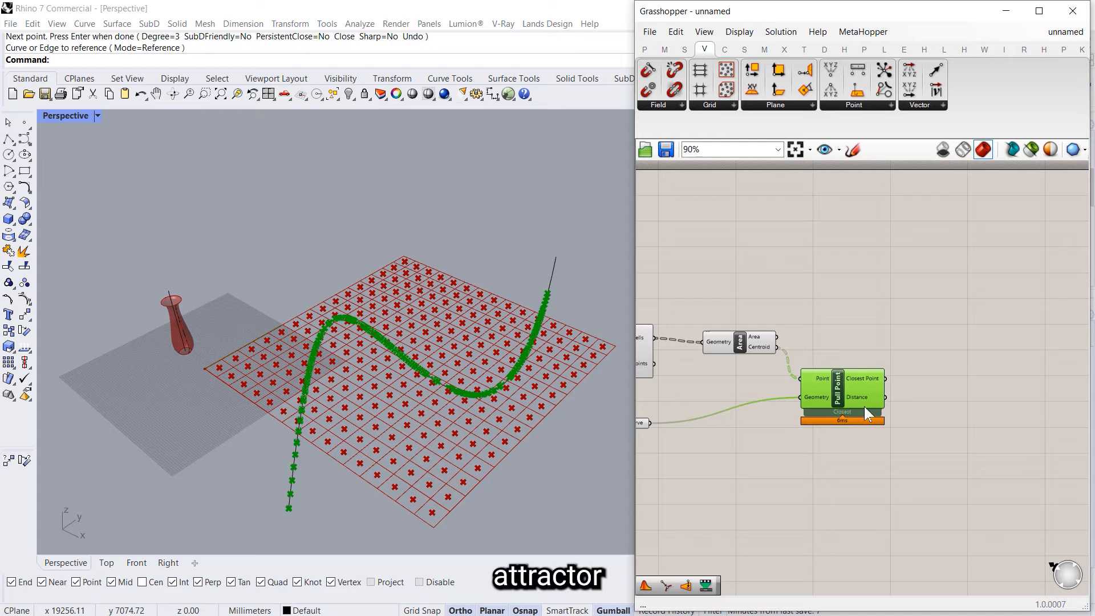
double_click(961, 340)
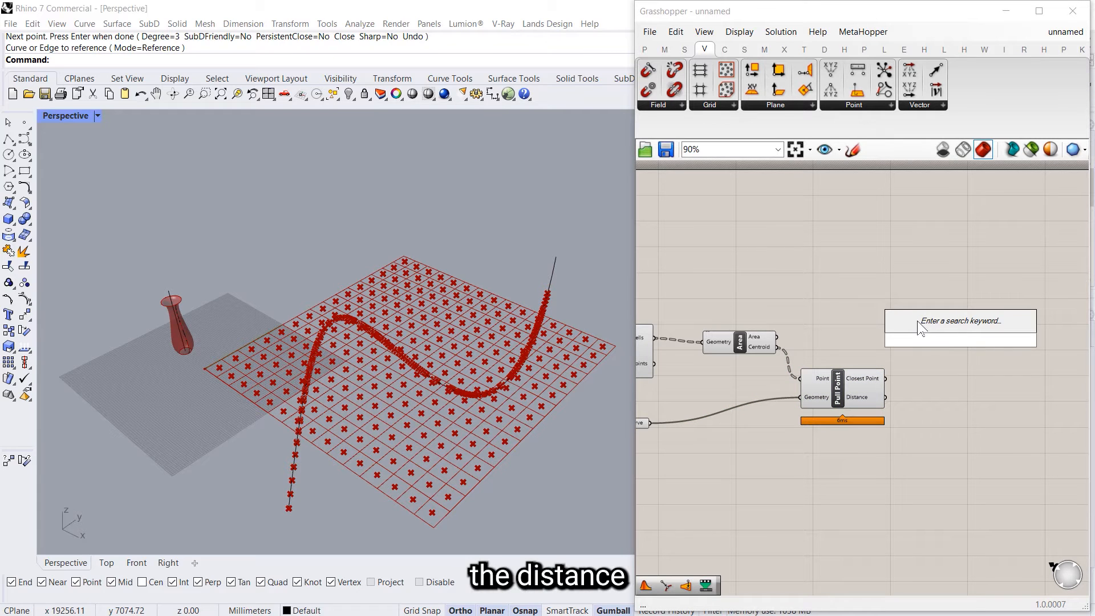
text(p)
text(extr)
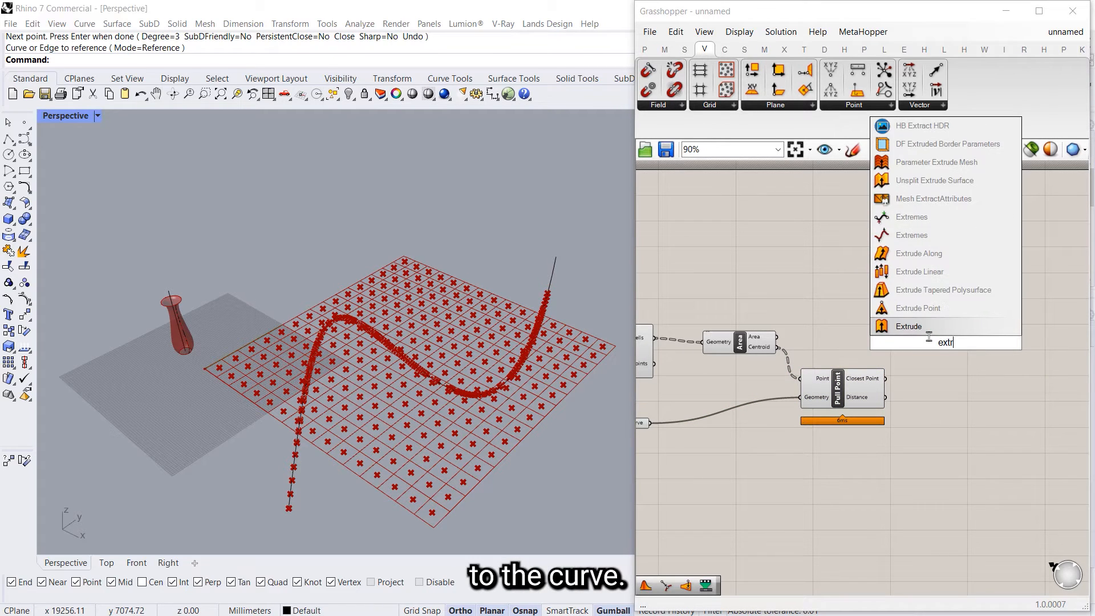
key(Return)
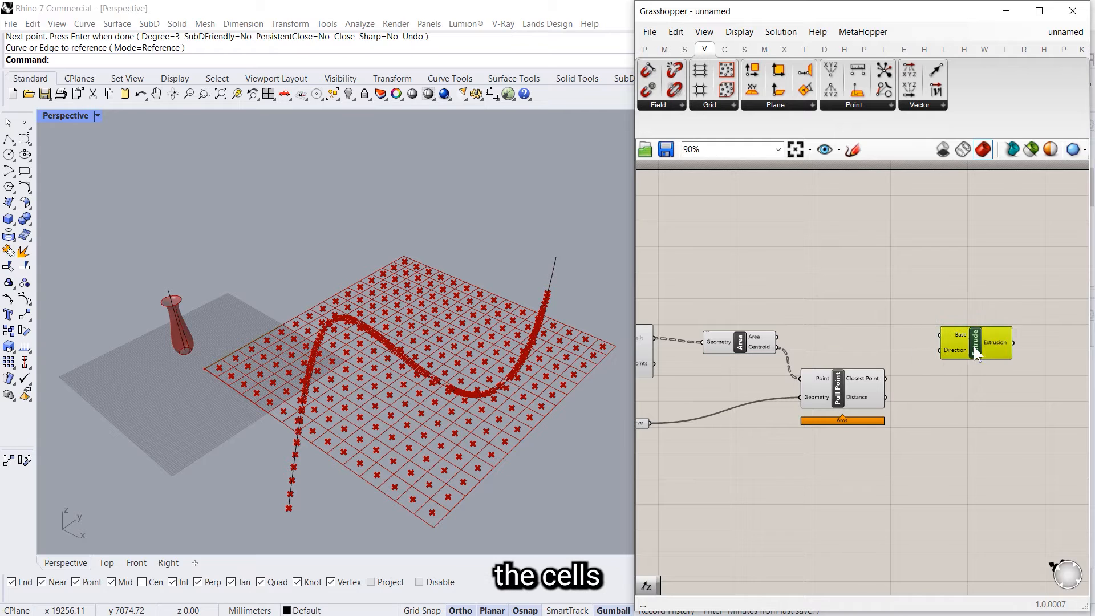
drag(974, 347, 998, 347)
- Connect the Rectangular grid's Cells output to Extrude's Base input, and shift Extrude slightly farther from Pull Point
click(889, 355)
right_drag(881, 337, 920, 351)
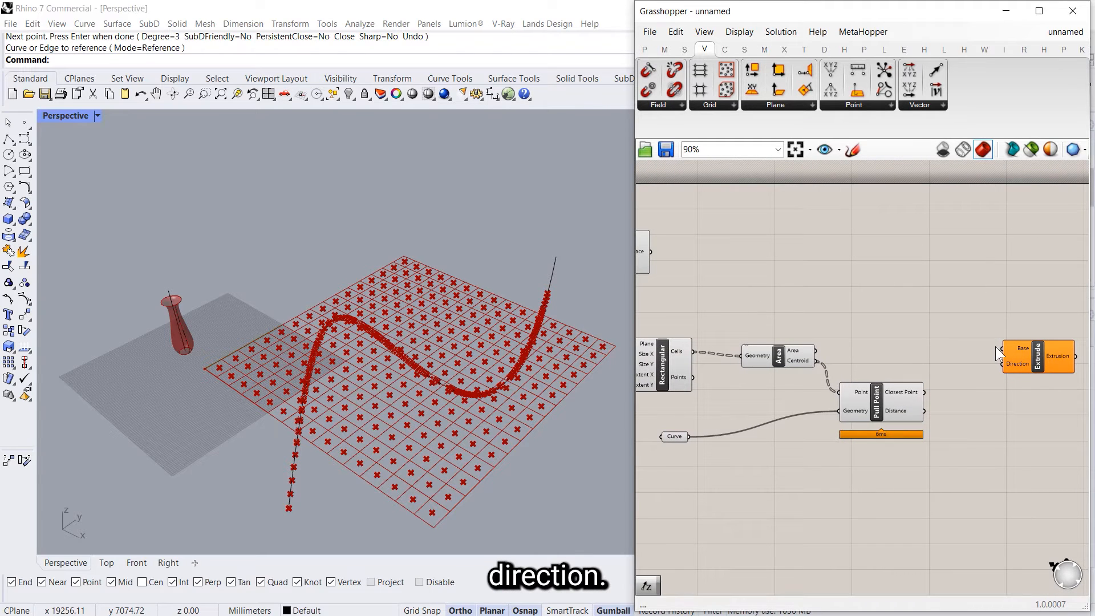
drag(999, 354, 693, 350)
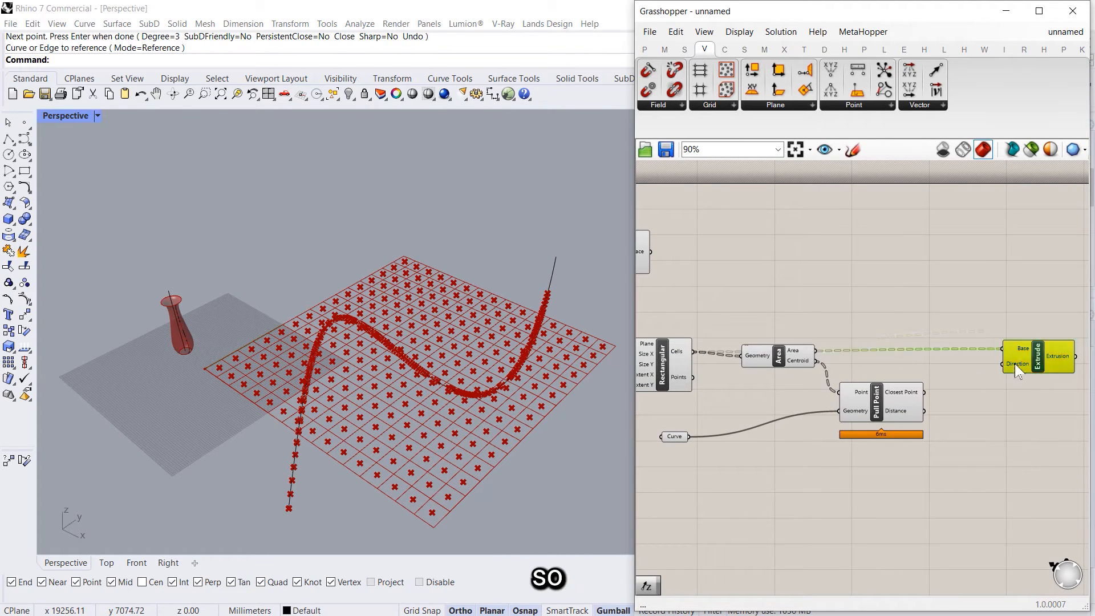
drag(1015, 364, 1030, 344)
click(957, 409)
double_click(957, 409)
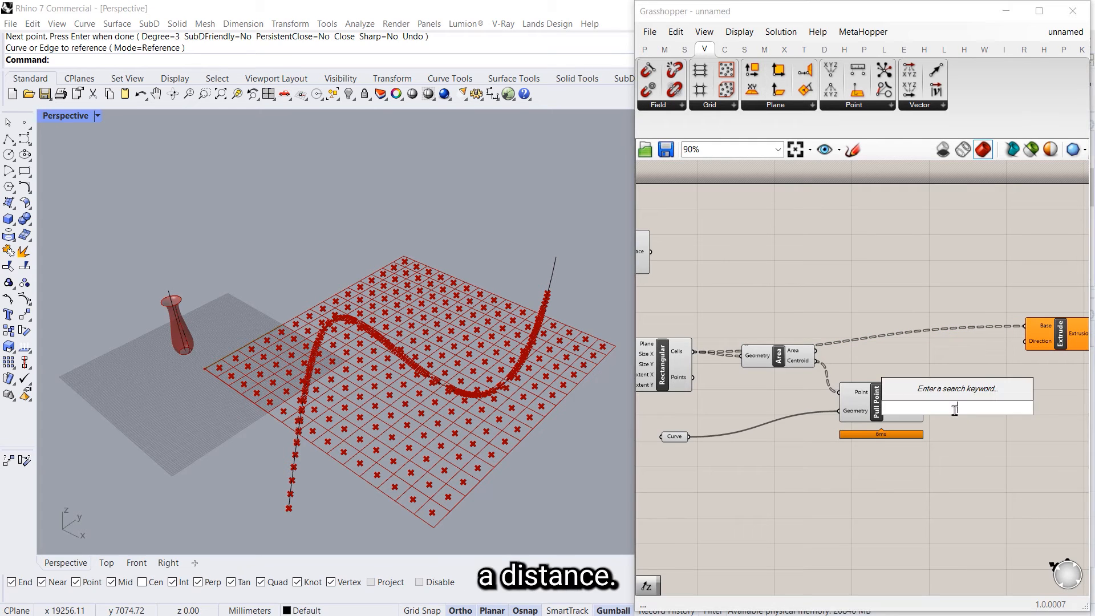
key(Escape)
drag(927, 411, 1025, 343)
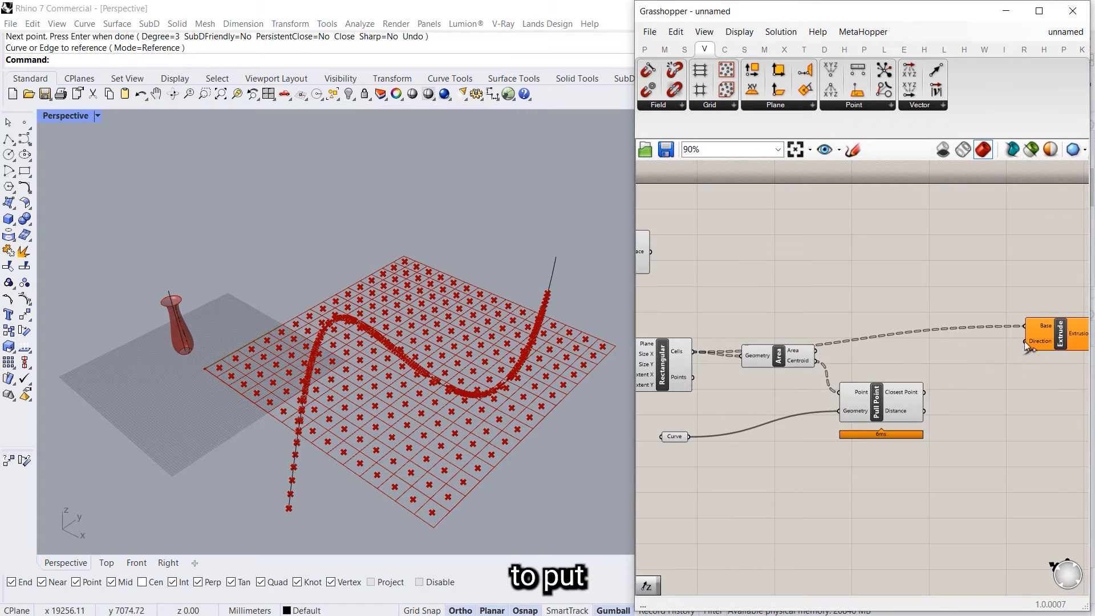
- Add a Unit Z component, connecting Pull Point's Distance to its Factor and its Unit vector to Extrude's Direction
double_click(977, 402)
text(unit z)
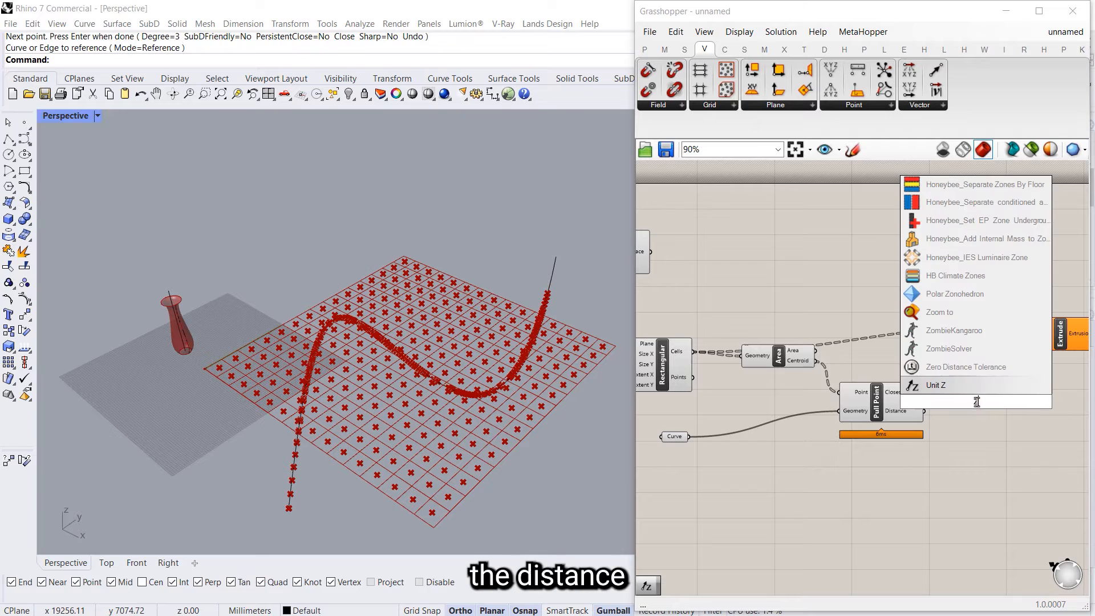
key(Return)
drag(998, 358, 1025, 342)
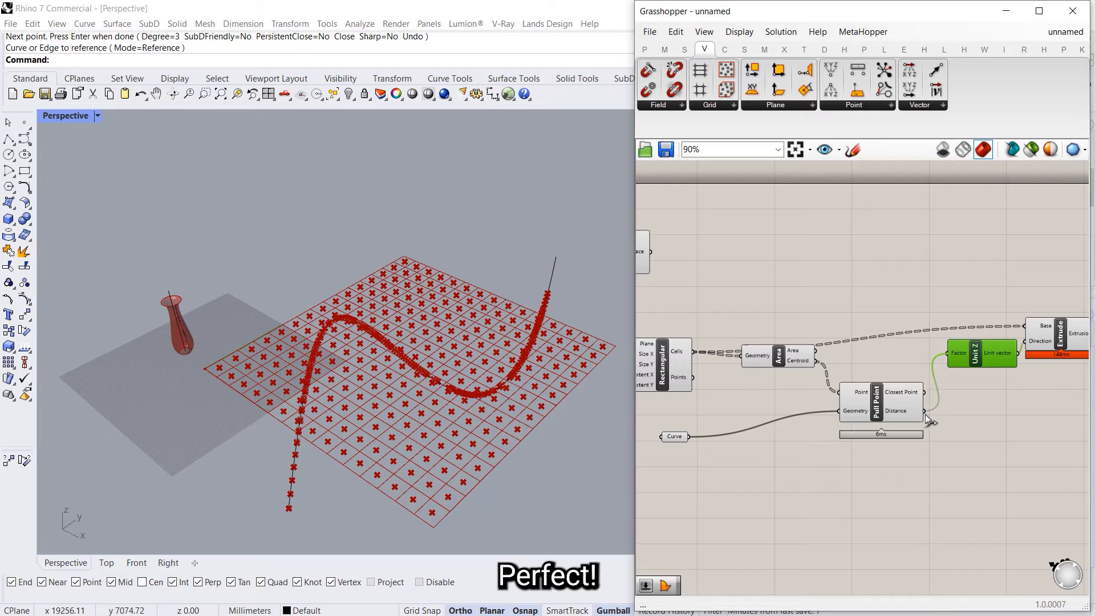
- Examine the heights of the extruded grid cells around the attractor curve from different angles
right_drag(1045, 396, 987, 405)
right_drag(604, 406, 633, 479)
right_drag(365, 365, 628, 434)
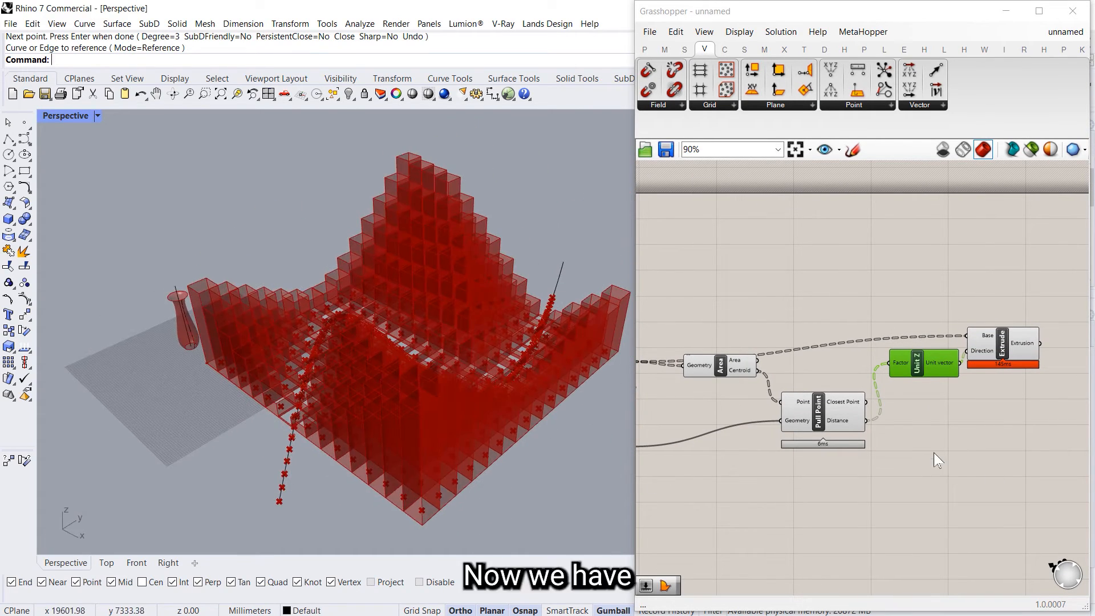
click(933, 453)
right_drag(933, 453, 824, 471)
drag(892, 362, 896, 371)
click(967, 447)
right_drag(485, 434, 571, 402)
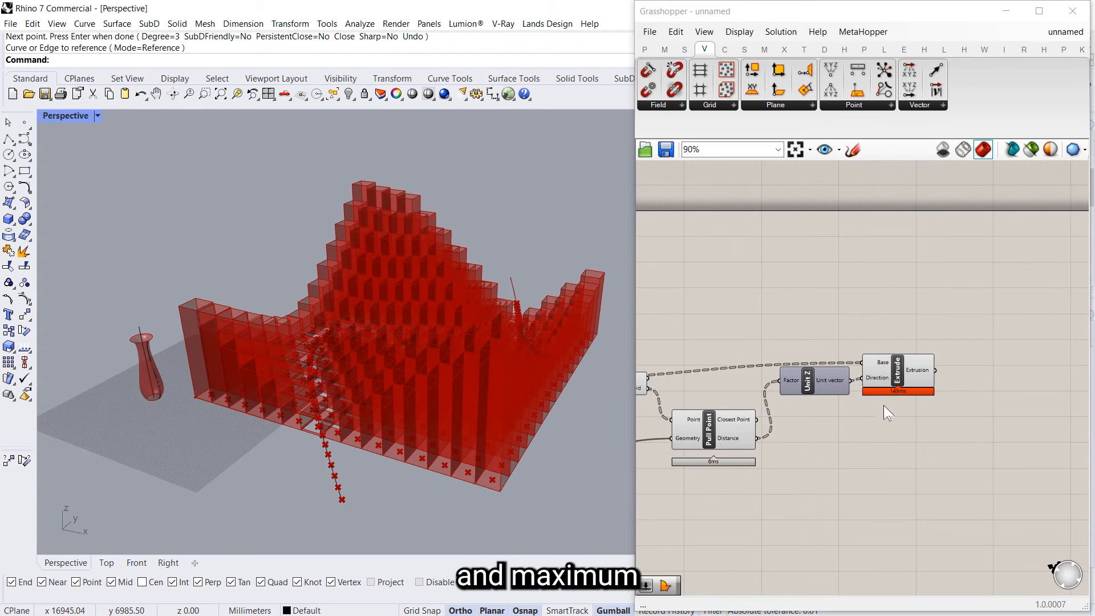
- Move Unit Z and Extrude farther from Pull Point, and add Remap Numbers with Pull Point's Distance connected to its Value input
drag(913, 426, 806, 305)
drag(826, 378, 1029, 368)
double_click(906, 445)
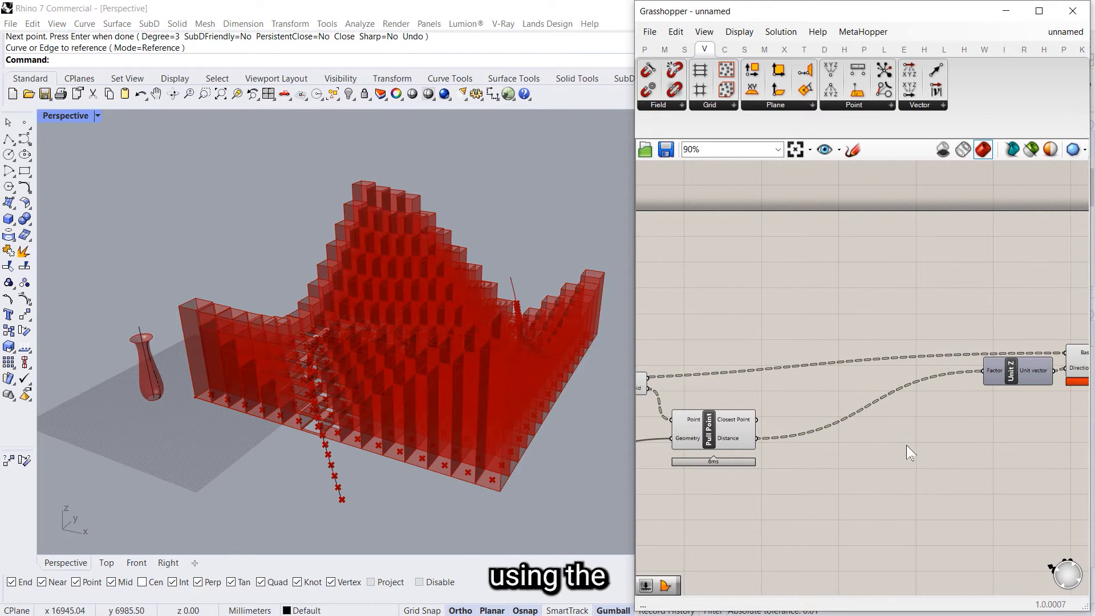
text(remap)
key(Return)
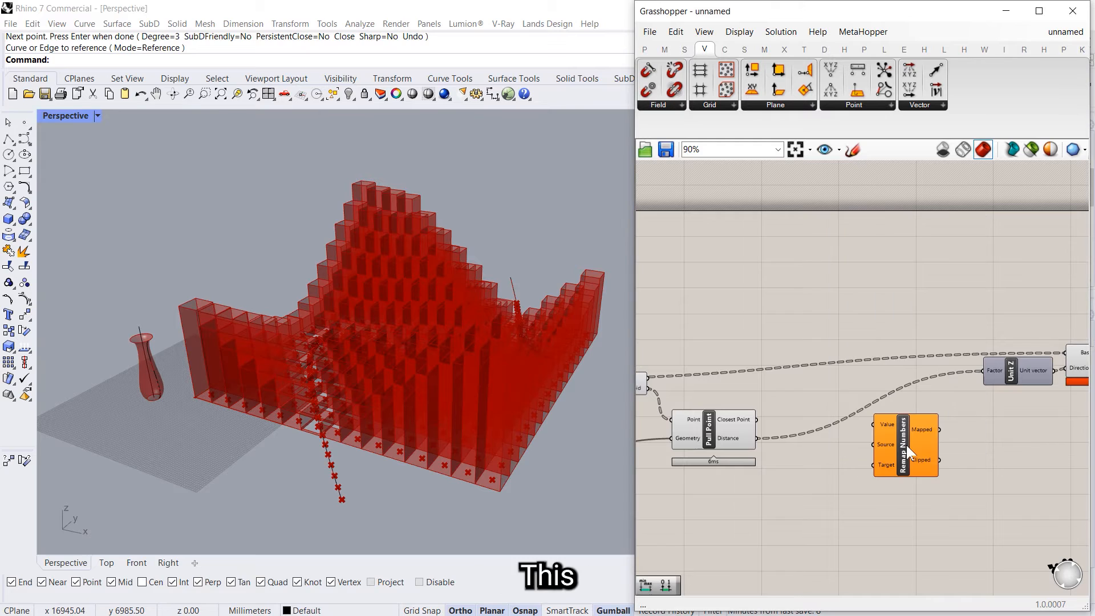
drag(874, 425, 765, 450)
- Add a Bounds component below the Distance wire and connect Pull Point's Distance output to its Numbers input
double_click(779, 473)
text(b)
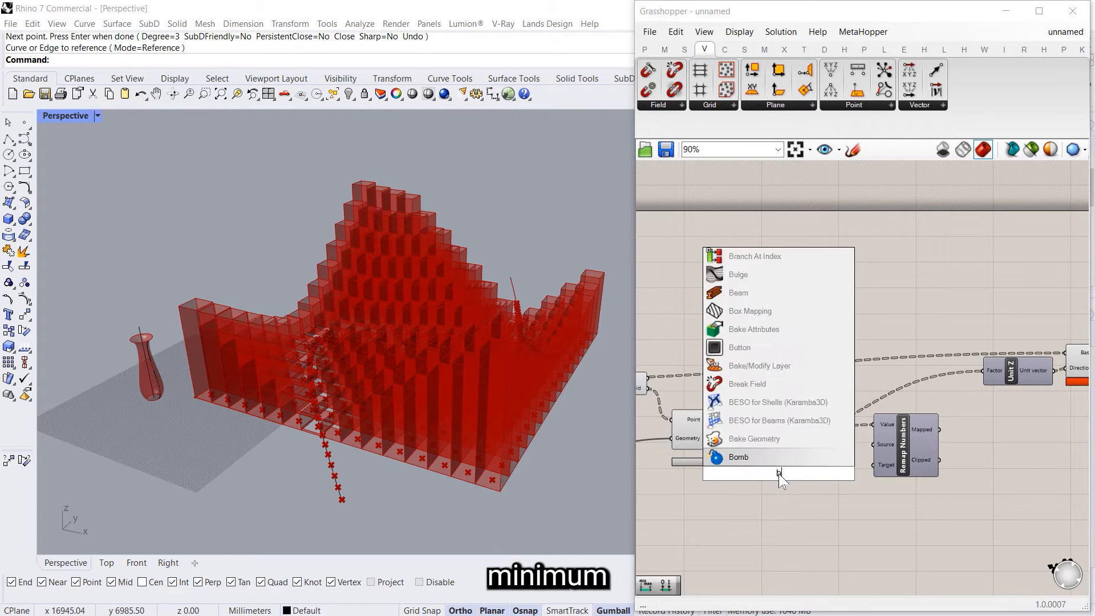
text(ound)
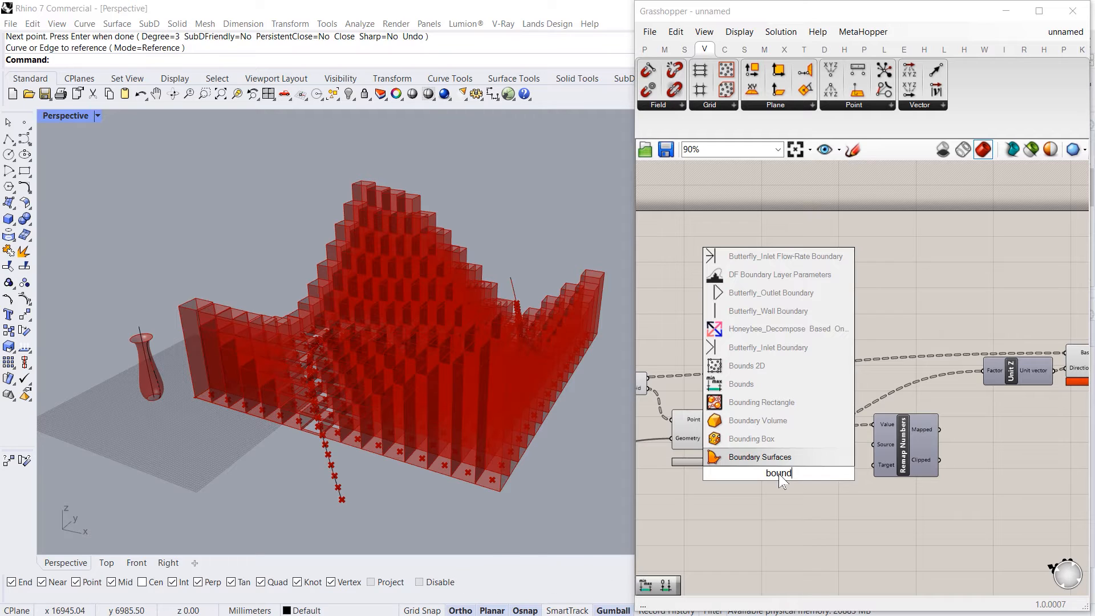
key(Up)
key(Up)
key(Up)
key(Up)
key(Return)
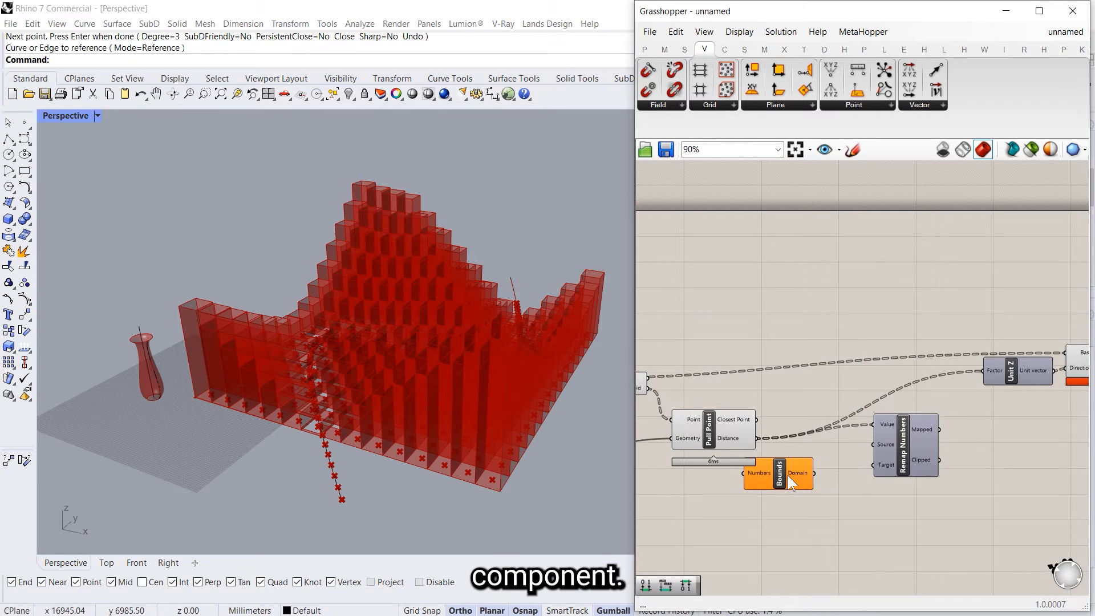
drag(789, 475, 817, 471)
drag(758, 438, 774, 471)
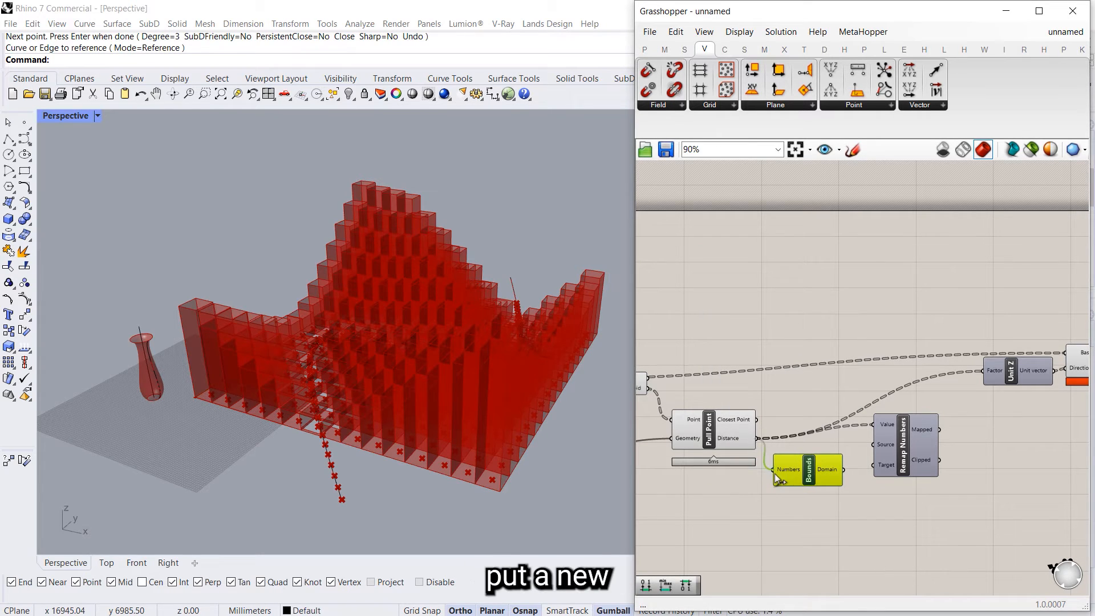
- Flatten the Numbers input of Bounds, and connect its Domain output to the Source input of Remap Numbers
right_click(785, 471)
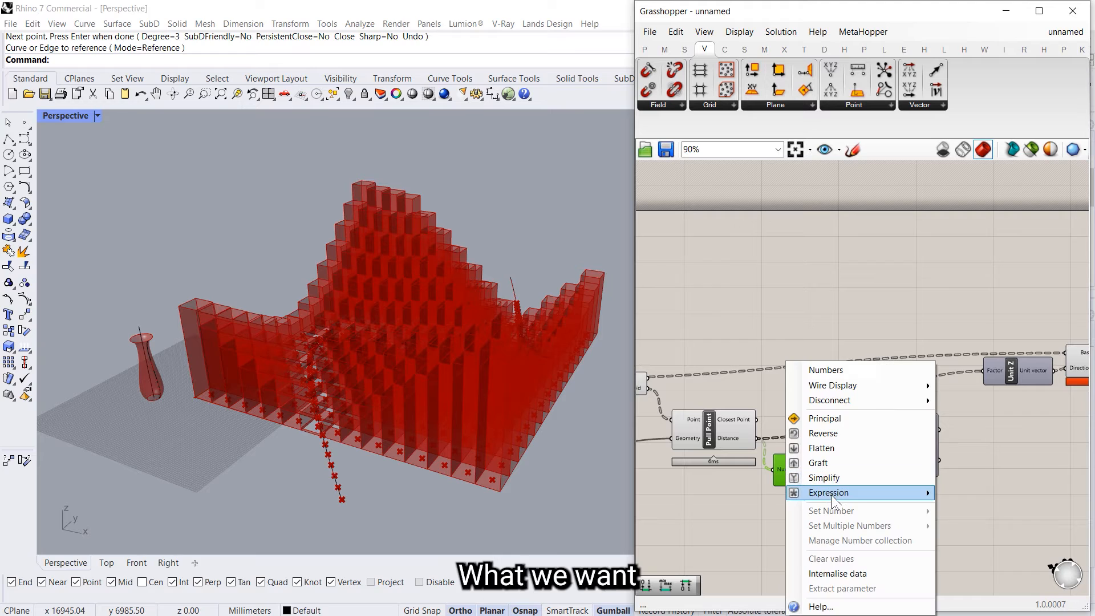
click(828, 448)
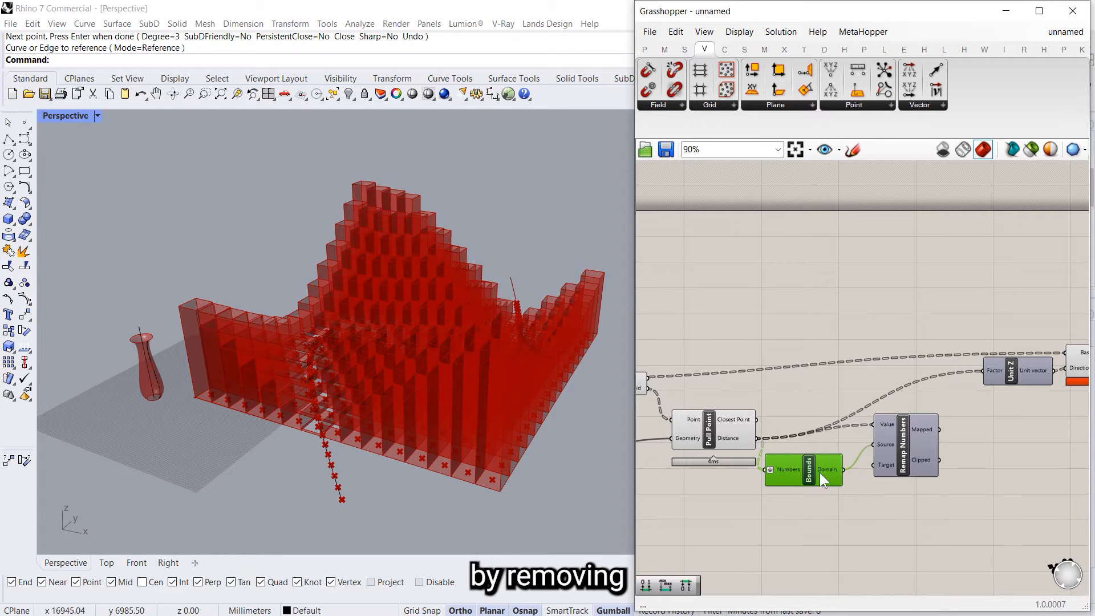
drag(820, 471, 833, 458)
- Add a Construct Domain component below Bounds and connect its Domain output to the Target input of Remap Numbers
double_click(813, 501)
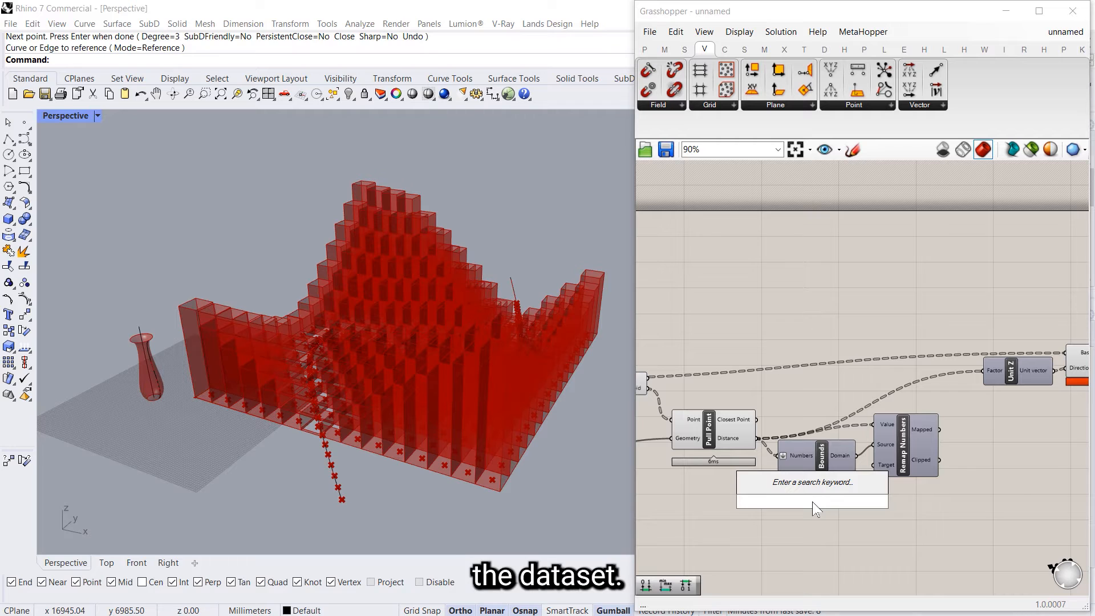
text(construc)
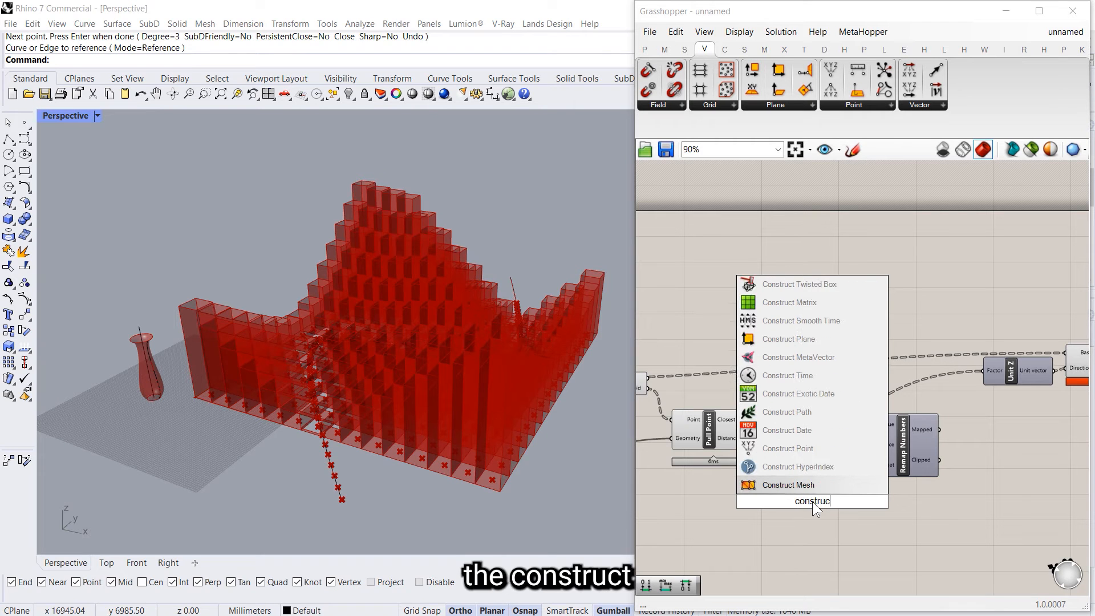
text(t do)
key(Return)
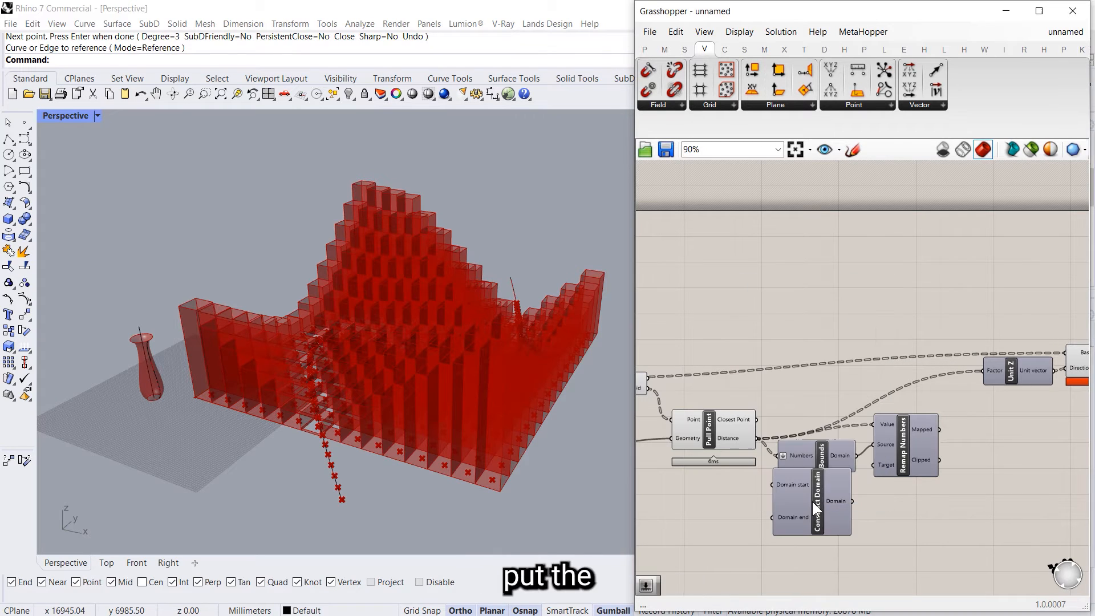
drag(812, 500, 817, 528)
drag(872, 473, 856, 531)
- Add a number slider with value 0 and connect it to the Domain start input of Construct Domain
double_click(669, 523)
text(0)
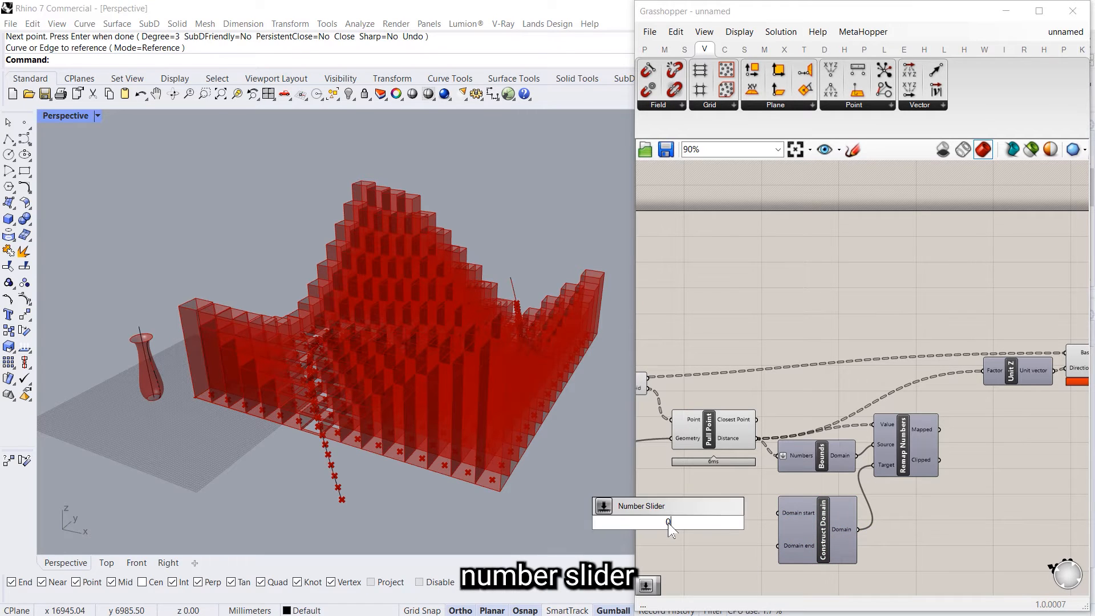
key(Return)
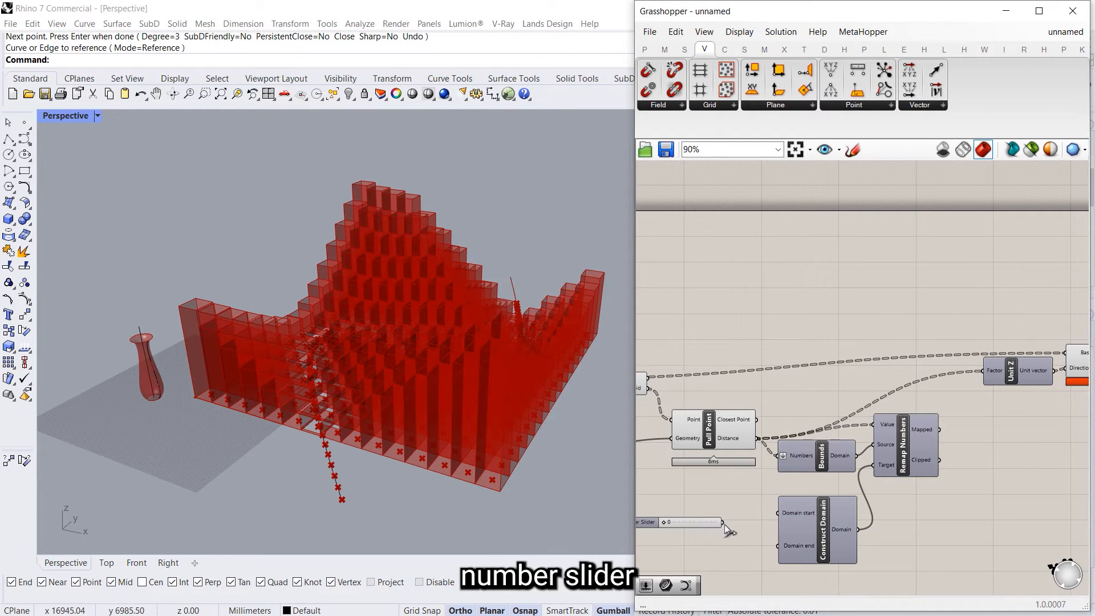
drag(788, 513, 787, 514)
- Add a number slider with value 2000 and connect it to the Domain end input of Construct Domain
right_drag(682, 566, 725, 503)
double_click(712, 510)
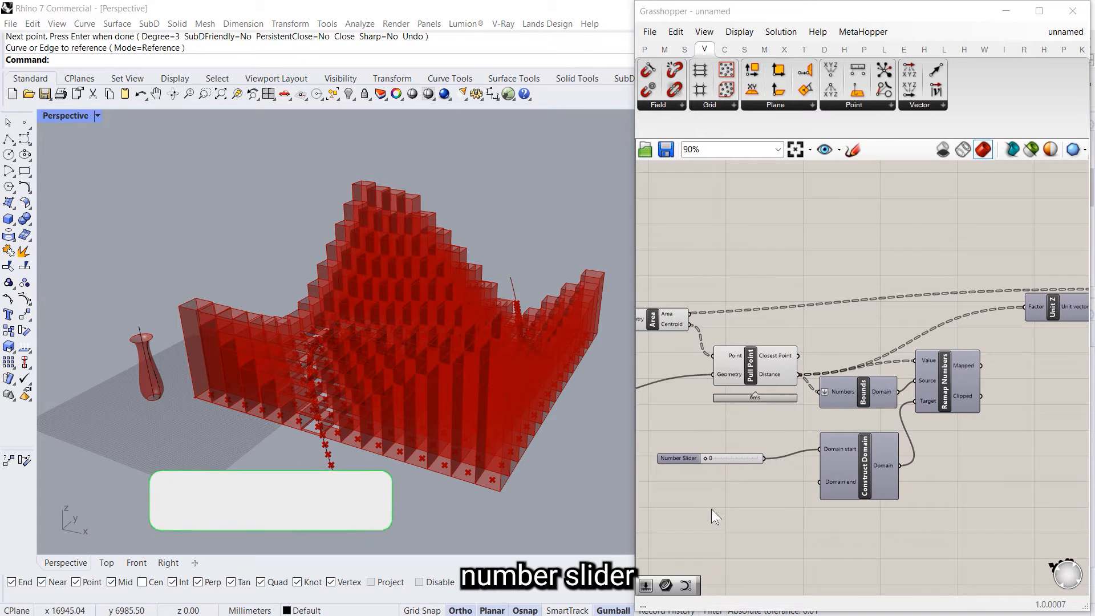
text(2000)
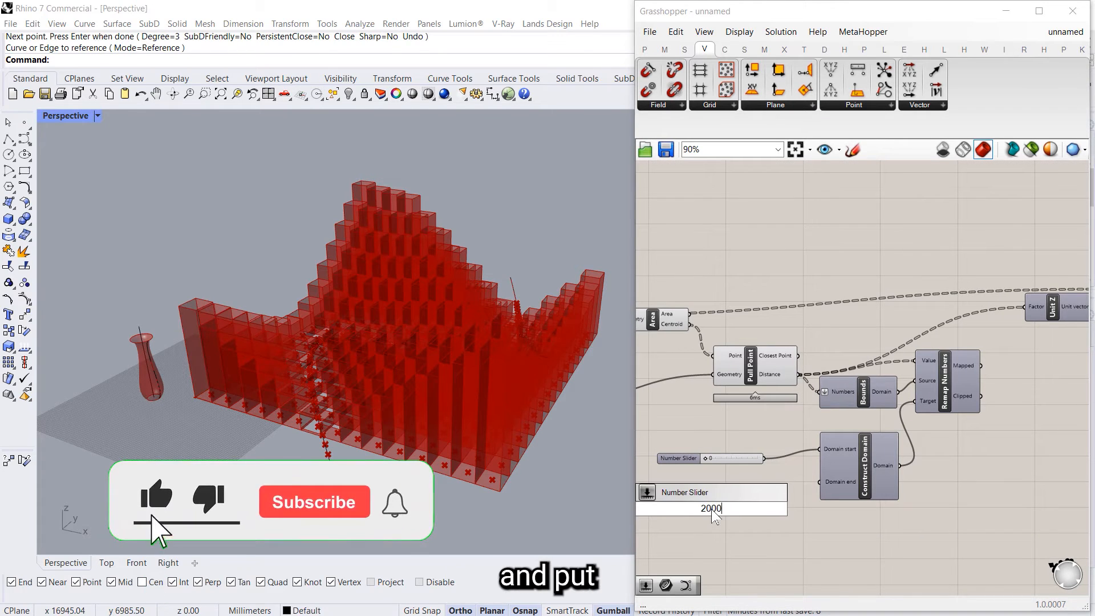
key(Return)
drag(766, 509, 819, 482)
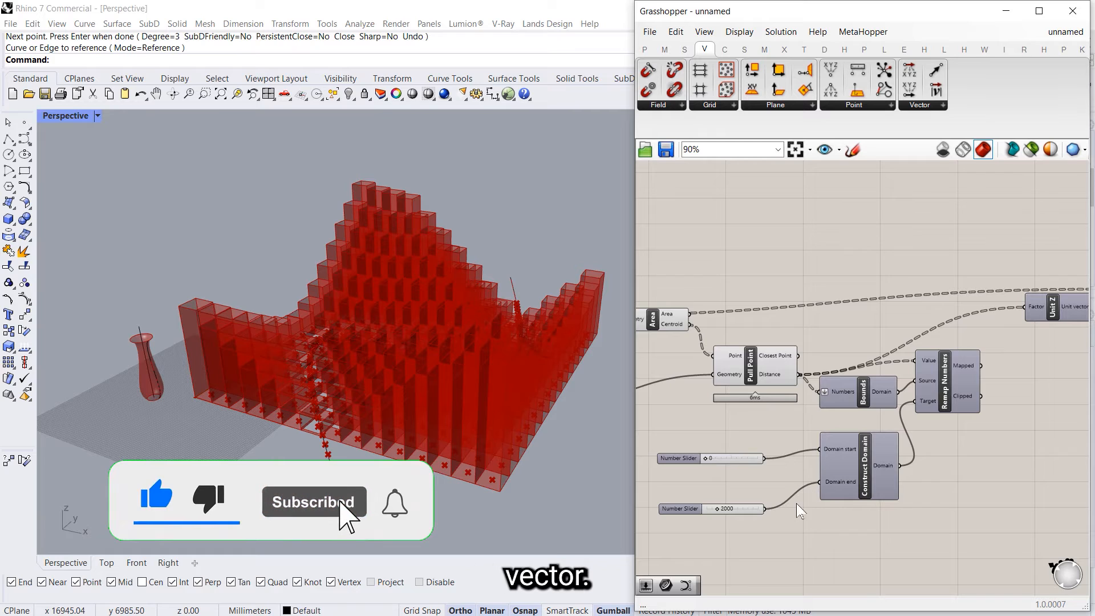
- Replace Unit Z's Factor input with the Mapped output of Remap Numbers
right_drag(981, 452, 872, 455)
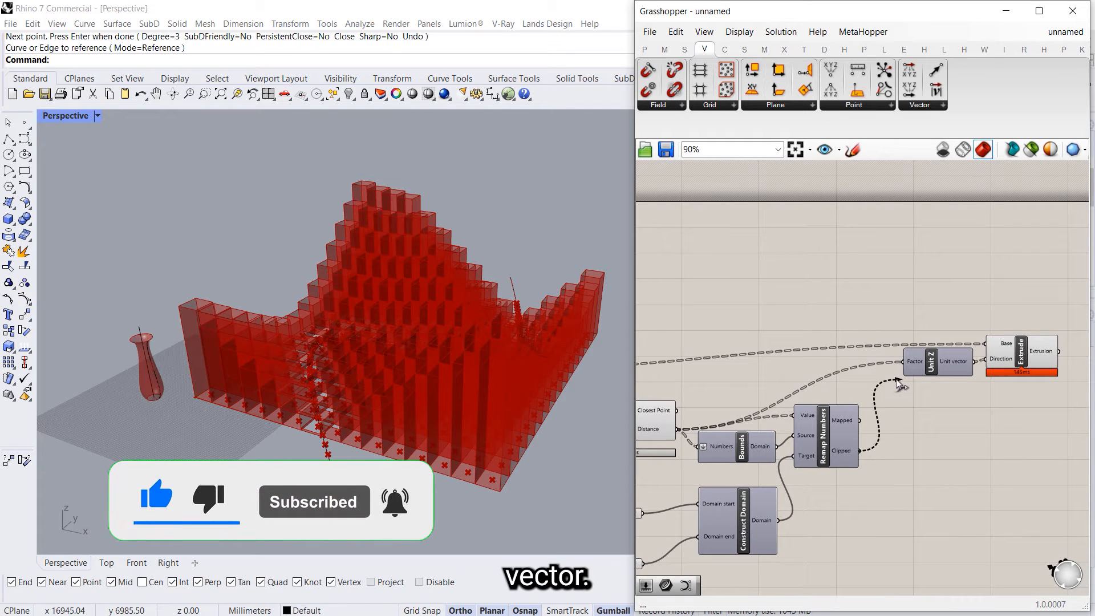
drag(898, 384, 904, 364)
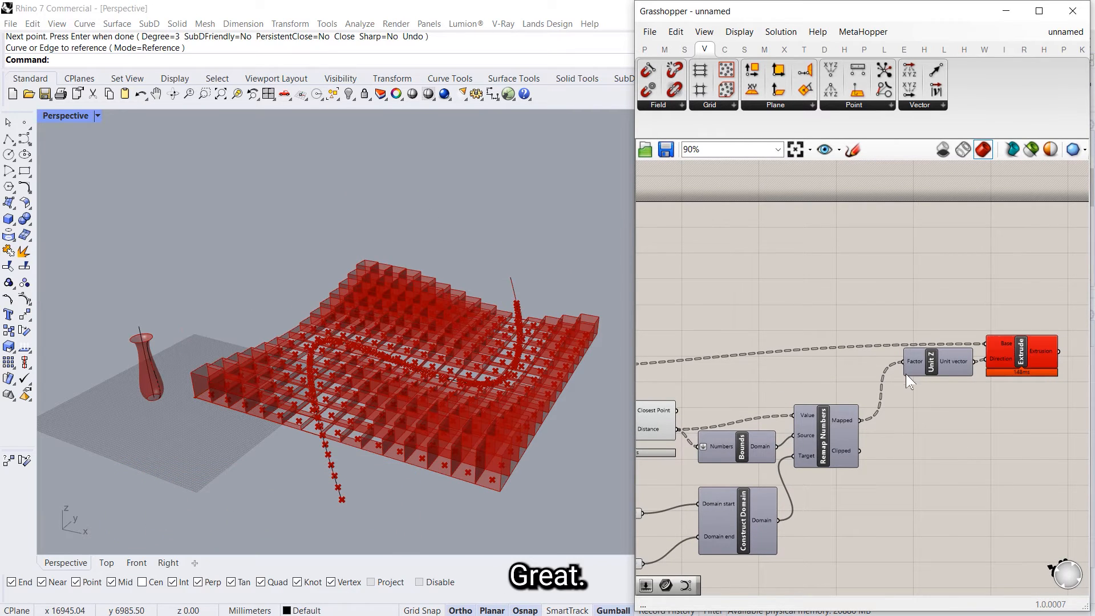
right_drag(542, 469, 516, 491)
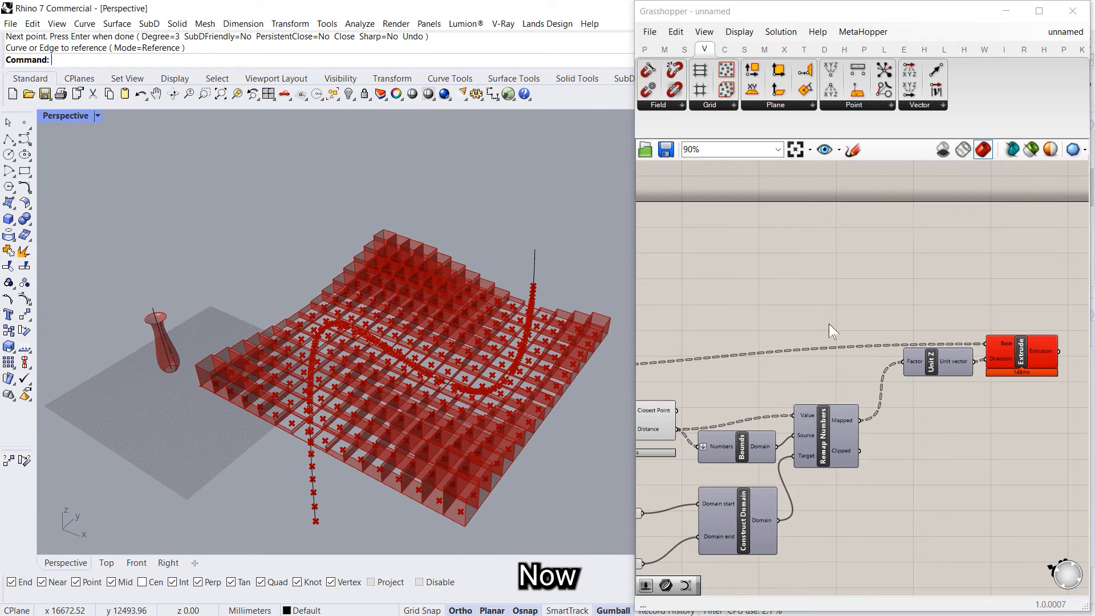
- Add a Boundary Surfaces component above the Cells wire and connect the Rectangular grid's Cells output to its Edges input
click(810, 309)
double_click(811, 310)
text(bound)
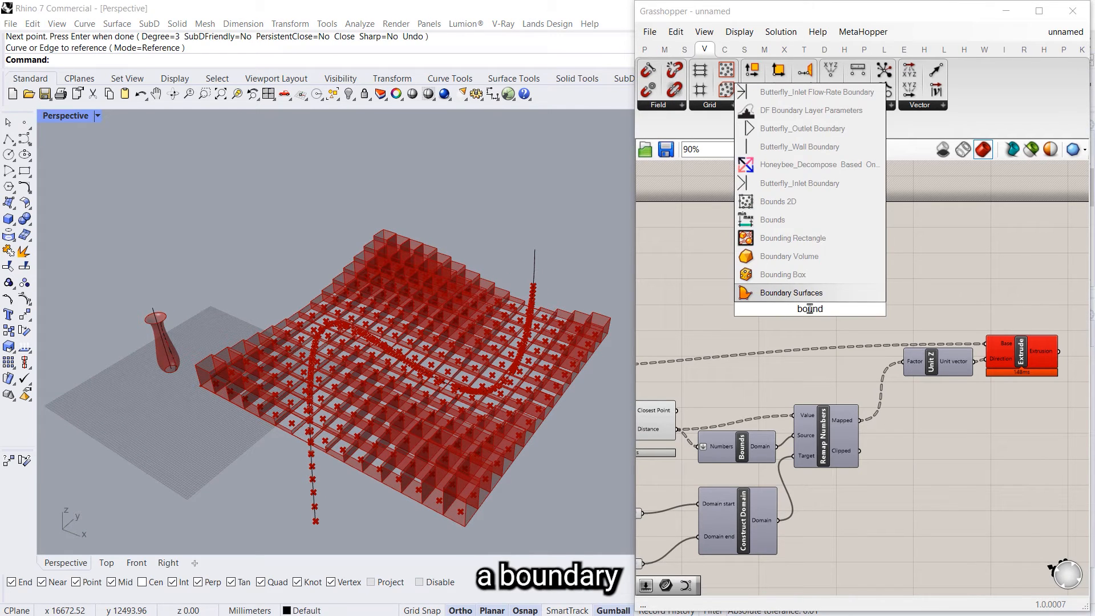
key(Return)
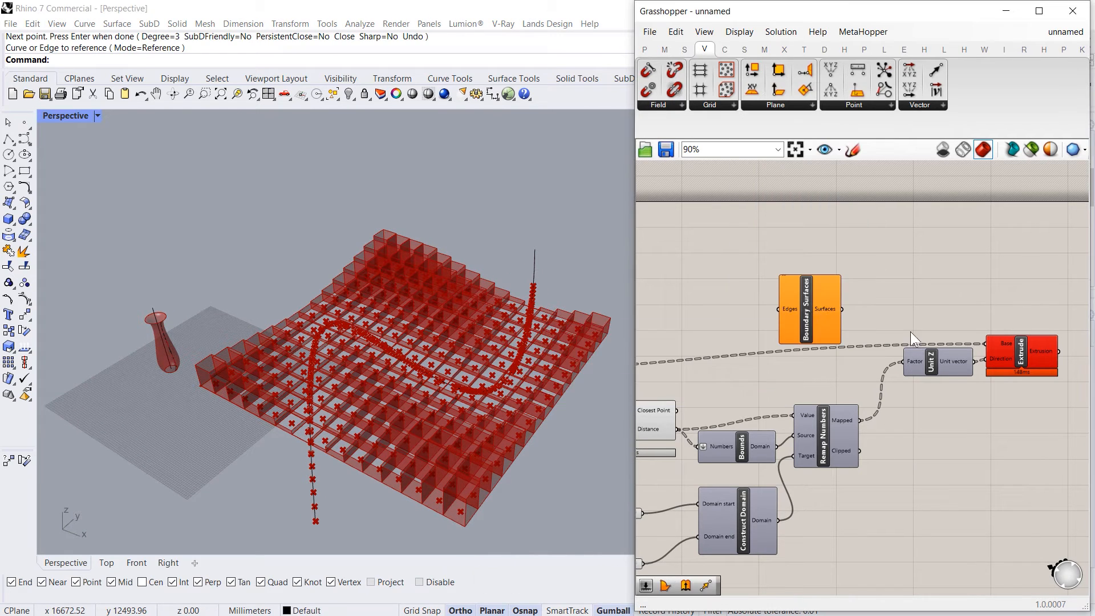
scroll(910, 331, down, 2)
scroll(690, 357, down, 3)
scroll(684, 365, up, 3)
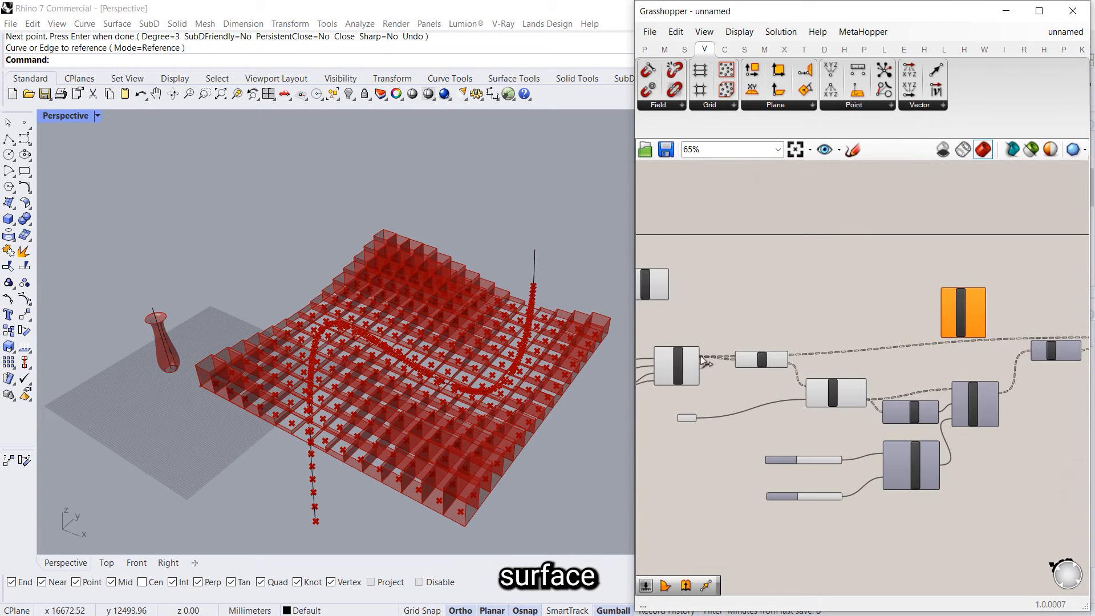
drag(927, 321, 942, 311)
scroll(1003, 317, up, 5)
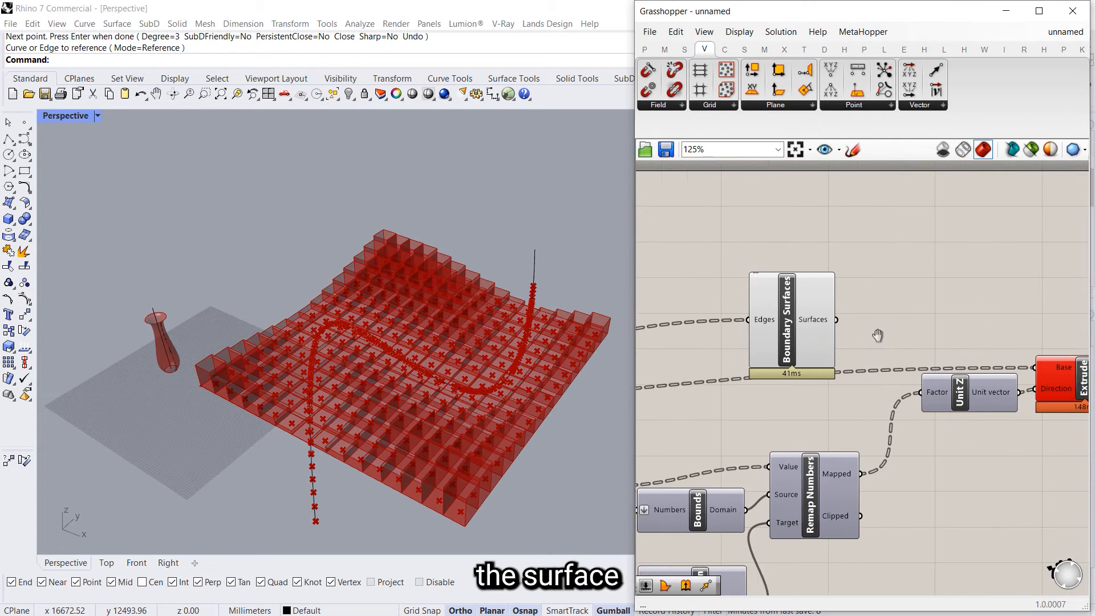
- Replace the Extrude component's Base input with the Surfaces output of Boundary Surfaces
drag(779, 319, 976, 367)
scroll(894, 327, down, 5)
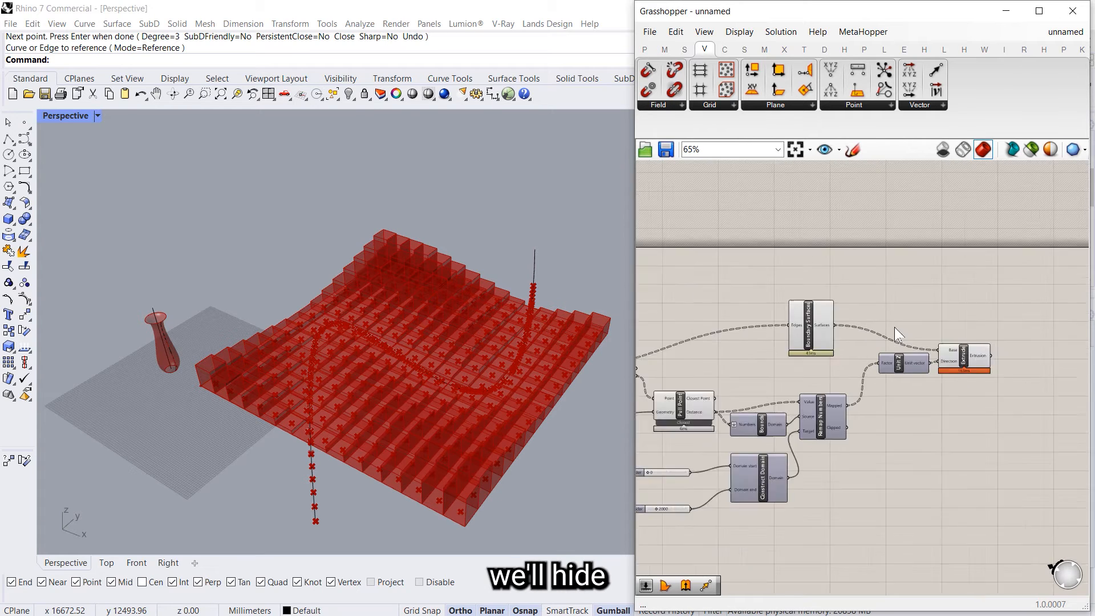
- Turn off the preview of the grid, attractor, remapping and Boundary Surfaces components so that only the Extrude component's preview stays on
drag(881, 499, 648, 276)
scroll(995, 418, down, 3)
drag(907, 520, 683, 357)
middle_click(687, 357)
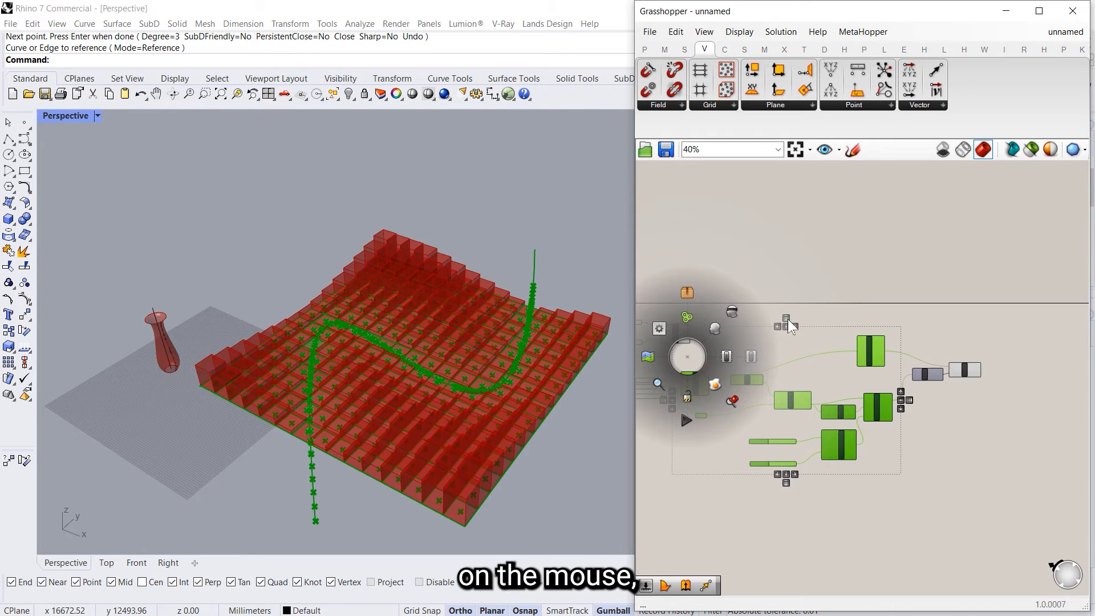
click(734, 312)
right_drag(571, 308, 556, 413)
middle_click(923, 476)
click(972, 368)
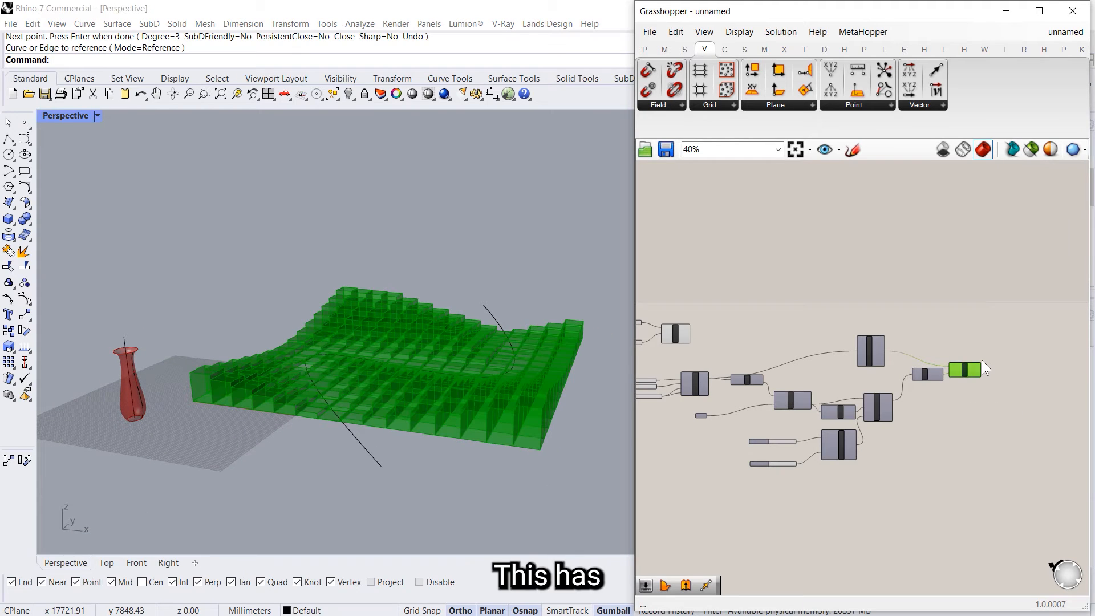
middle_click(983, 364)
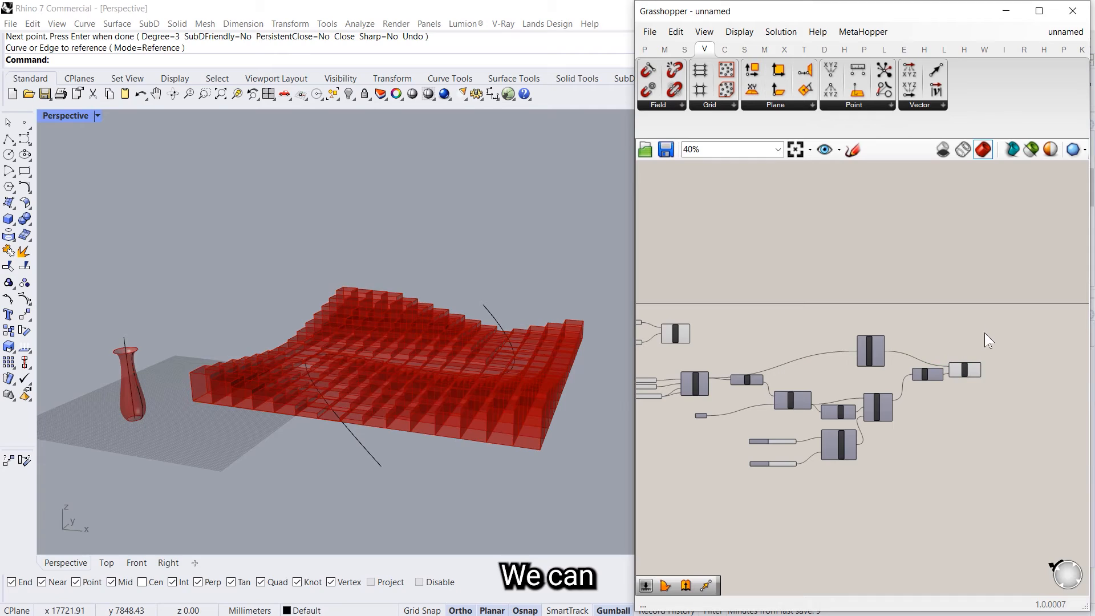
- Bake the Extrude component's geometry to Layer 01 as a group
click(483, 377)
right_click(483, 378)
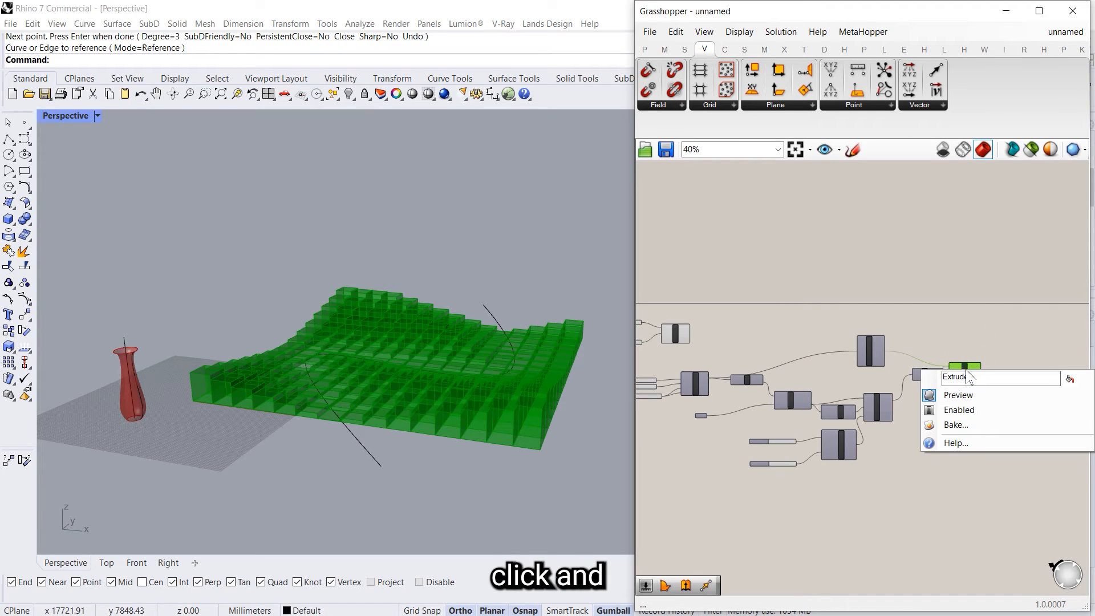
click(978, 425)
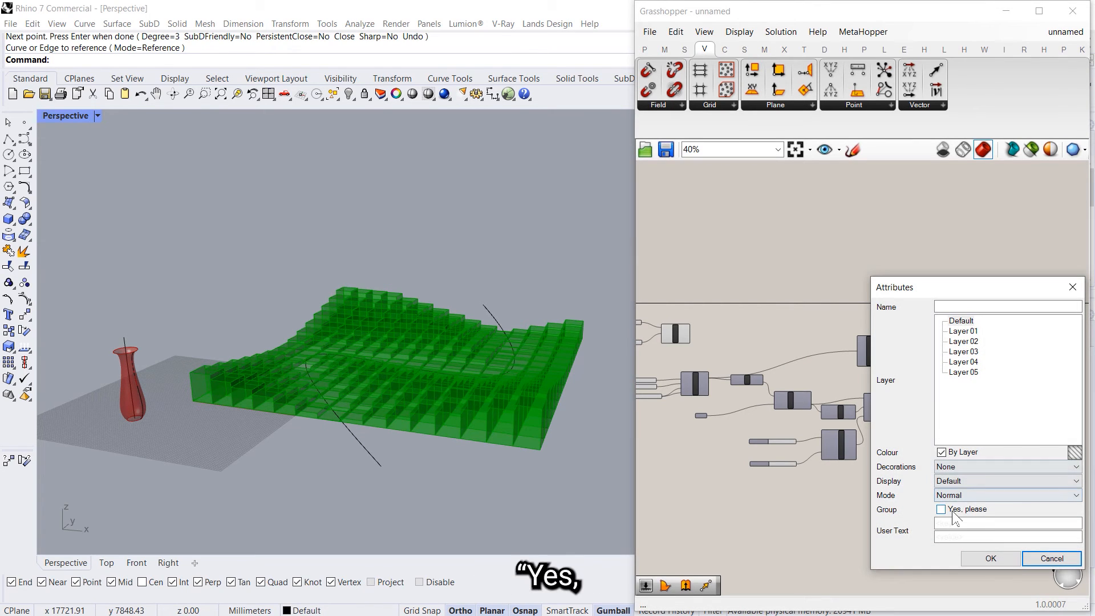
click(941, 509)
click(965, 351)
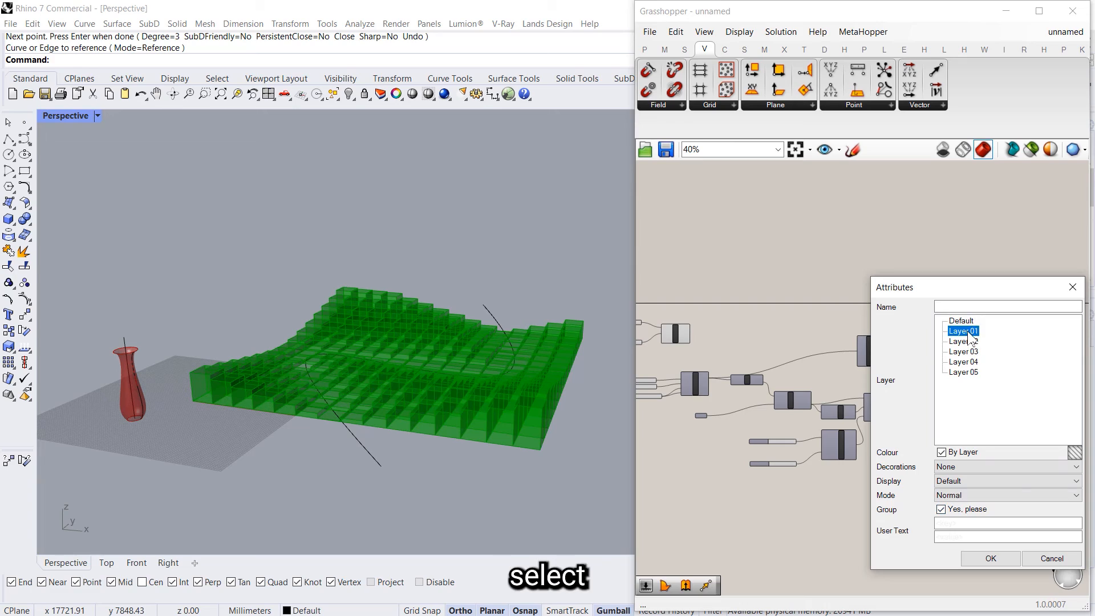
click(996, 558)
- Move the baked block group along the Y axis, away from the Grasshopper preview, and deselect it
click(323, 392)
right_drag(447, 477, 323, 393)
scroll(322, 392, down, 3)
drag(398, 352, 560, 235)
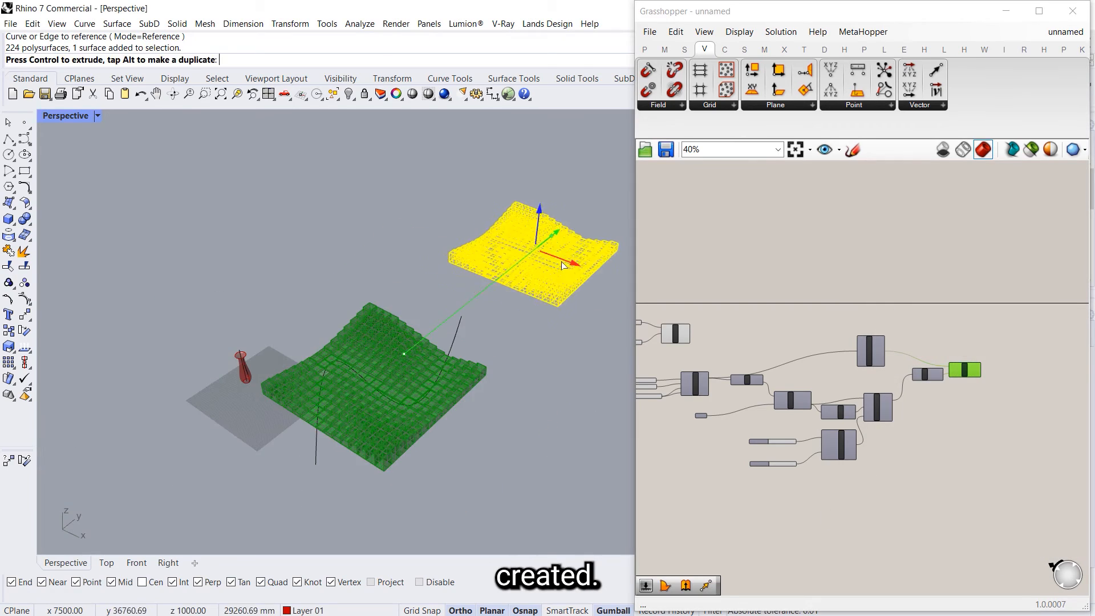
key(Escape)
- Set the Perspective viewport's display mode to Shaded and view the baked blocks
scroll(537, 254, up, 4)
right_click(75, 119)
click(138, 78)
mouse_move(443, 369)
right_down()
mouse_move(543, 404)
mouse_move(335, 449)
mouse_move(488, 436)
mouse_move(375, 430)
right_up()
scroll(354, 442, down, 5)
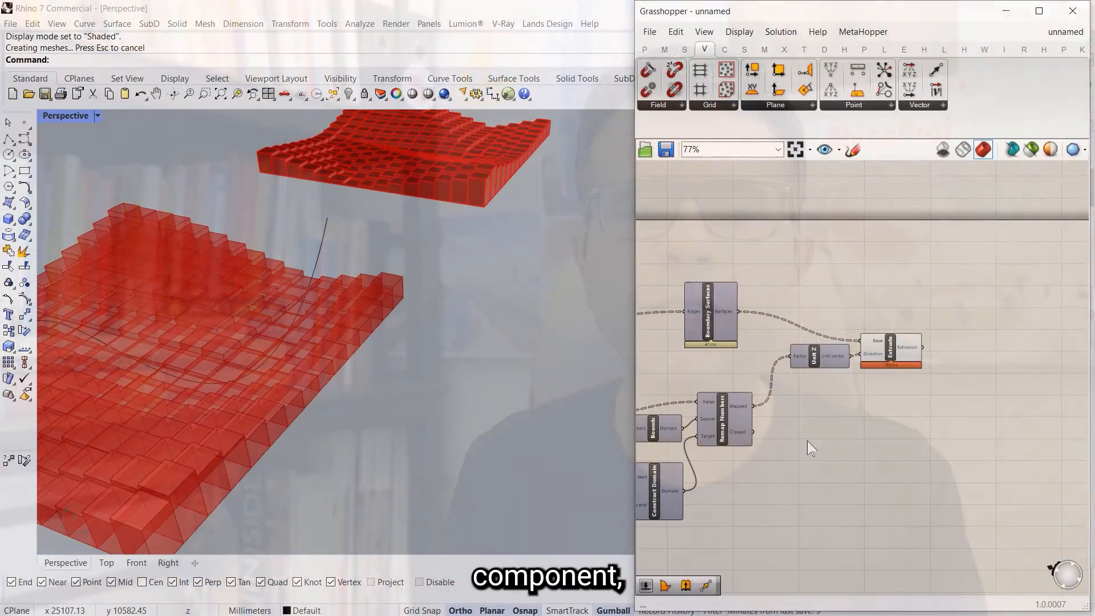
- Add a Gradient component beside Remap Numbers, below the Extrude component
double_click(806, 440)
text(gradient)
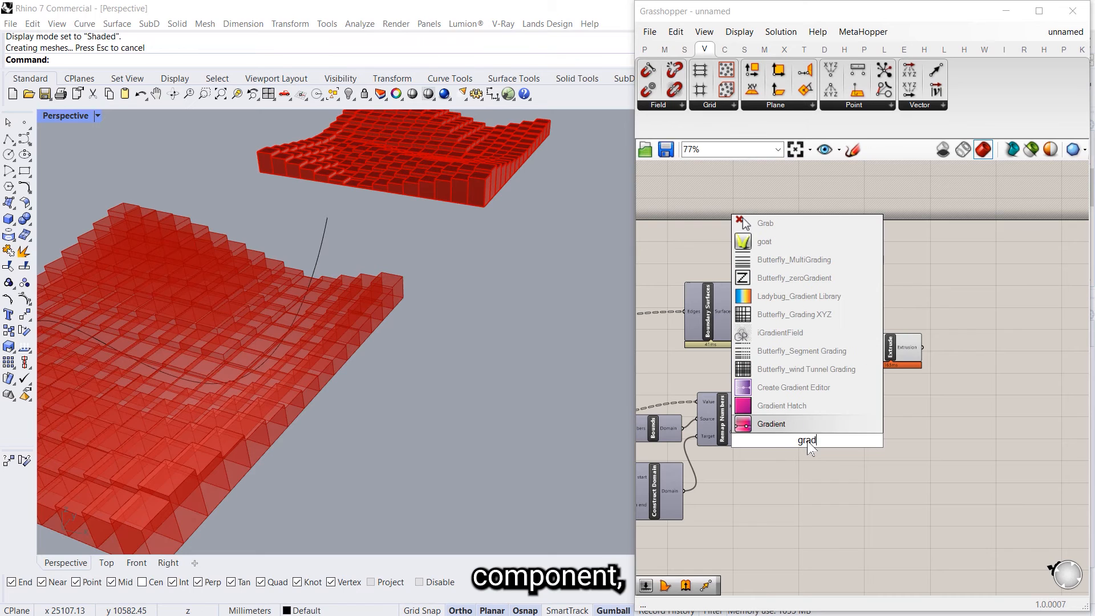
key(Return)
drag(826, 442, 871, 428)
click(801, 505)
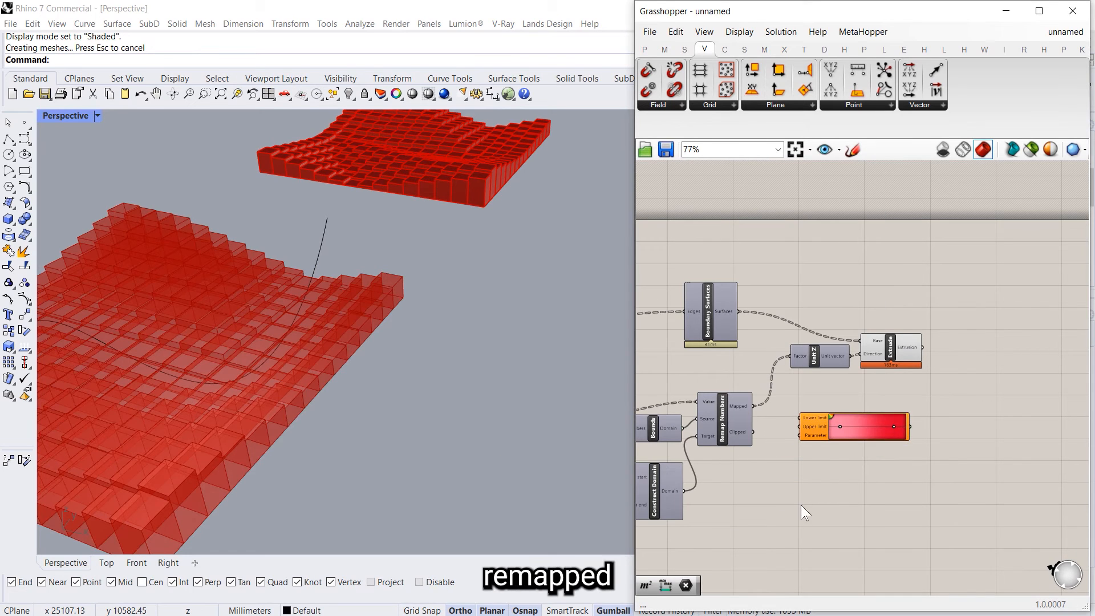
- Connect the Gradient's Parameter to Remap Numbers' Mapped output, its Lower limit to the 0 slider and its Upper limit to the 2000 slider
right_drag(732, 463, 843, 477)
scroll(860, 427, up, 2)
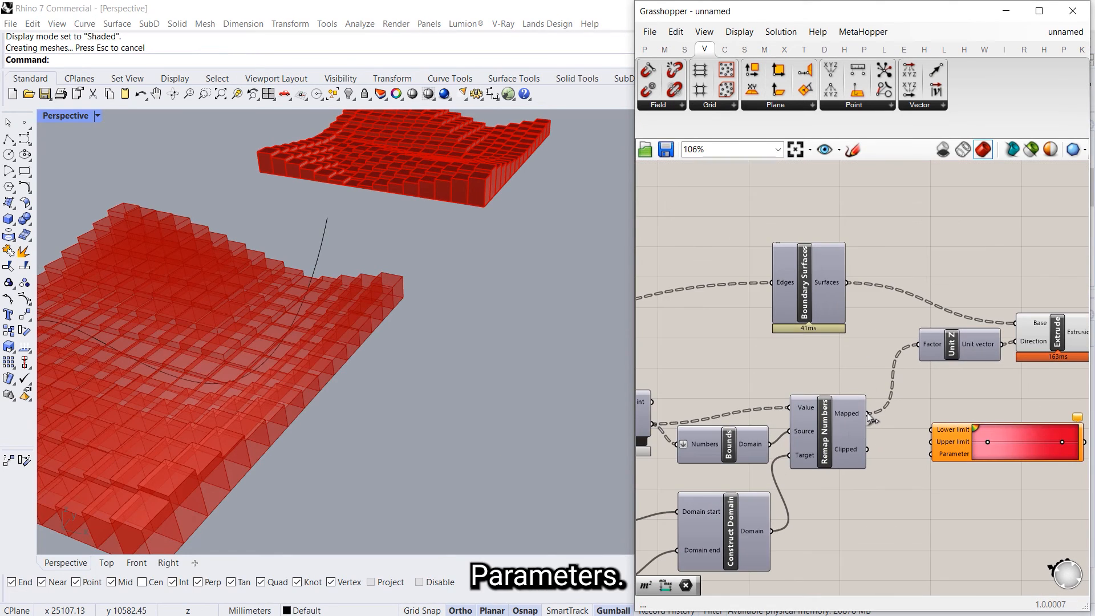
drag(870, 415, 701, 499)
scroll(933, 436, down, 2)
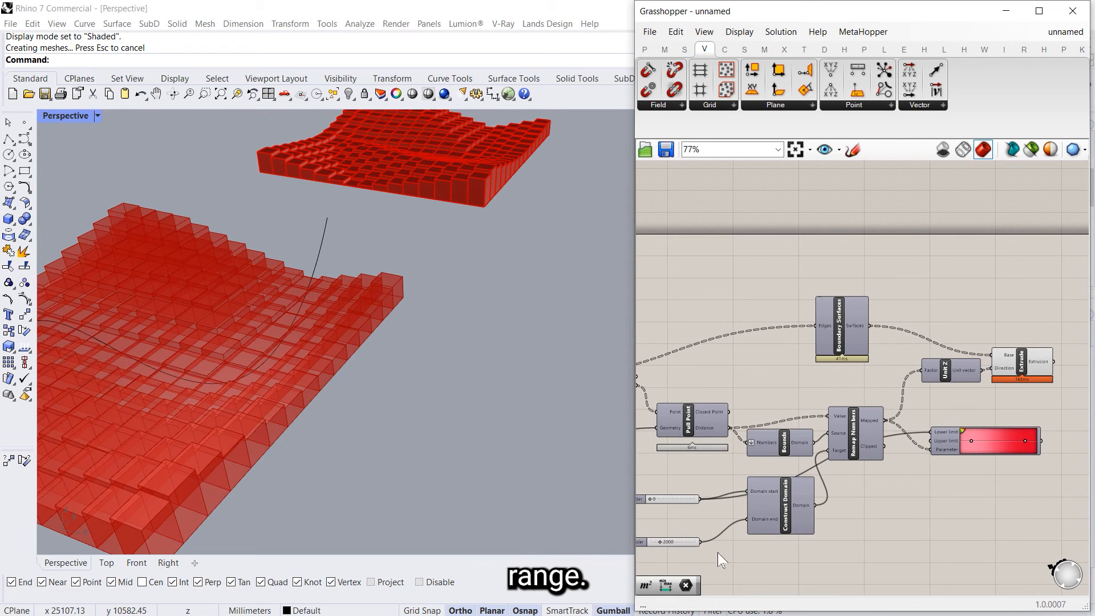
drag(702, 543, 932, 441)
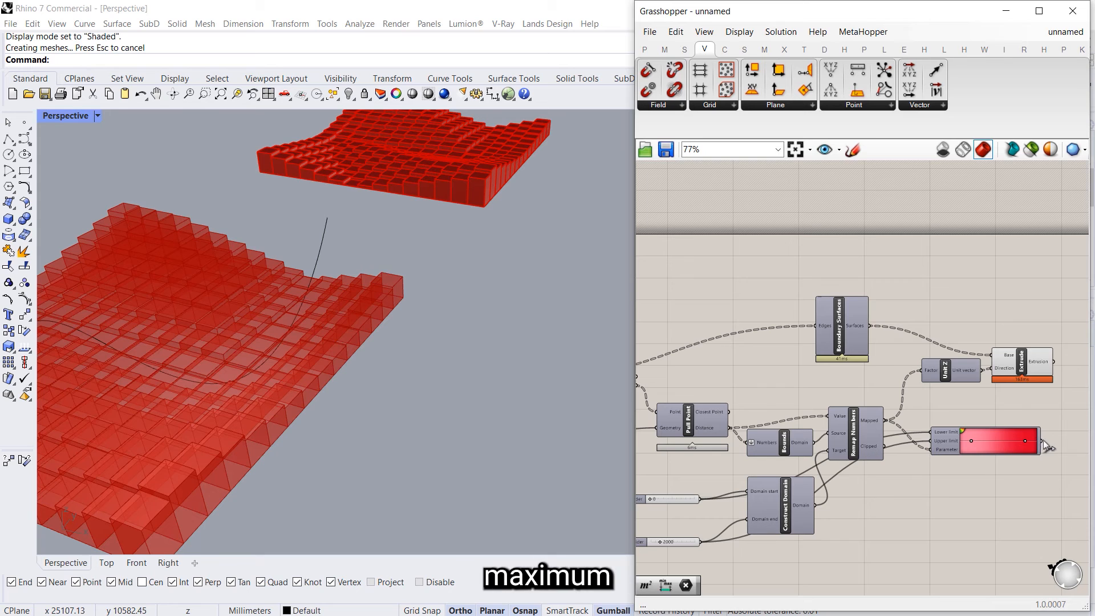
- Add a Custom Preview component and connect Extrude's Extrusion output to its Geometry and the Gradient's output to its Material
right_drag(1051, 421, 875, 426)
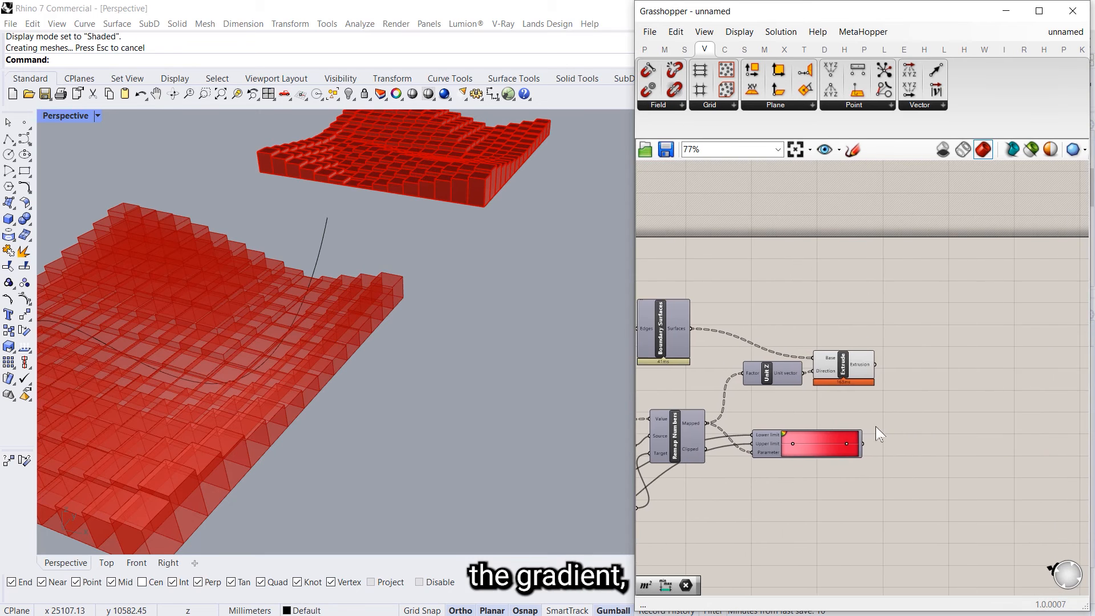
scroll(823, 447, up, 2)
drag(823, 447, 867, 437)
double_click(963, 397)
text(custo)
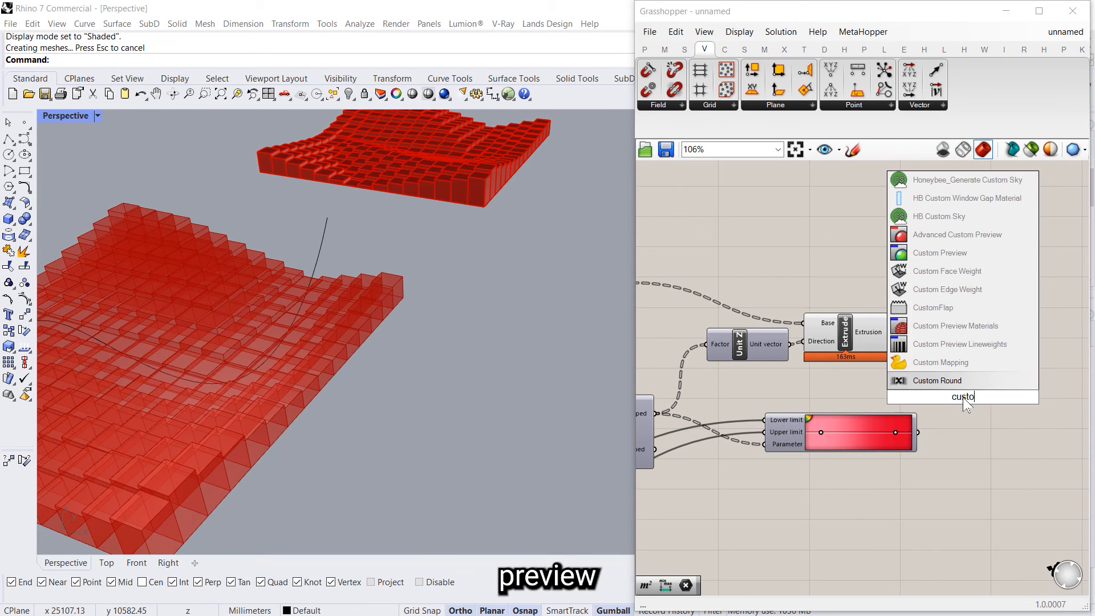
key(Return)
drag(889, 333, 918, 432)
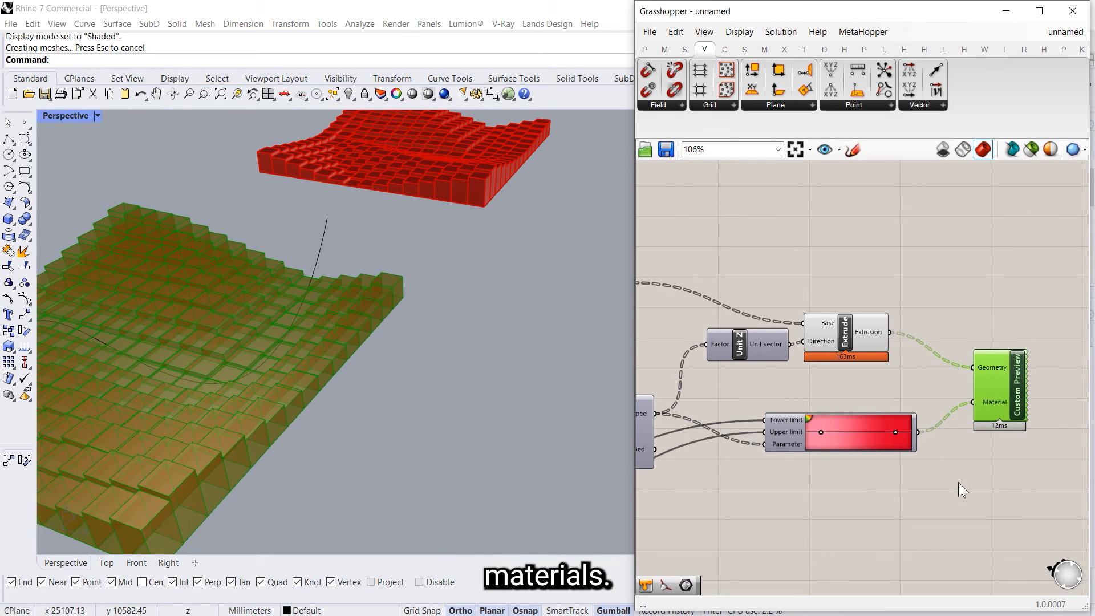
scroll(491, 359, down, 7)
scroll(439, 372, up, 8)
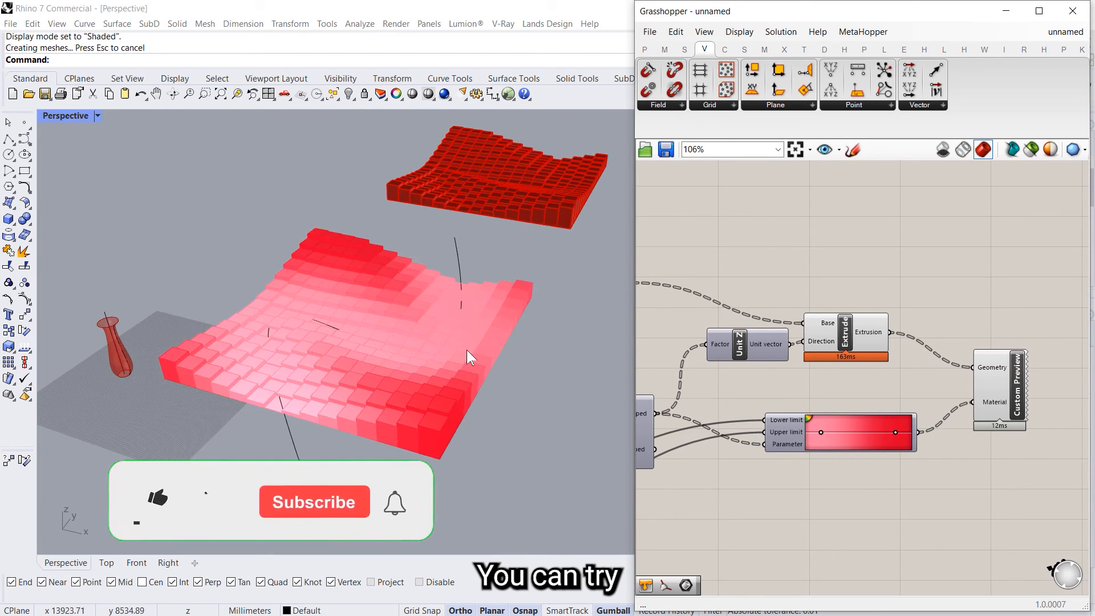
- Apply the green-yellow-red preset to the Gradient component
right_click(863, 433)
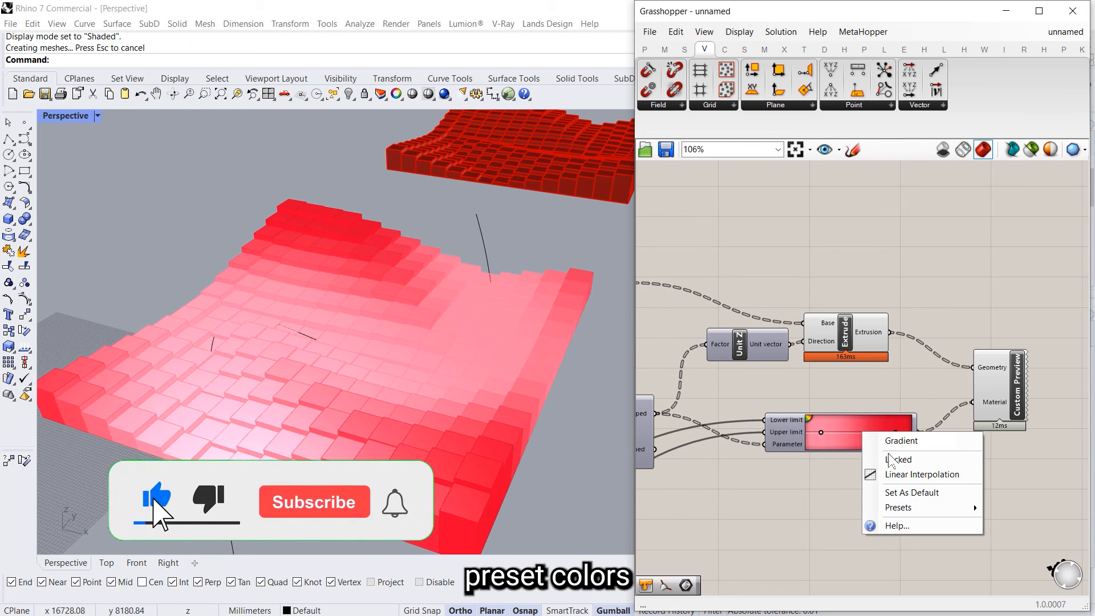
mouse_move(943, 509)
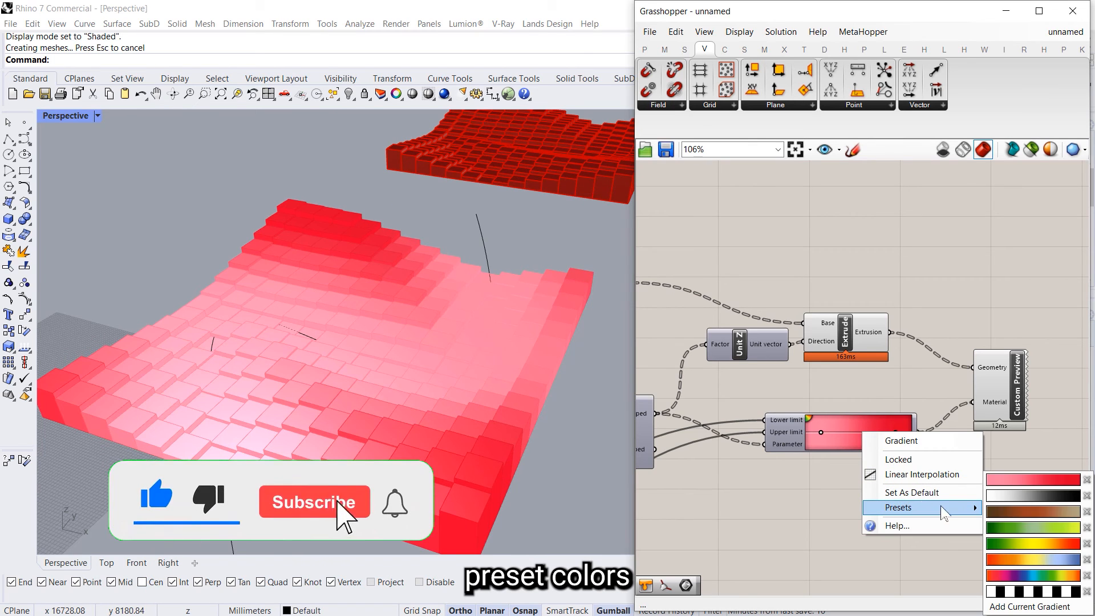
click(1031, 544)
scroll(489, 426, down, 3)
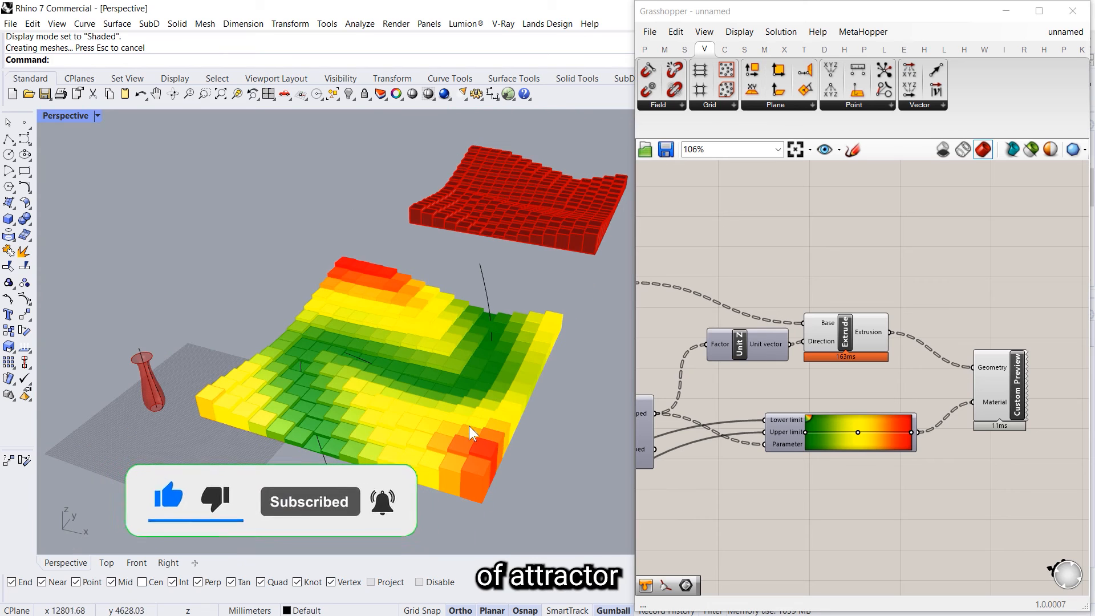
- Move the attractor curve across the grid in the Rhino viewport to vary the block heights and colours, and deselect it
click(485, 279)
drag(438, 448, 549, 368)
drag(520, 406, 478, 393)
key(Escape)
key(Escape)
right_drag(621, 450, 425, 270)
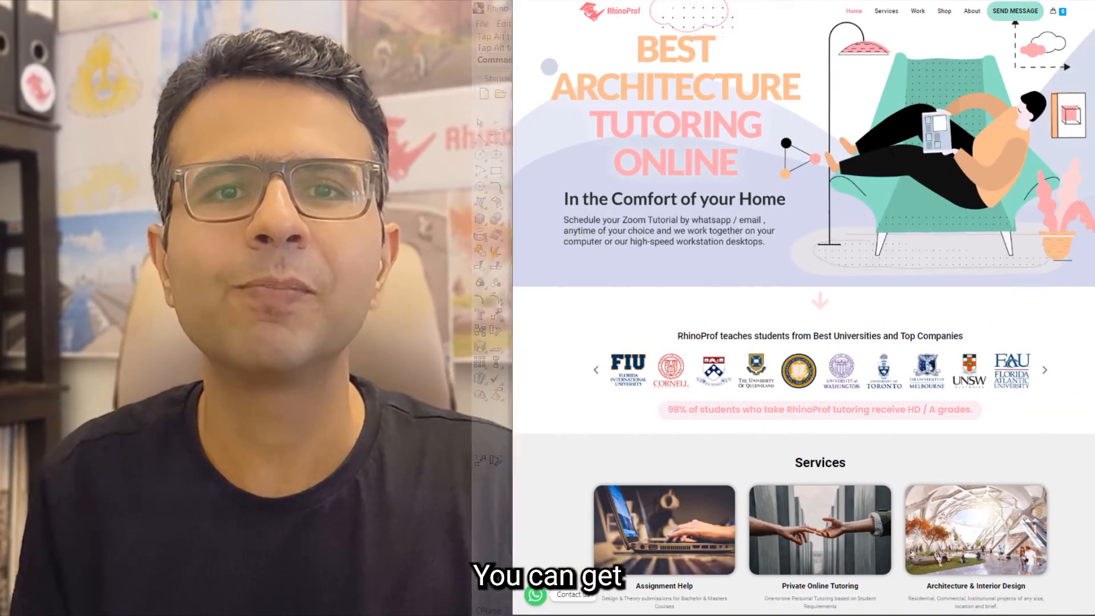
scroll(789, 308, down, 2)
scroll(788, 320, down, 9)
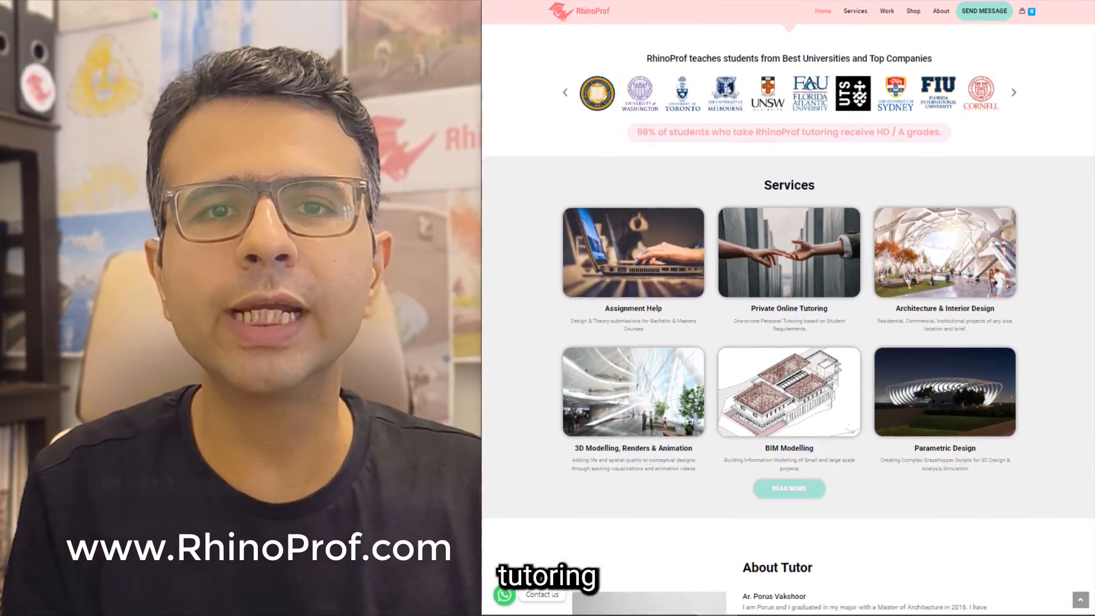
scroll(788, 320, down, 9)
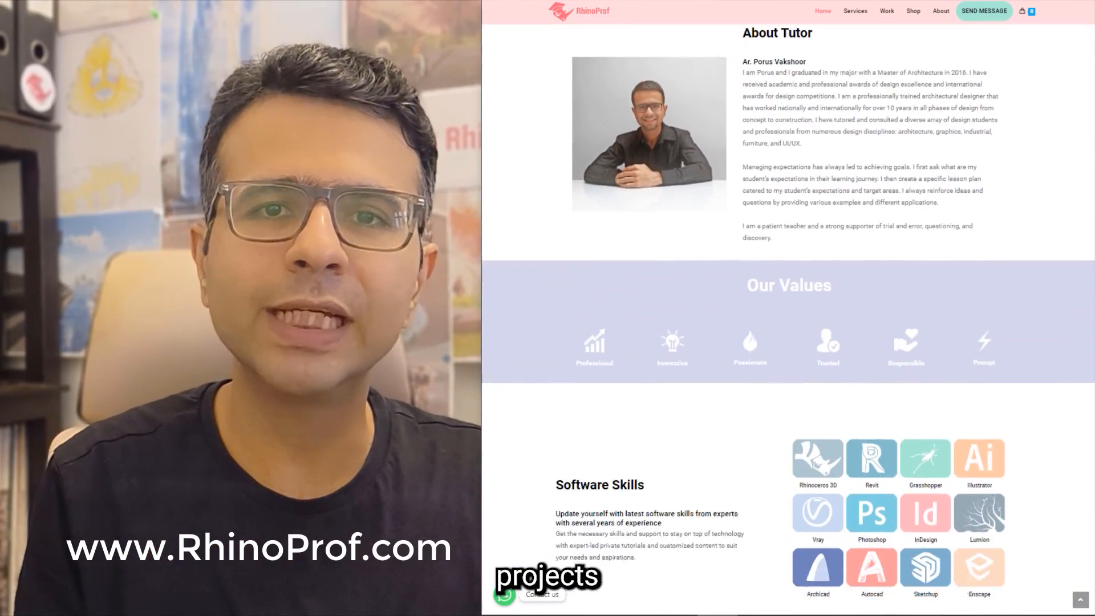
scroll(789, 320, down, 13)
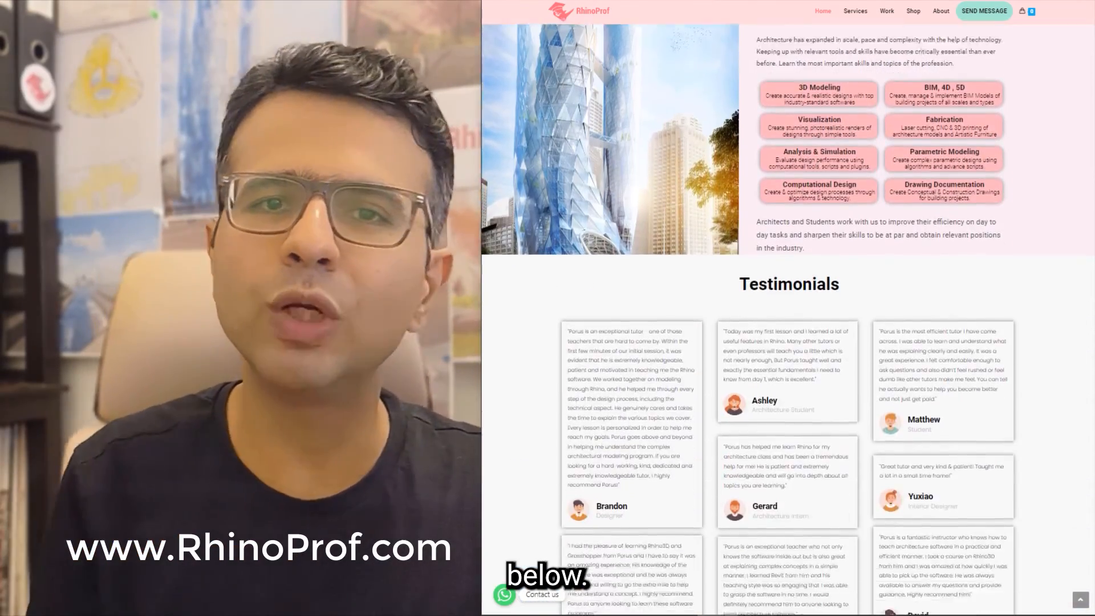
scroll(788, 319, down, 15)
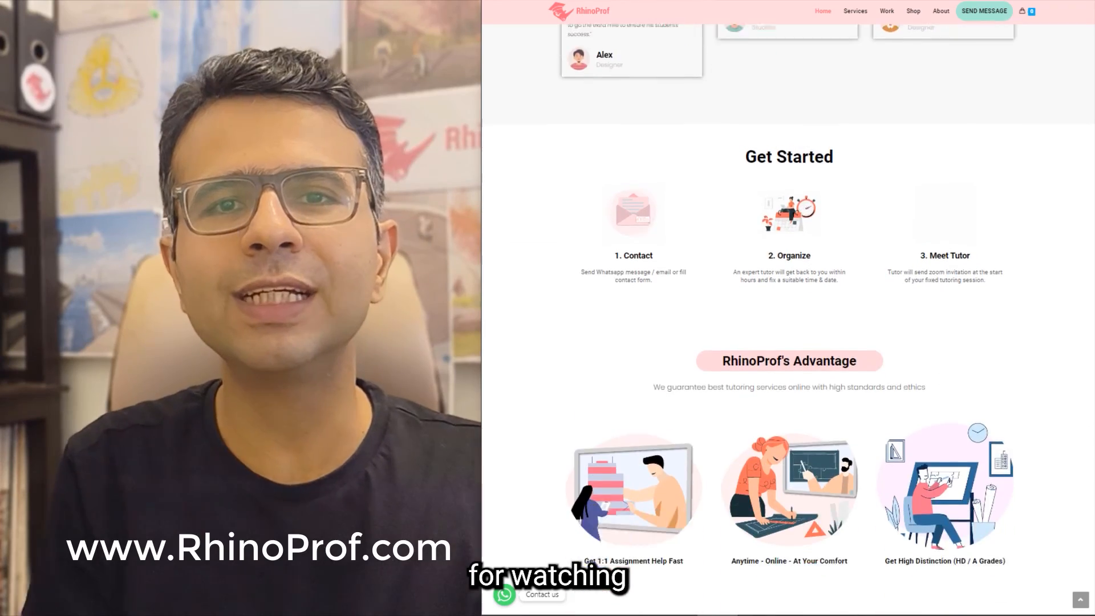